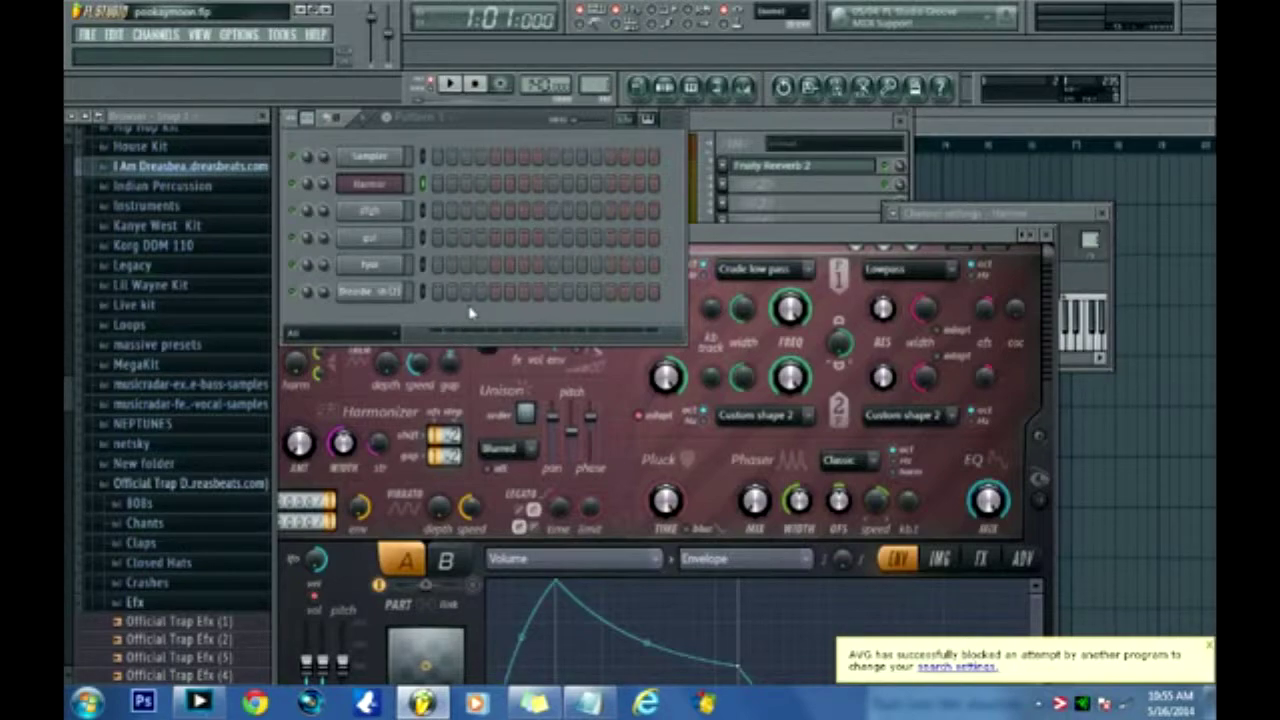
# Load the Ice bells preset from the Bell category into the Harmor channel.
pyautogui.click(390, 185)
pyautogui.click(390, 185)
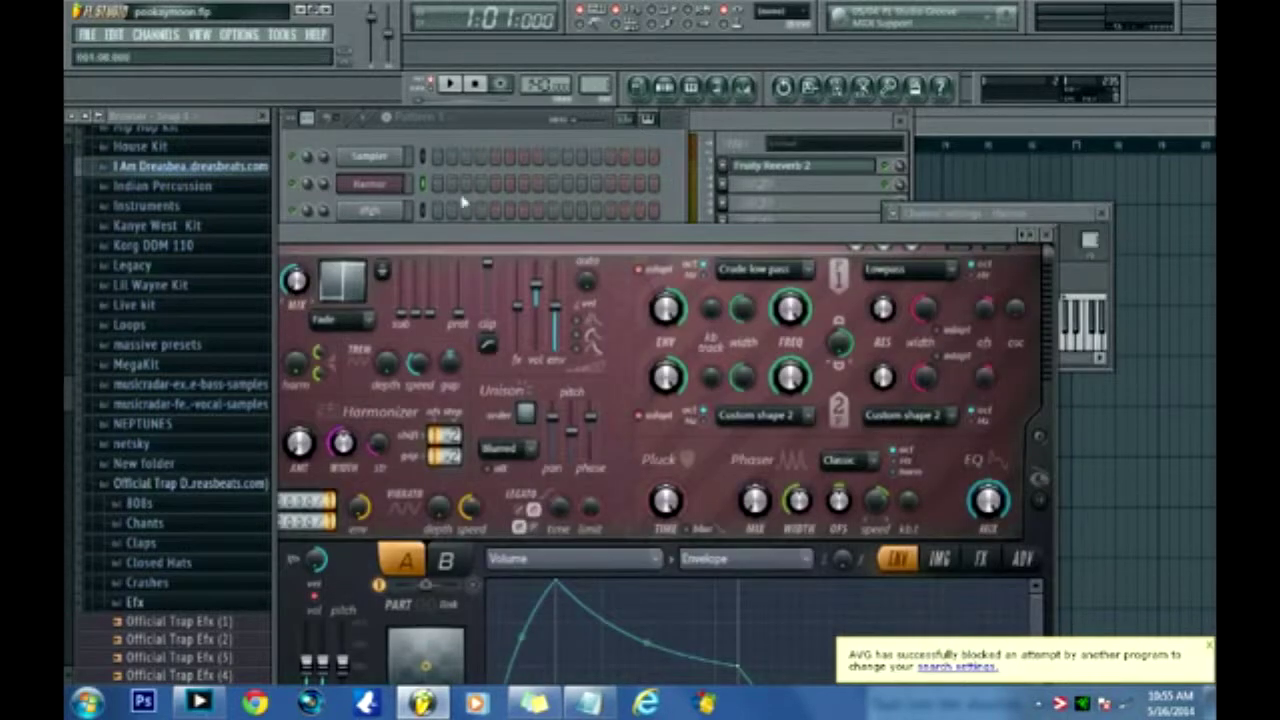
pyautogui.rightClick(1030, 234)
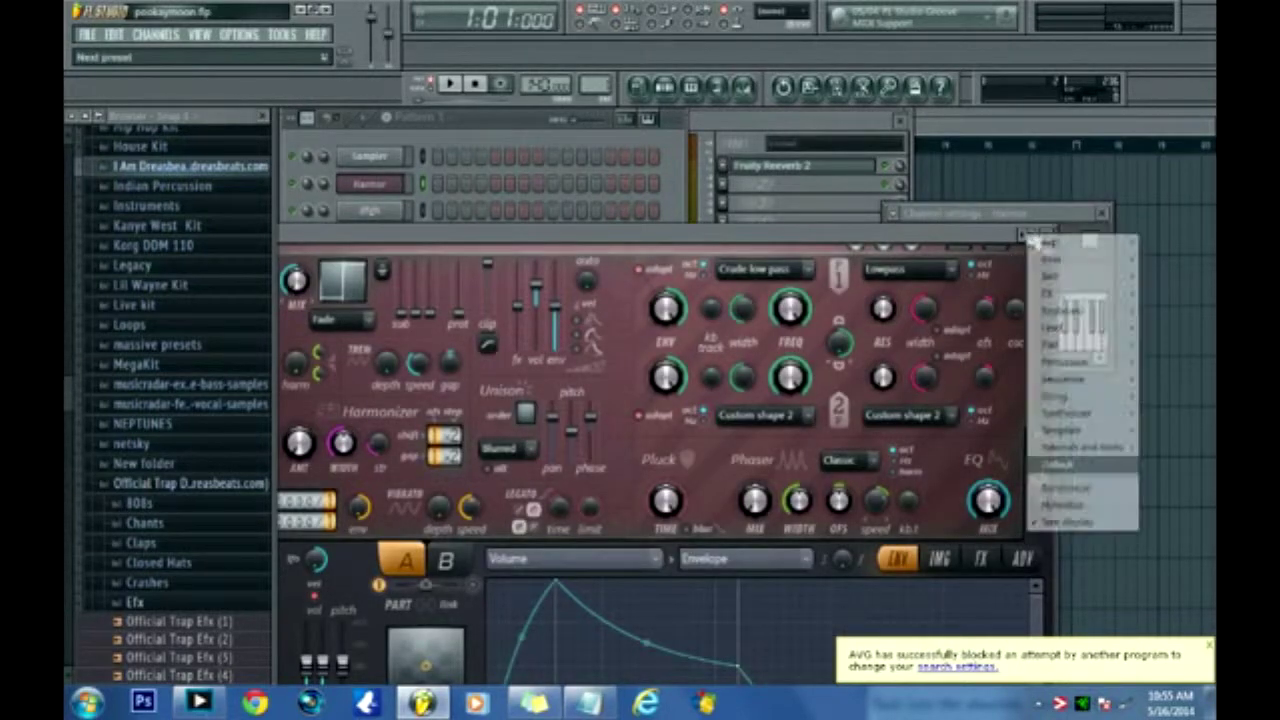
pyautogui.click(1086, 282)
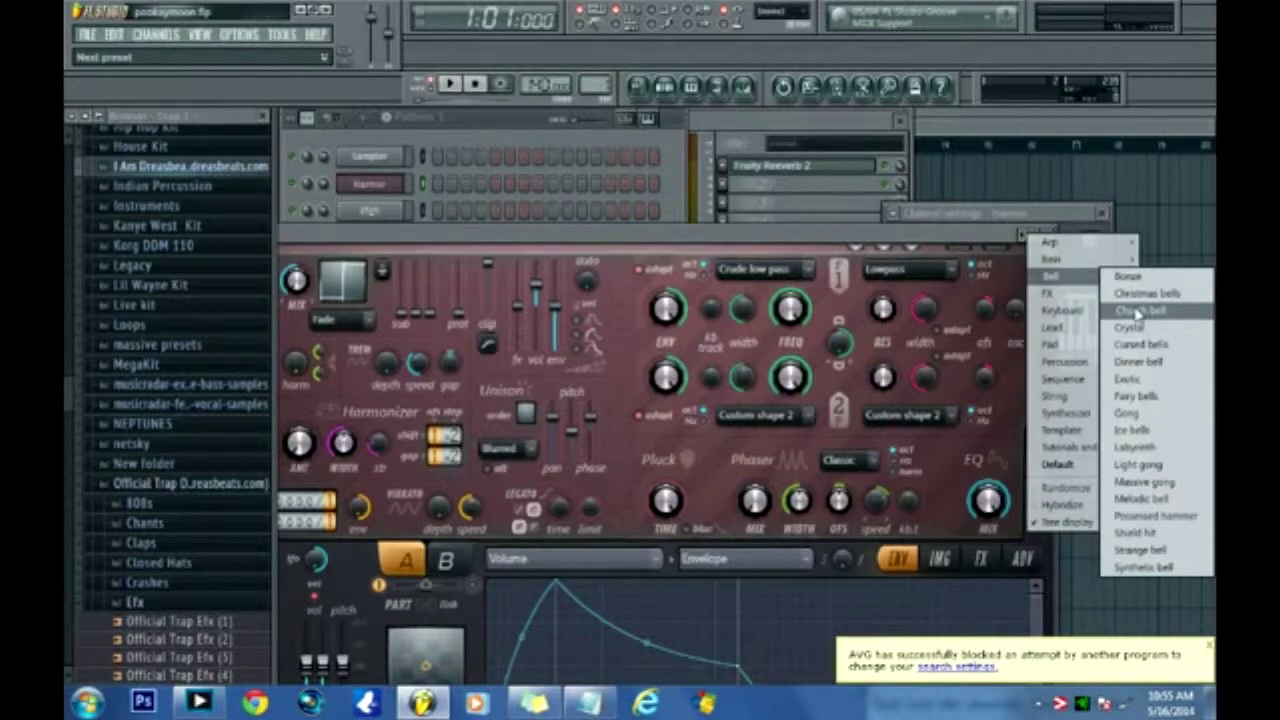
pyautogui.click(1133, 430)
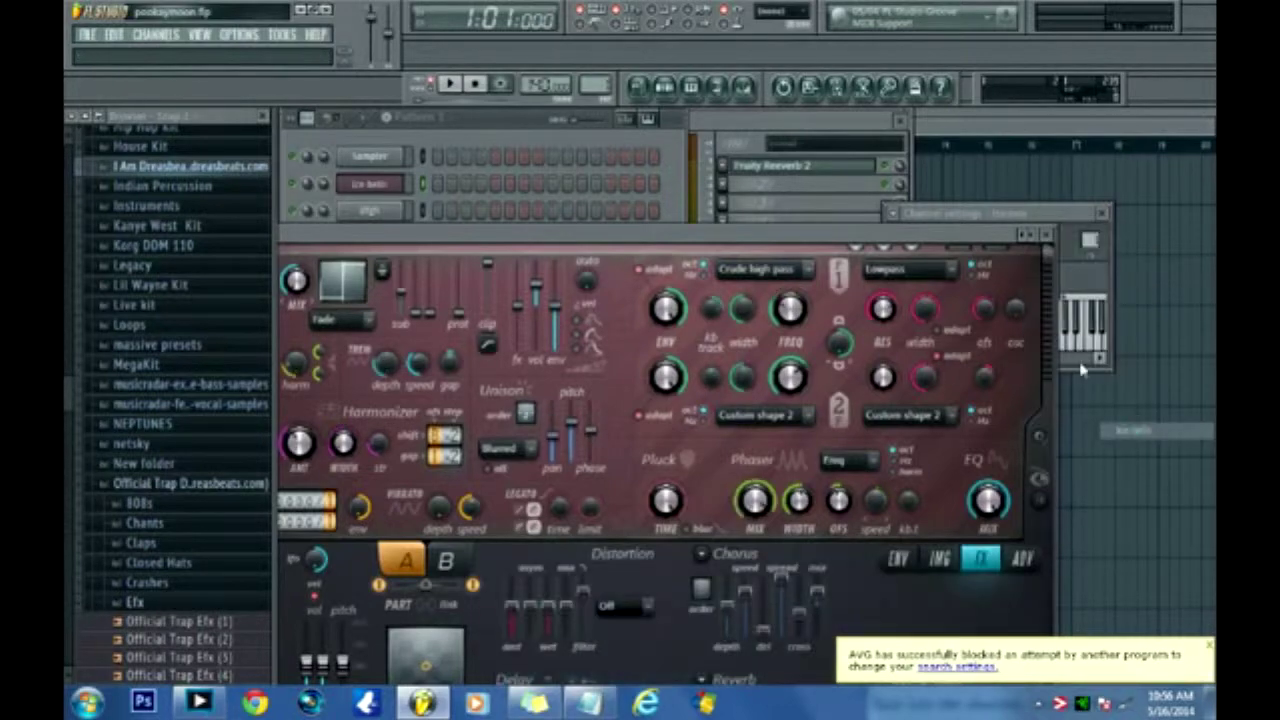
# Audition the Ice bells sound by playing several notes.
pyautogui.click(512, 145)
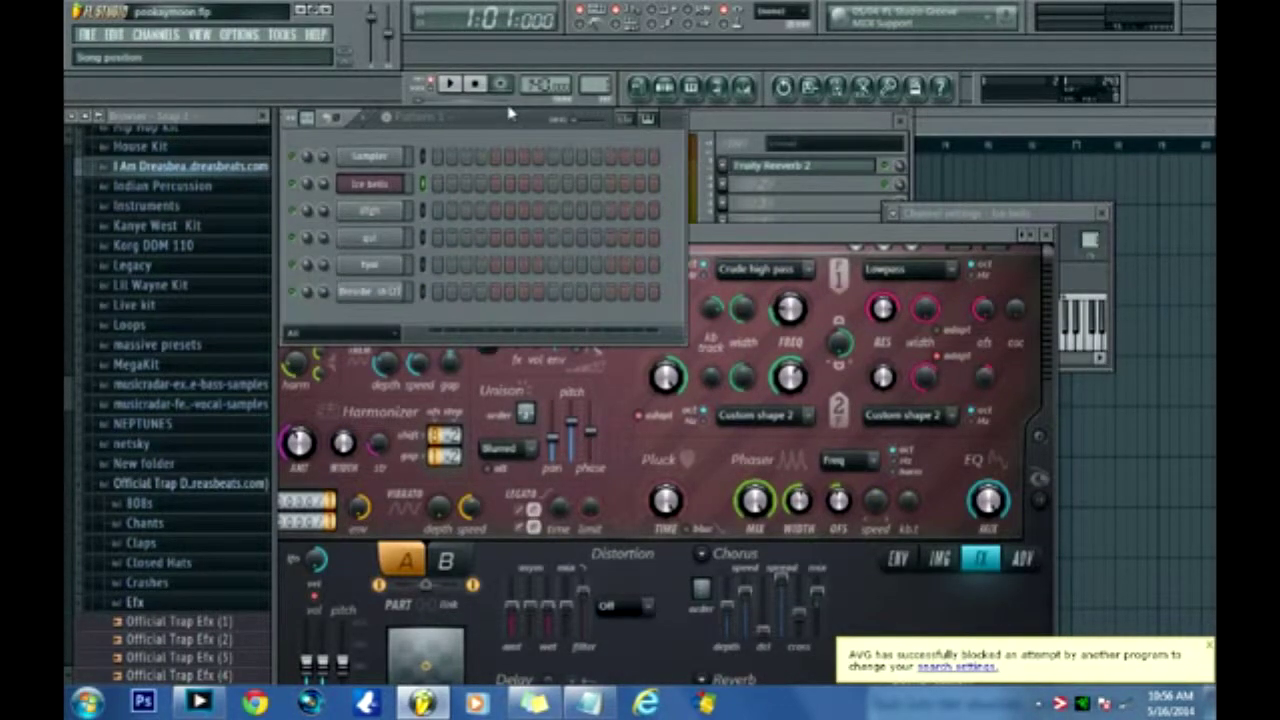
pyautogui.press('v')
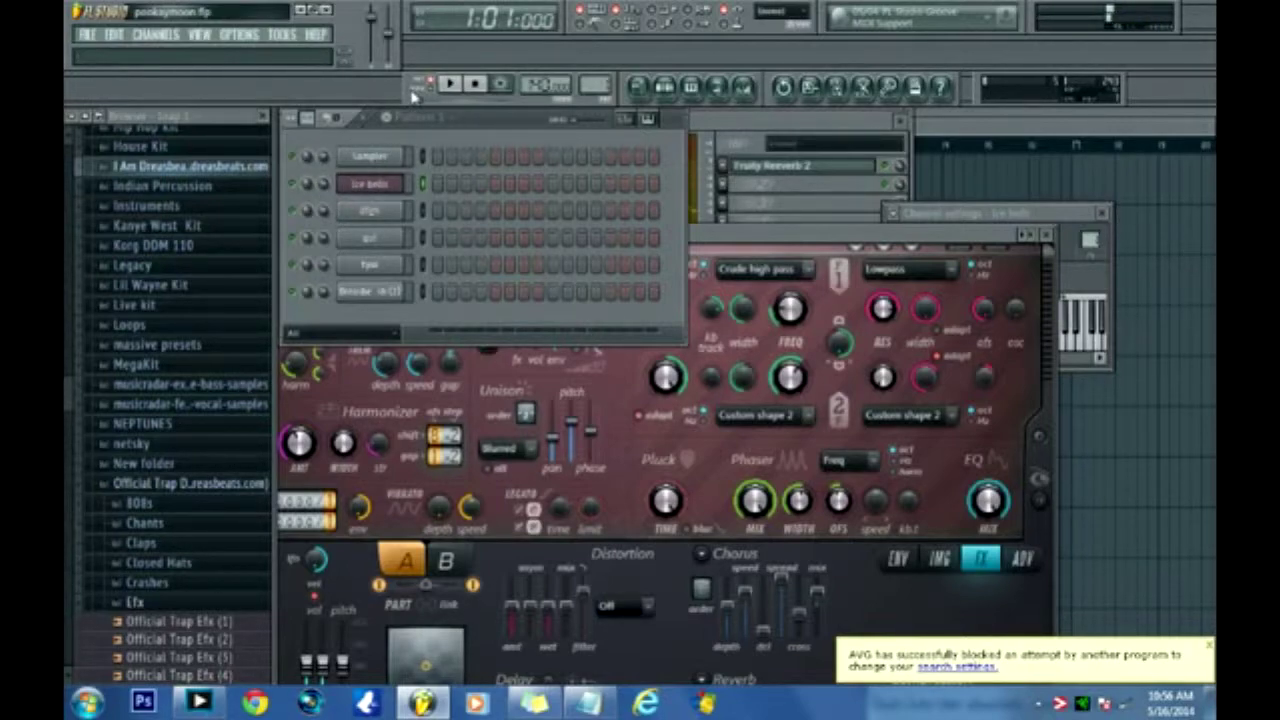
pyautogui.press('v')
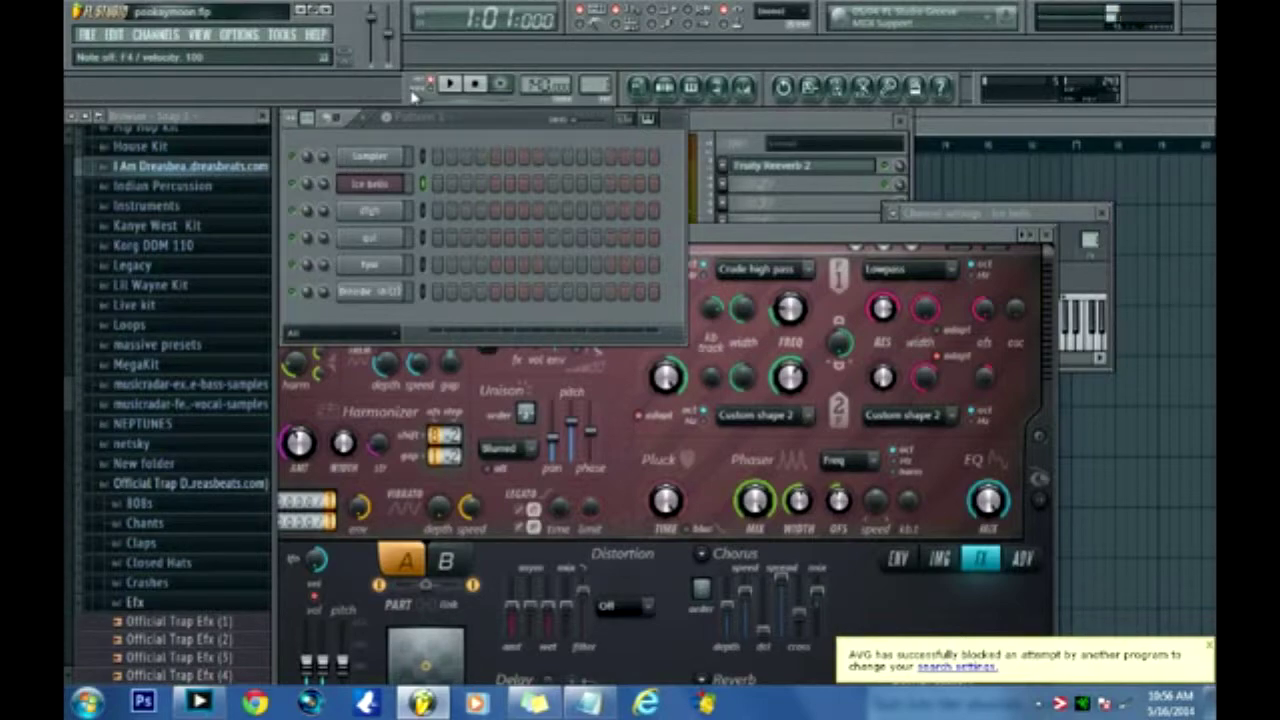
pyautogui.press('c')
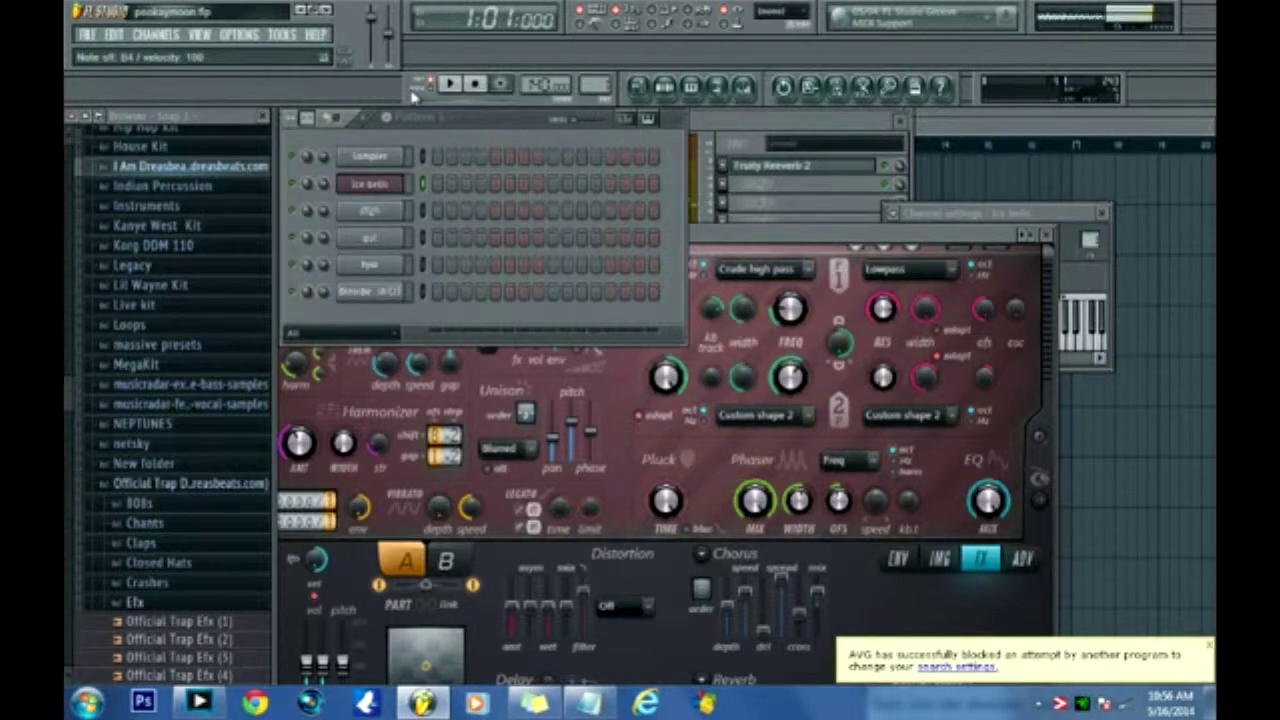
# Load the Keybit preset from the Keyboard category in place of Ice bells.
pyautogui.click(396, 183)
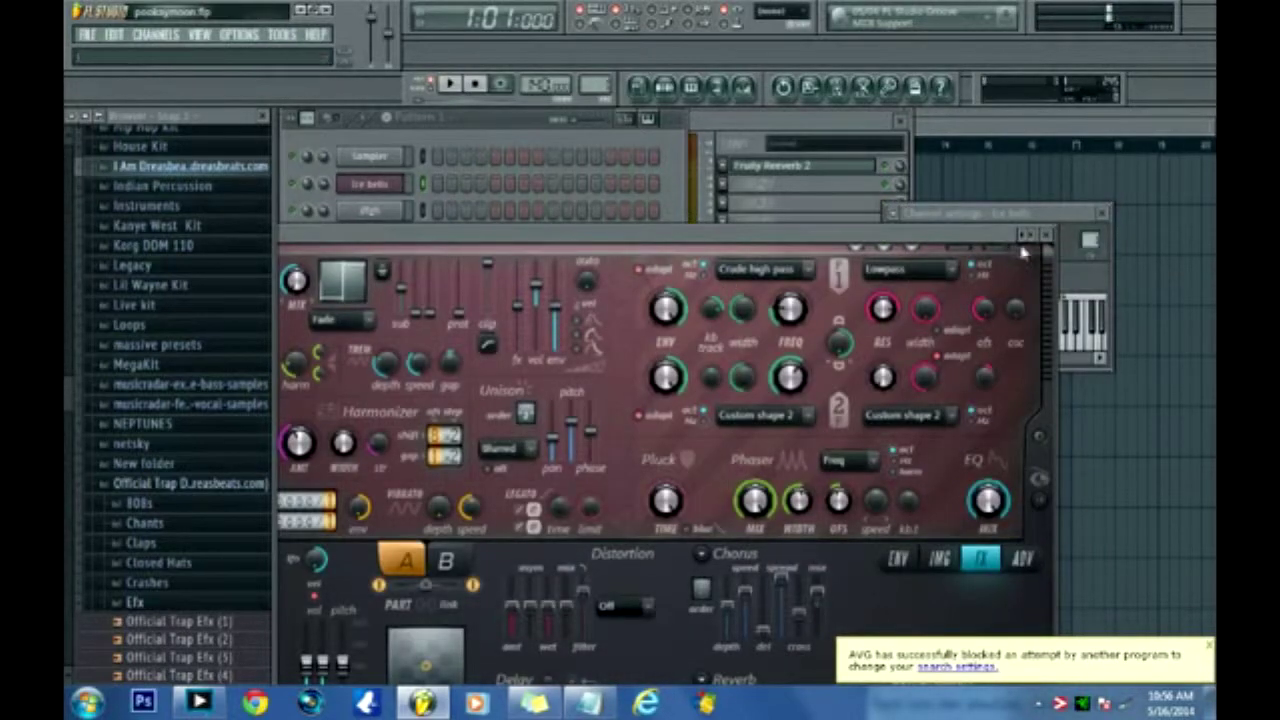
pyautogui.rightClick(1025, 238)
pyautogui.moveTo(1068, 316)
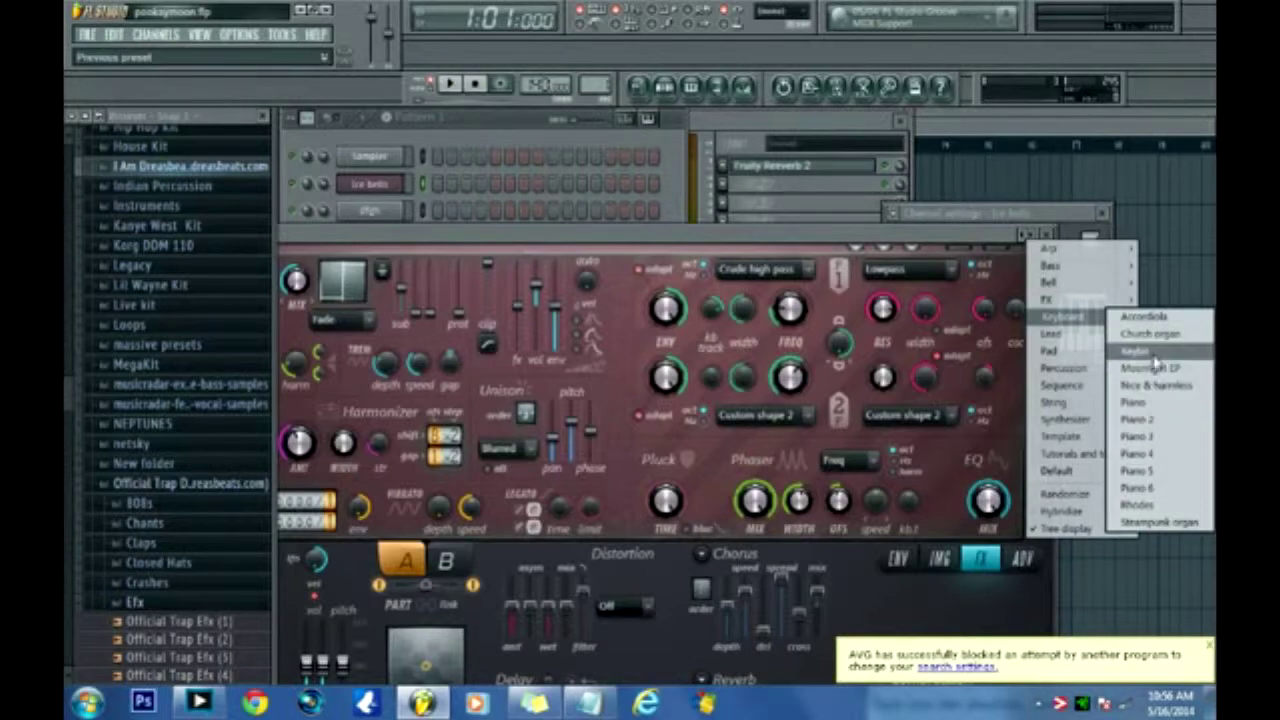
pyautogui.click(1136, 352)
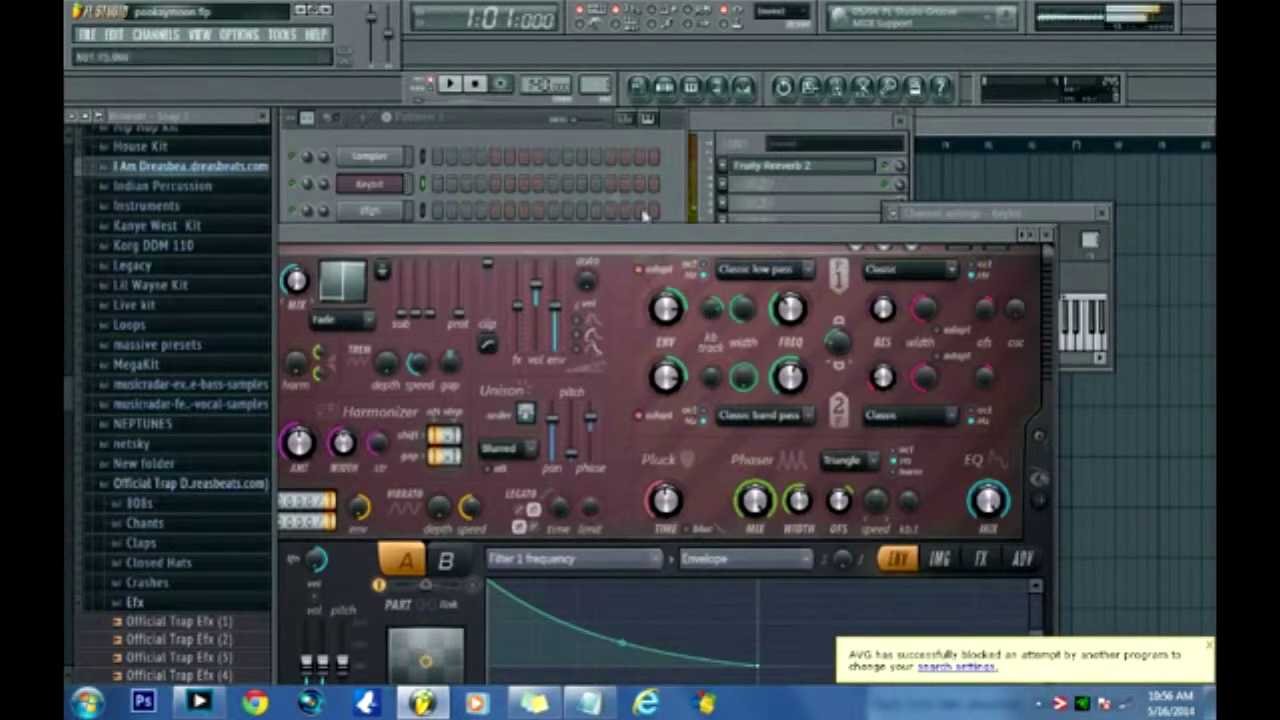
pyautogui.click(357, 188)
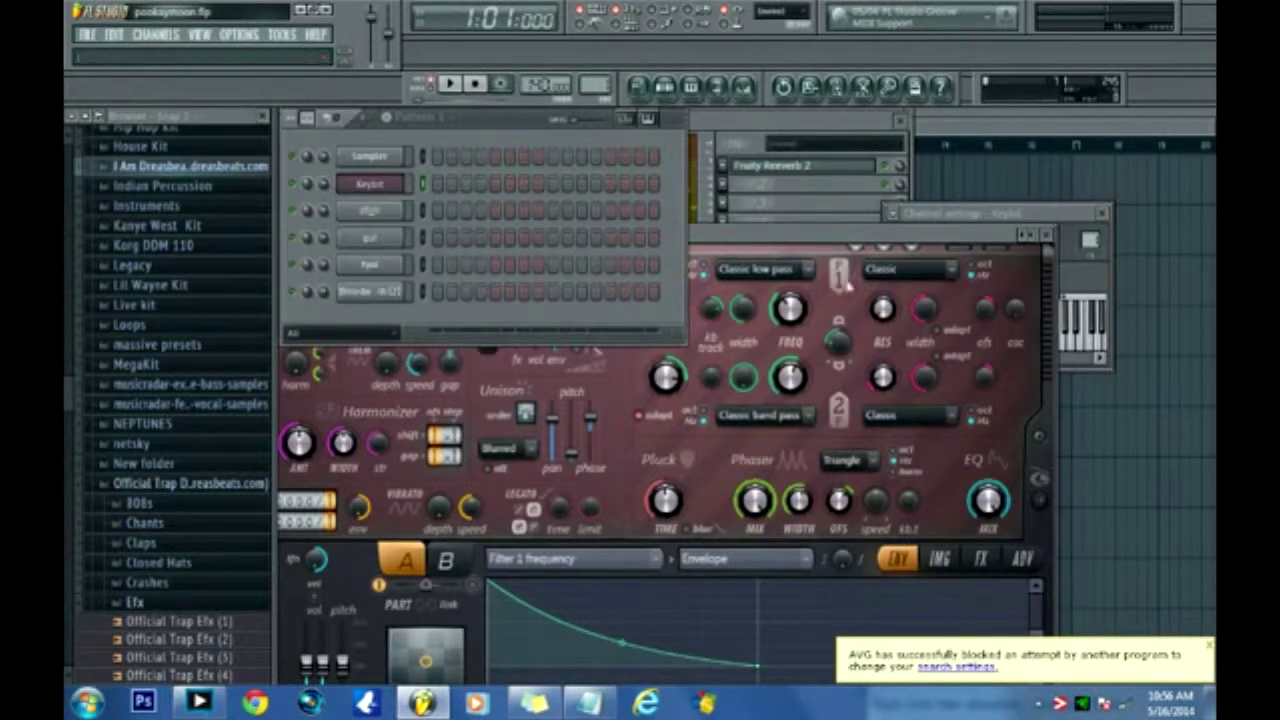
# Load the Analog bass 2 preset from the Bass category in place of Keybit.
pyautogui.click(1028, 234)
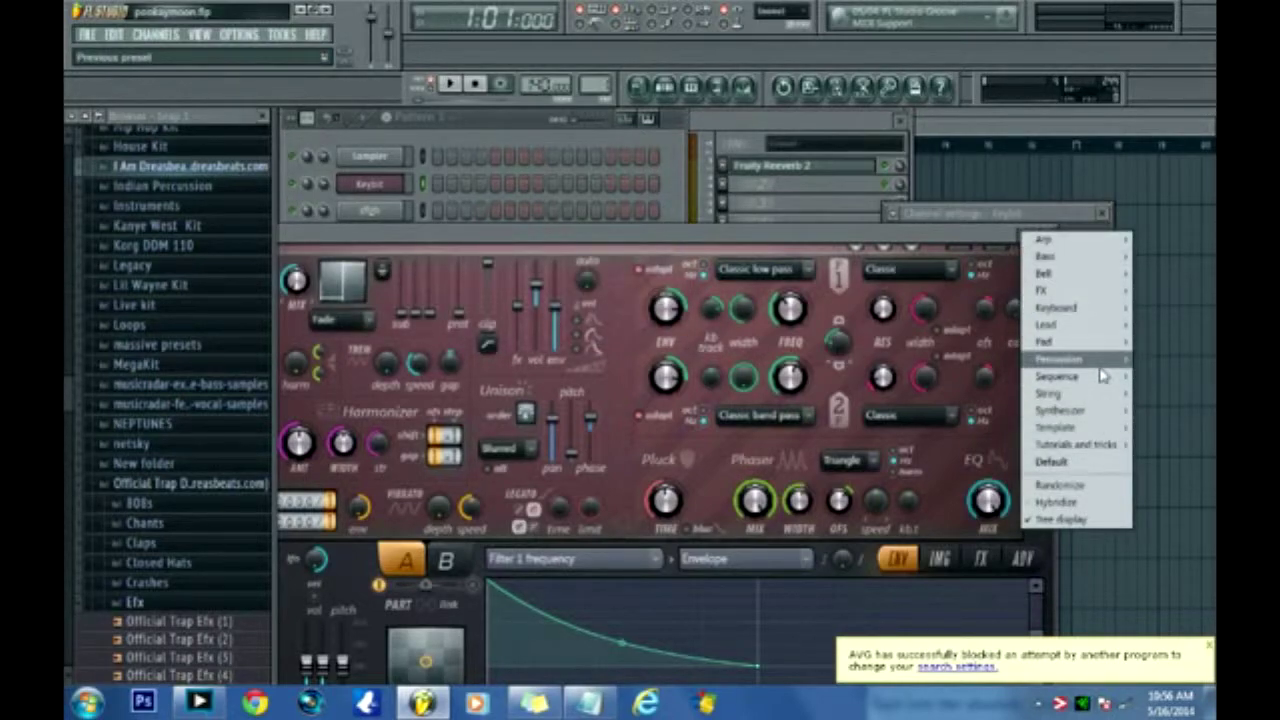
pyautogui.moveTo(1060, 257)
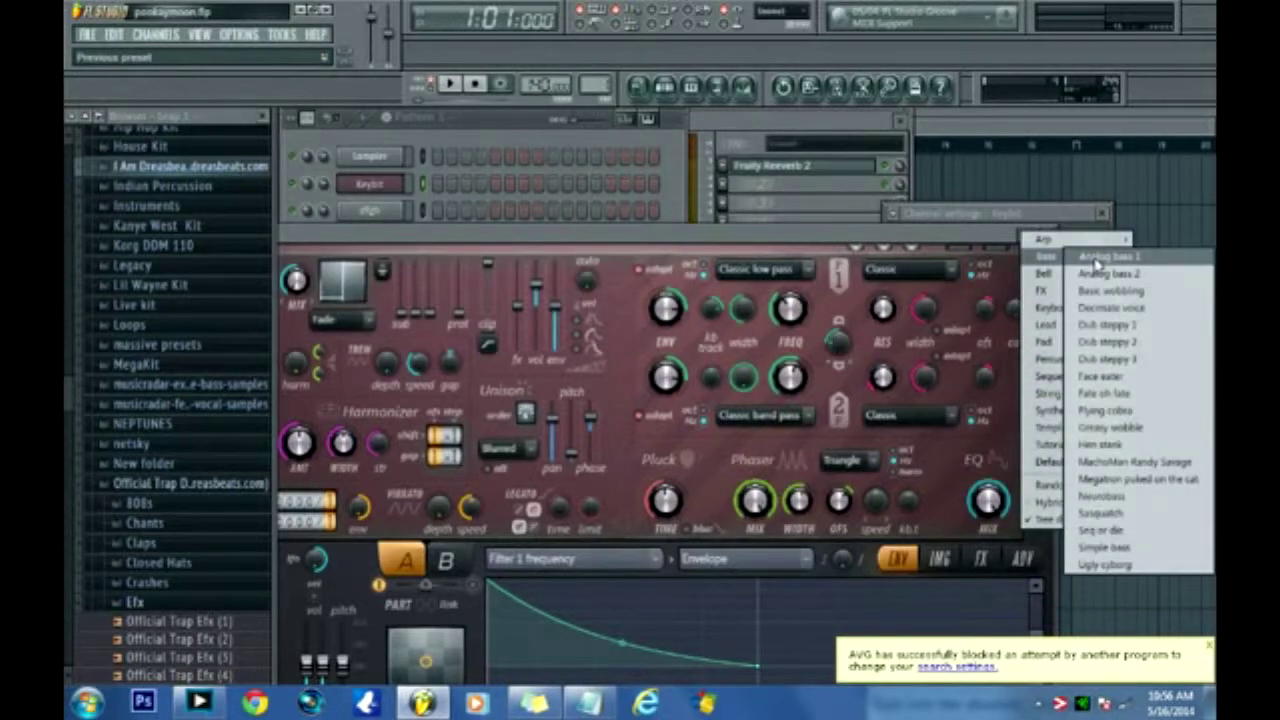
pyautogui.click(1105, 273)
pyautogui.click(428, 150)
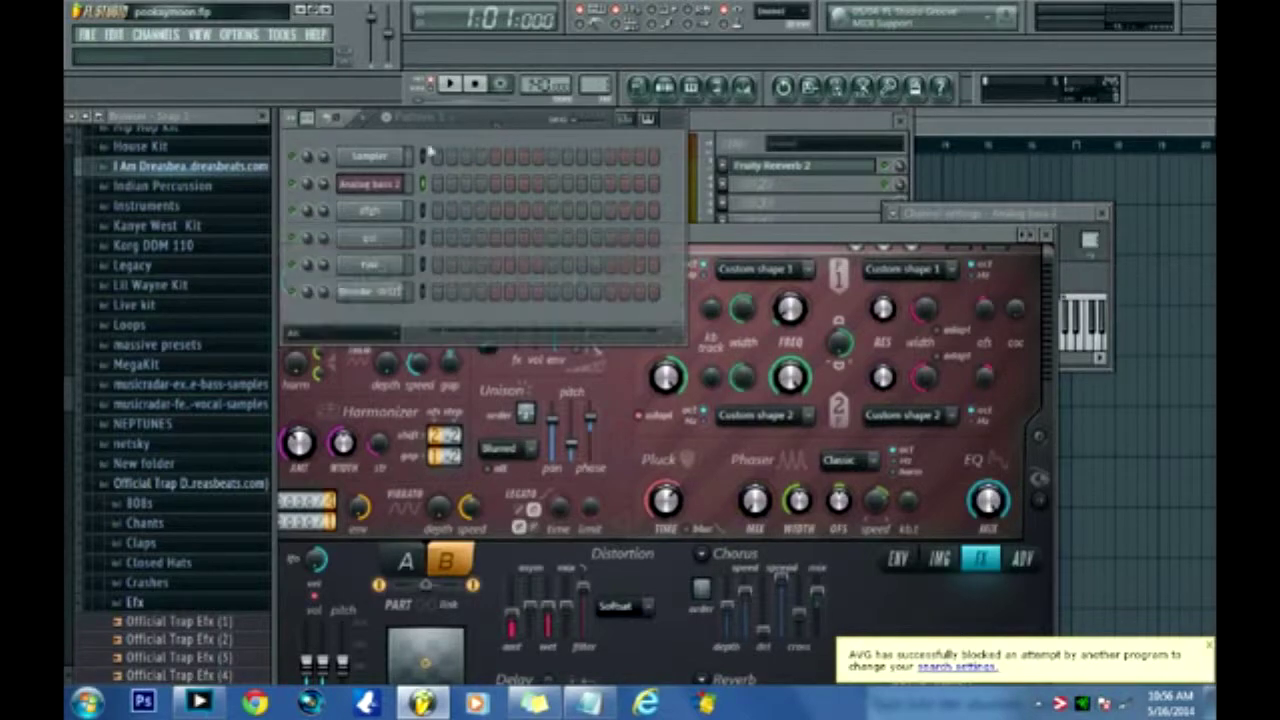
# Open the piano roll of the Analog bass 2 channel and place a D#5 note at step 1.
pyautogui.rightClick(400, 184)
pyautogui.click(445, 178)
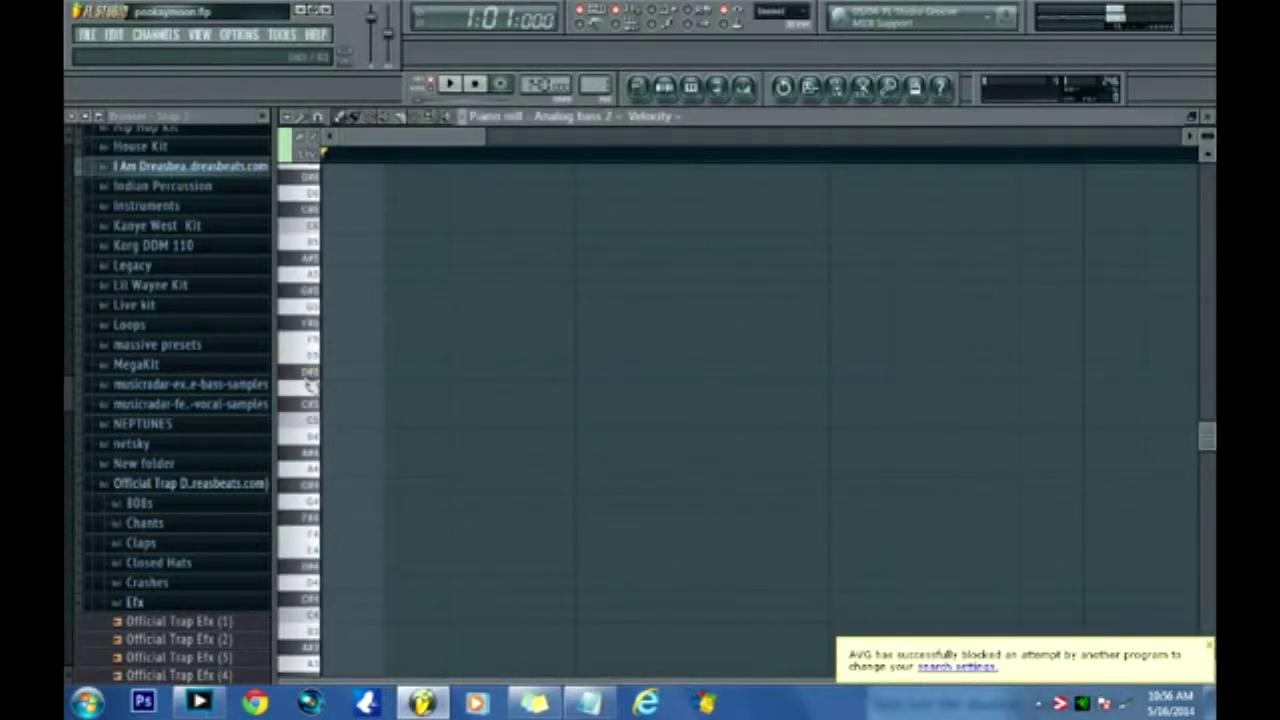
pyautogui.click(308, 372)
pyautogui.moveTo(343, 373); pyautogui.dragTo(376, 370)
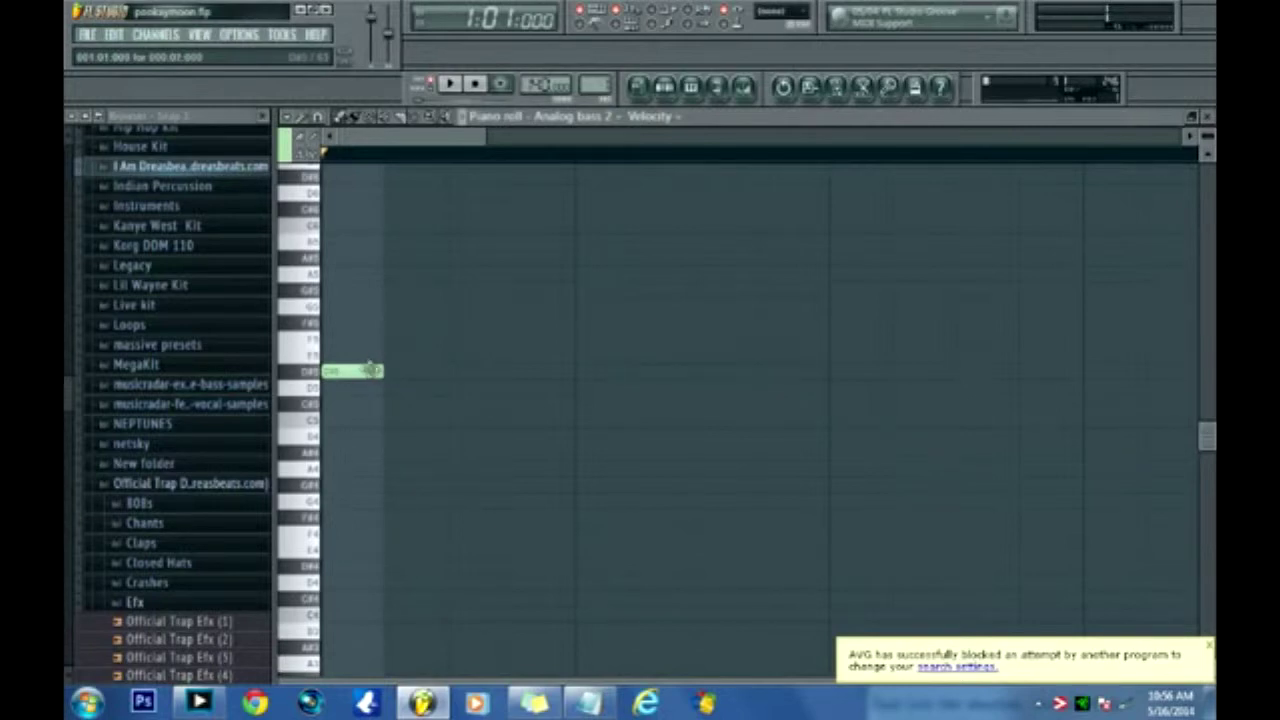
# Play back the pattern with its single D#5 note and stop playback.
pyautogui.moveTo(449, 142); pyautogui.dragTo(492, 142)
pyautogui.click(492, 152)
pyautogui.click(440, 151)
pyautogui.moveTo(415, 138); pyautogui.dragTo(323, 134)
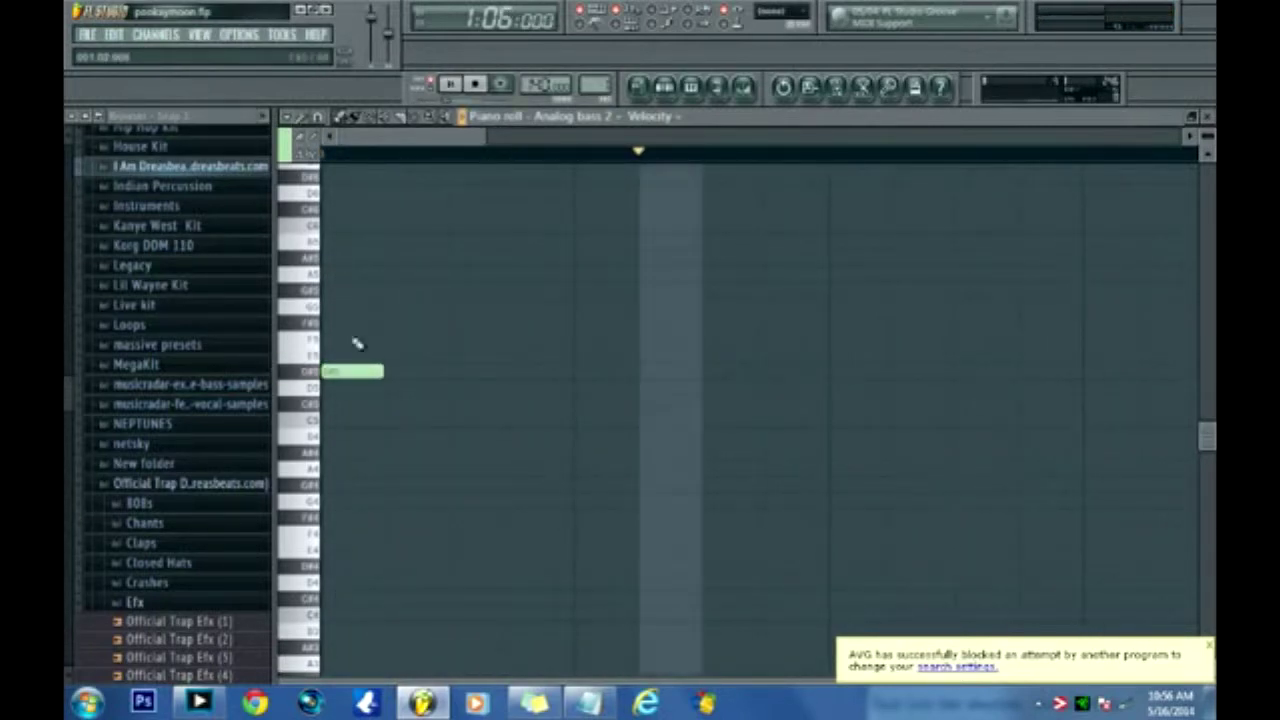
pyautogui.click(476, 85)
pyautogui.click(476, 85)
pyautogui.click(352, 371)
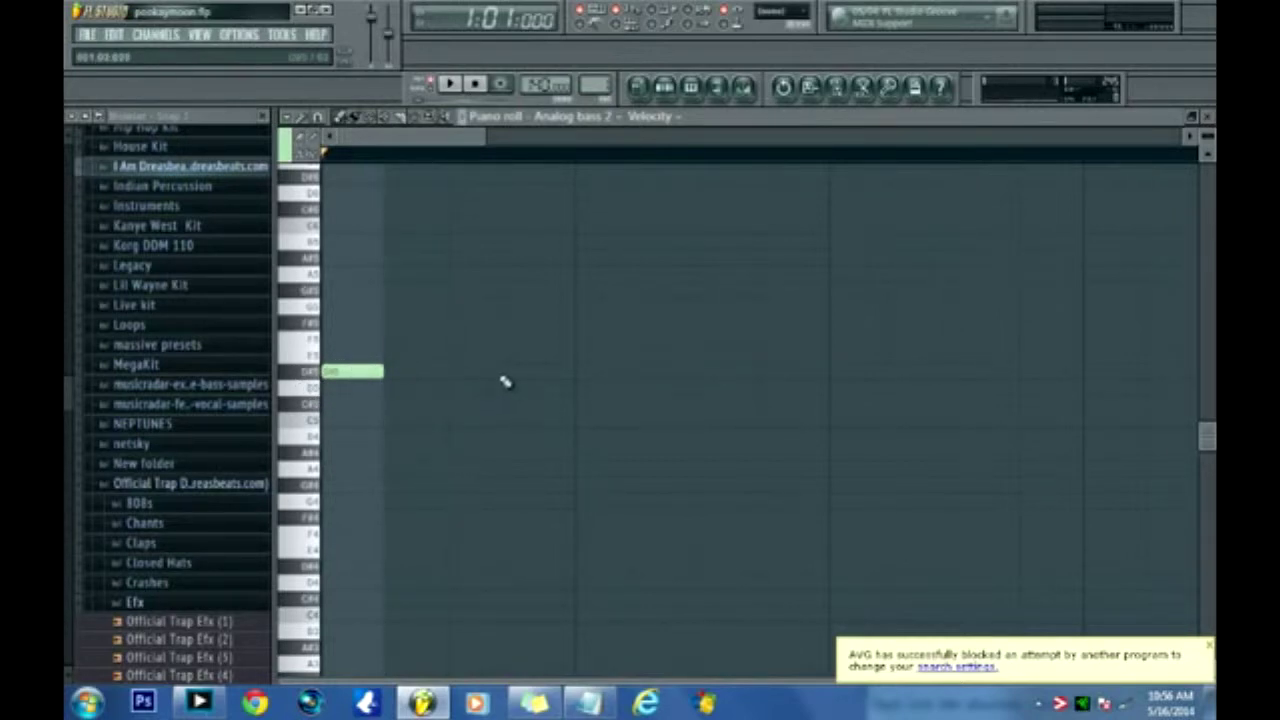
# Add a second D#5 note at step 5, removing the trial note placed at step 4.
pyautogui.click(531, 371)
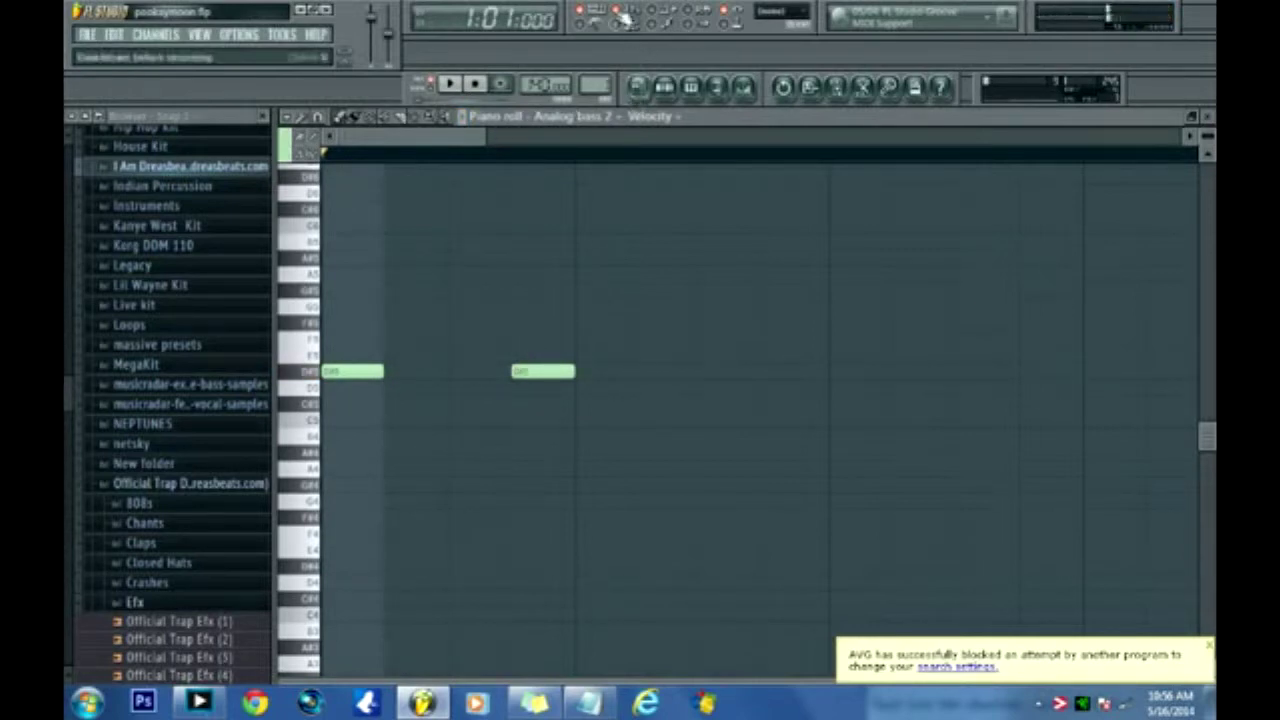
pyautogui.press('space')
pyautogui.rightClick(545, 372)
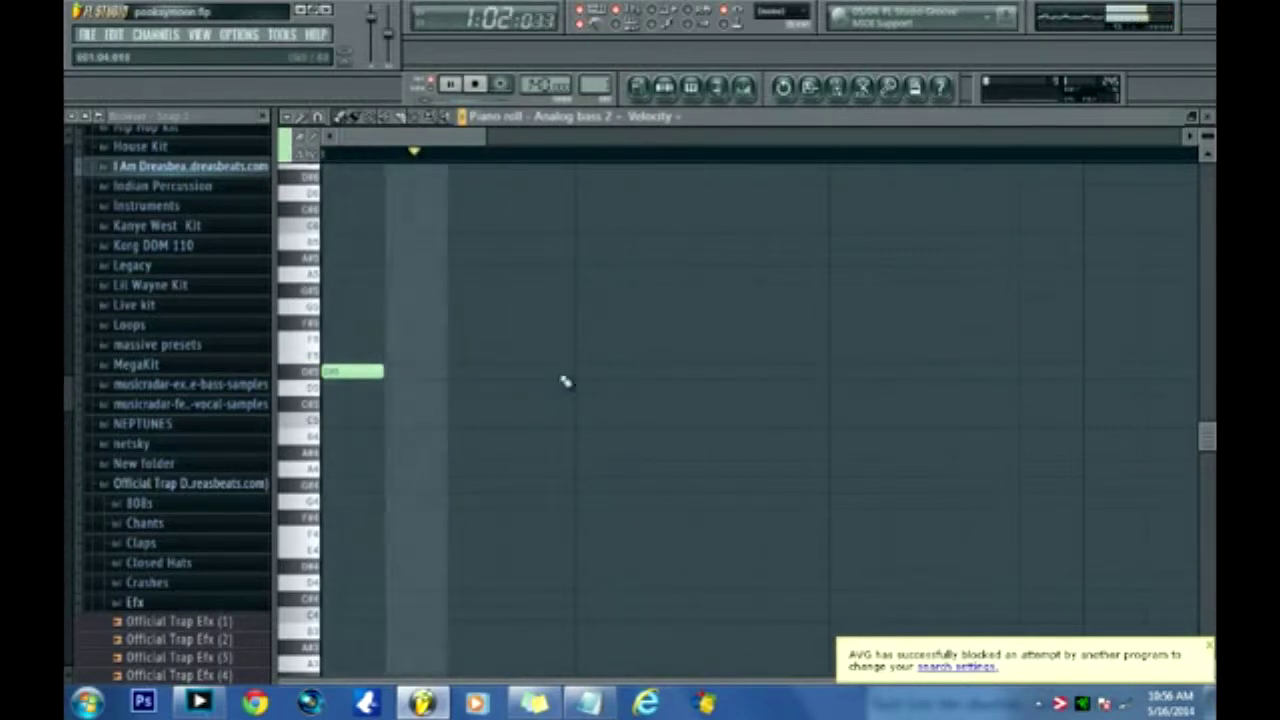
pyautogui.click(590, 371)
# Try E5 and D#5 notes at step 9 against playback and delete them.
pyautogui.click(837, 354)
pyautogui.click(837, 371)
pyautogui.press('space')
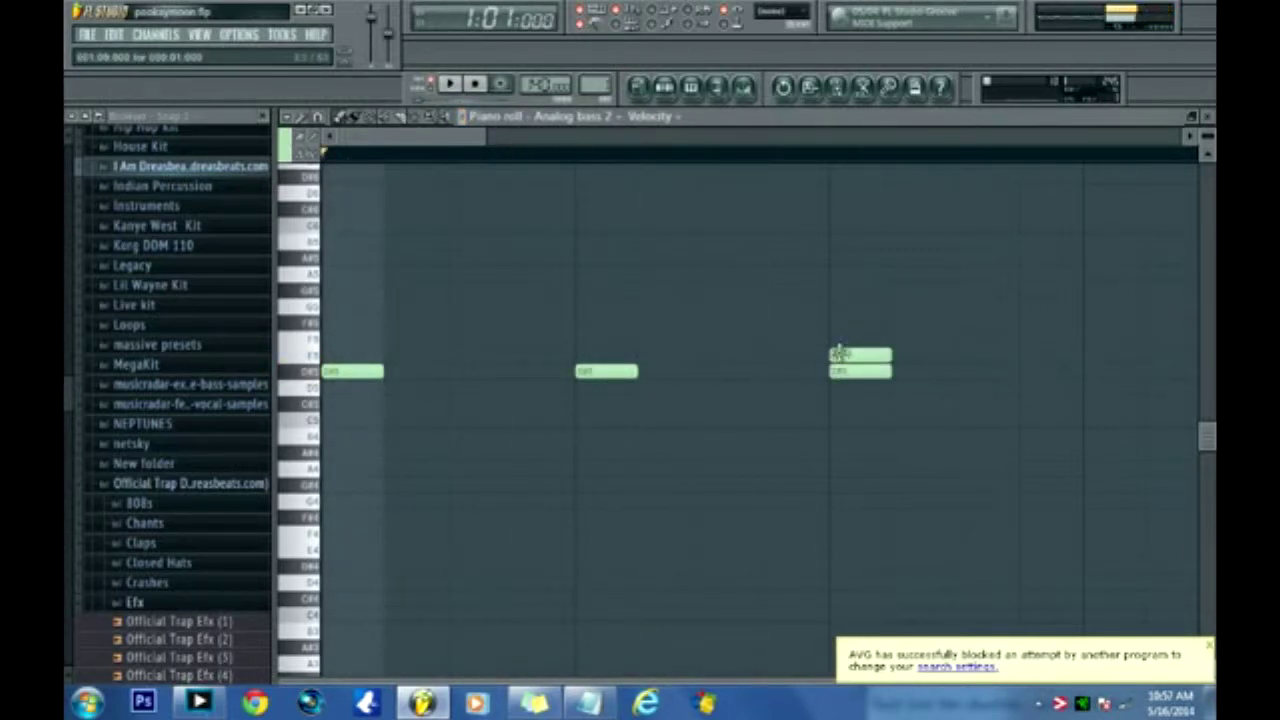
pyautogui.rightClick(840, 354)
pyautogui.rightClick(849, 371)
pyautogui.press('space')
pyautogui.click(850, 355)
pyautogui.press('space')
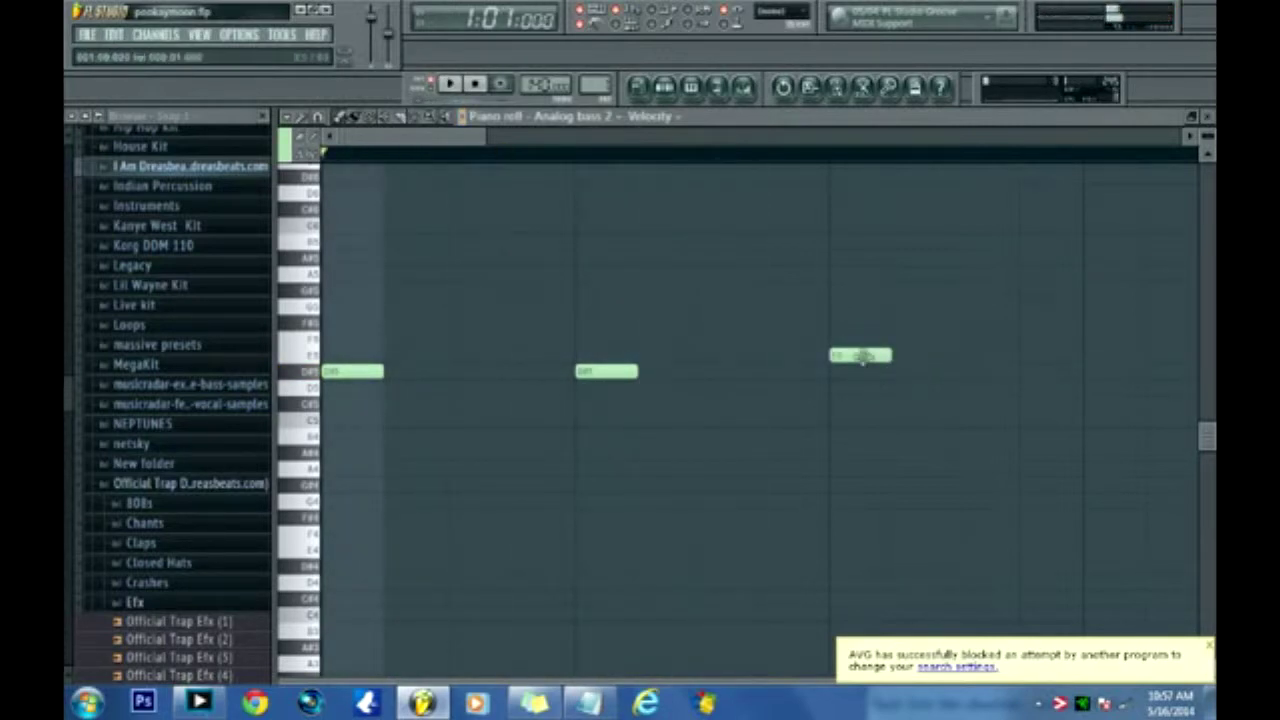
pyautogui.rightClick(862, 356)
# Try a single E5 note at step 8 against playback and delete it.
pyautogui.press('space')
pyautogui.click(783, 356)
pyautogui.press('space')
pyautogui.rightClick(781, 358)
pyautogui.press('space')
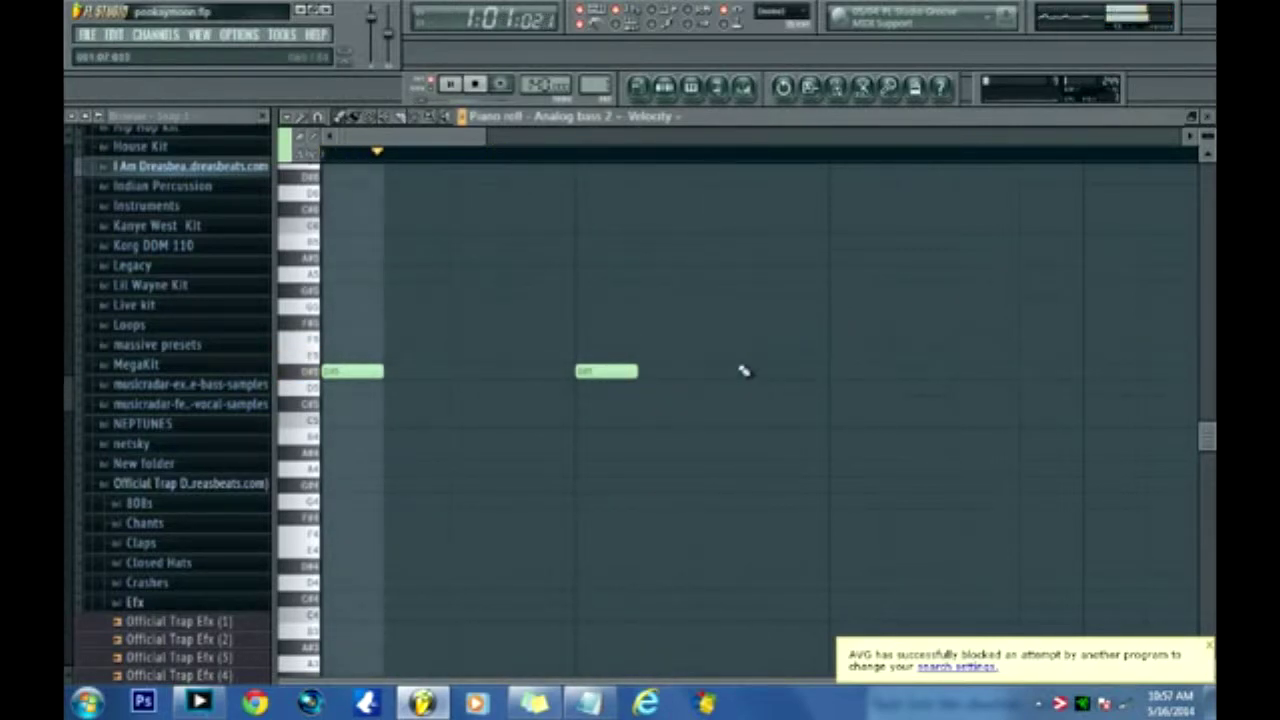
# Try F5 and E5 notes at step 7 and delete both.
pyautogui.click(720, 339)
pyautogui.press('space')
pyautogui.click(720, 356)
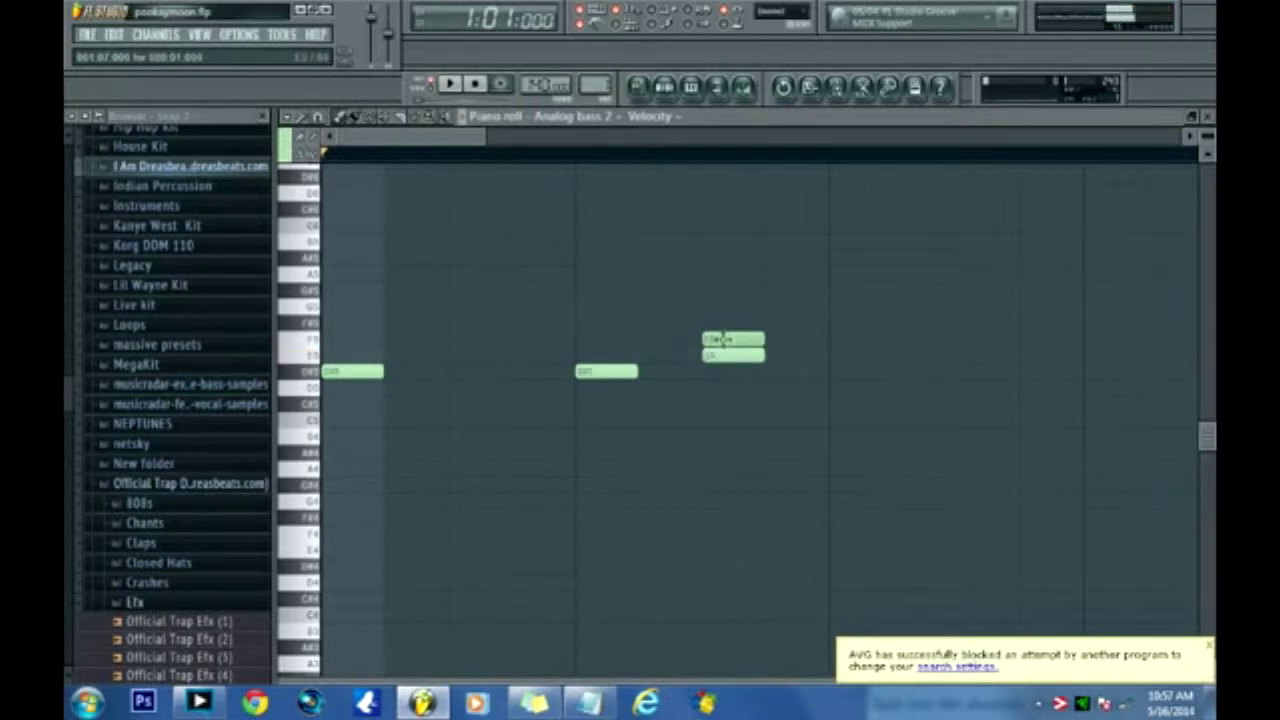
pyautogui.rightClick(722, 339)
pyautogui.rightClick(722, 356)
# Add an E5 note at step 7 and a D#5 note at step 9 while the pattern plays.
pyautogui.press('space')
pyautogui.click(776, 355)
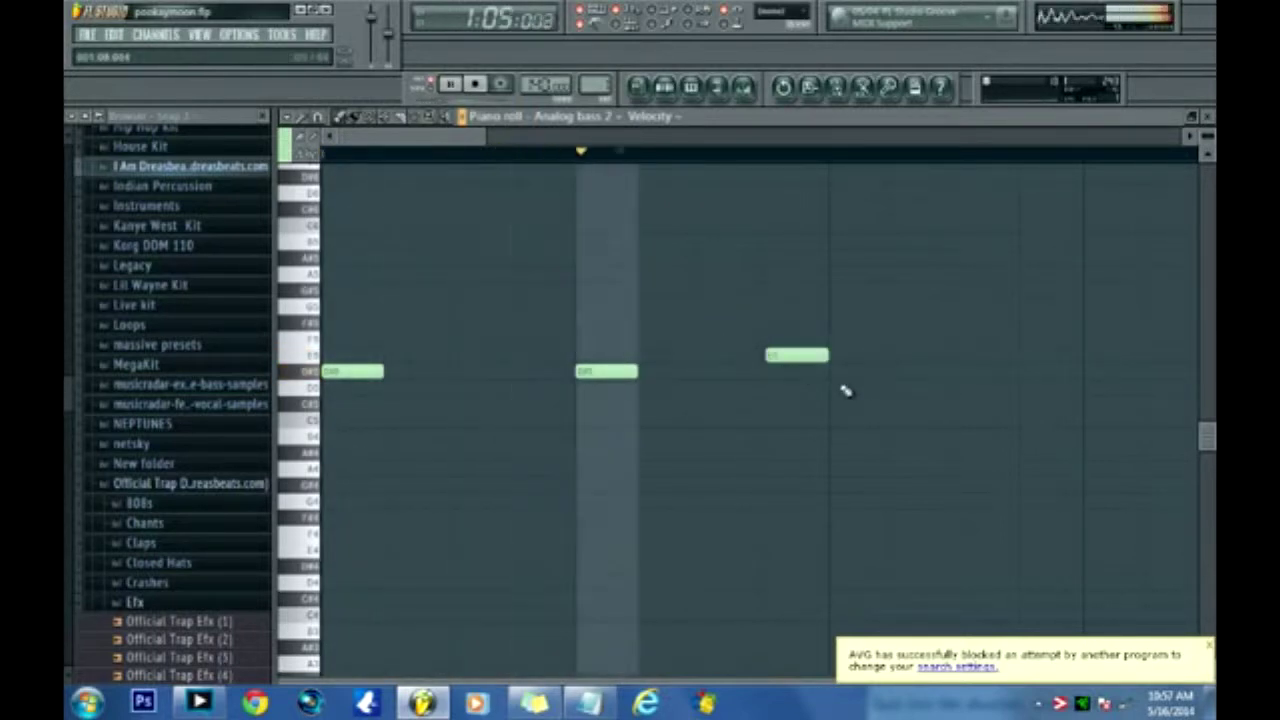
pyautogui.click(840, 371)
pyautogui.moveTo(788, 355); pyautogui.dragTo(727, 355)
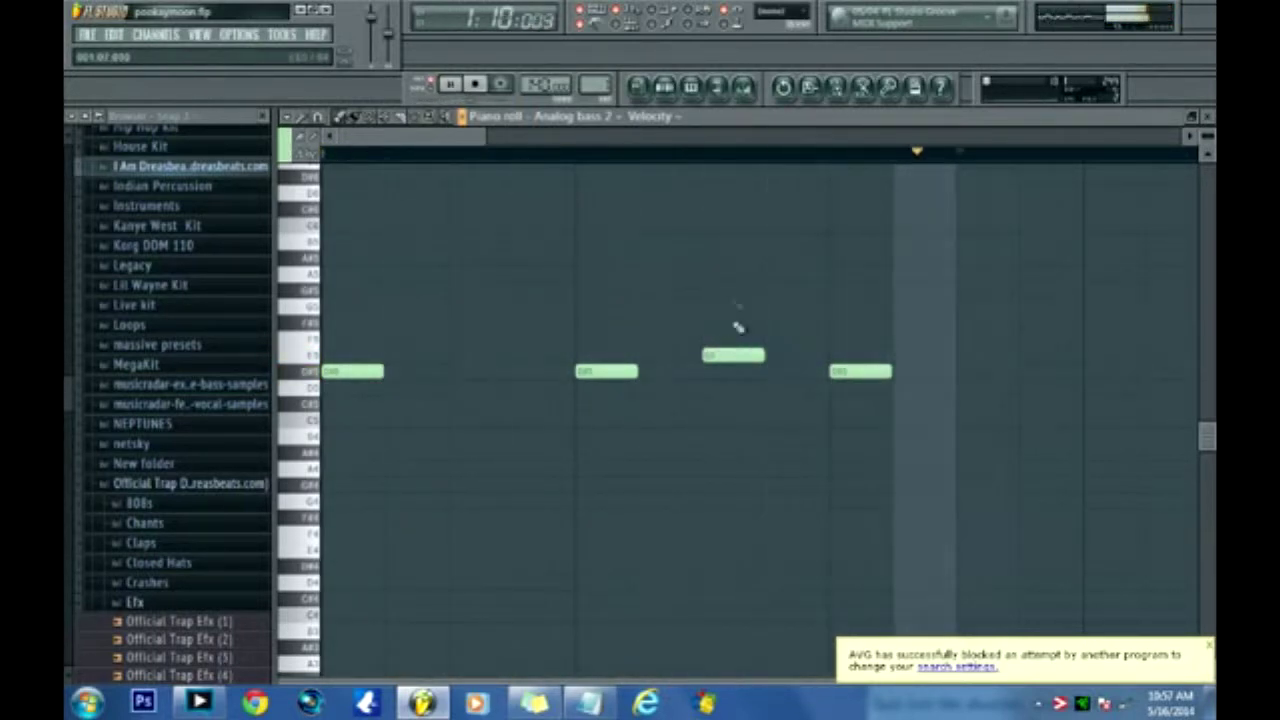
pyautogui.press('space')
# Try a D#5 note at step 12 during playback and delete it.
pyautogui.moveTo(481, 136); pyautogui.dragTo(642, 136)
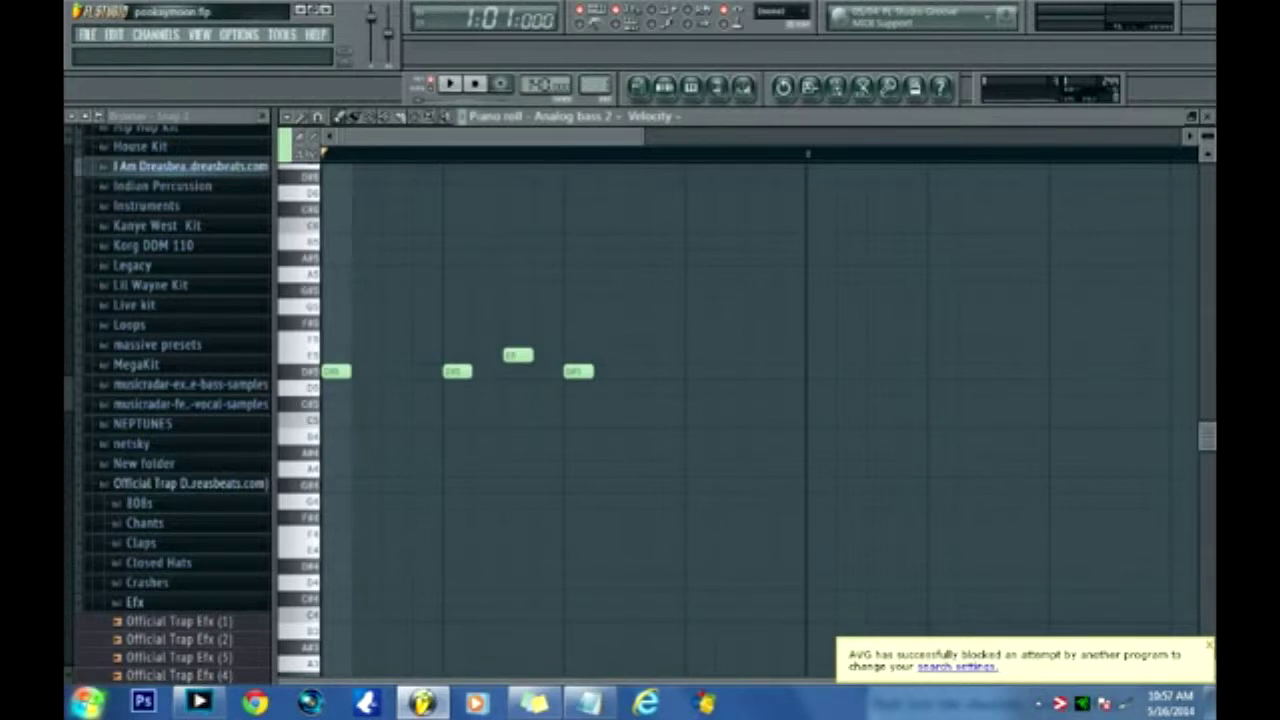
pyautogui.press('space')
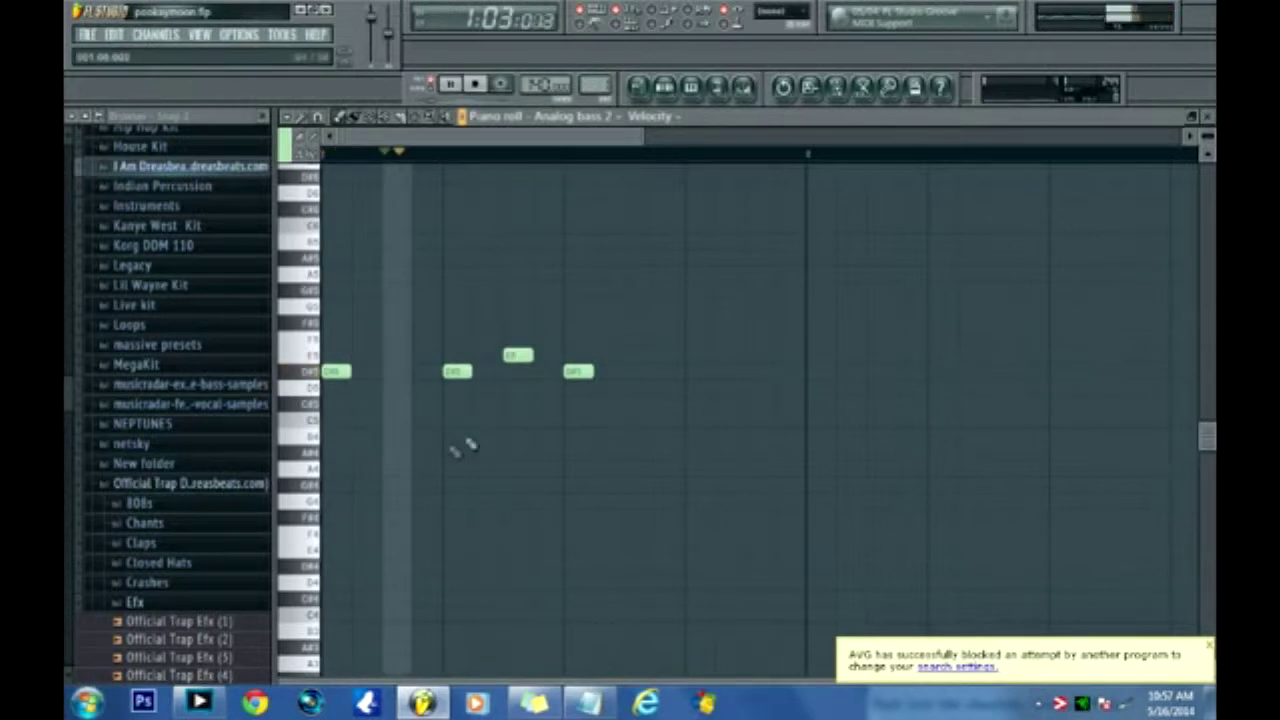
pyautogui.click(657, 372)
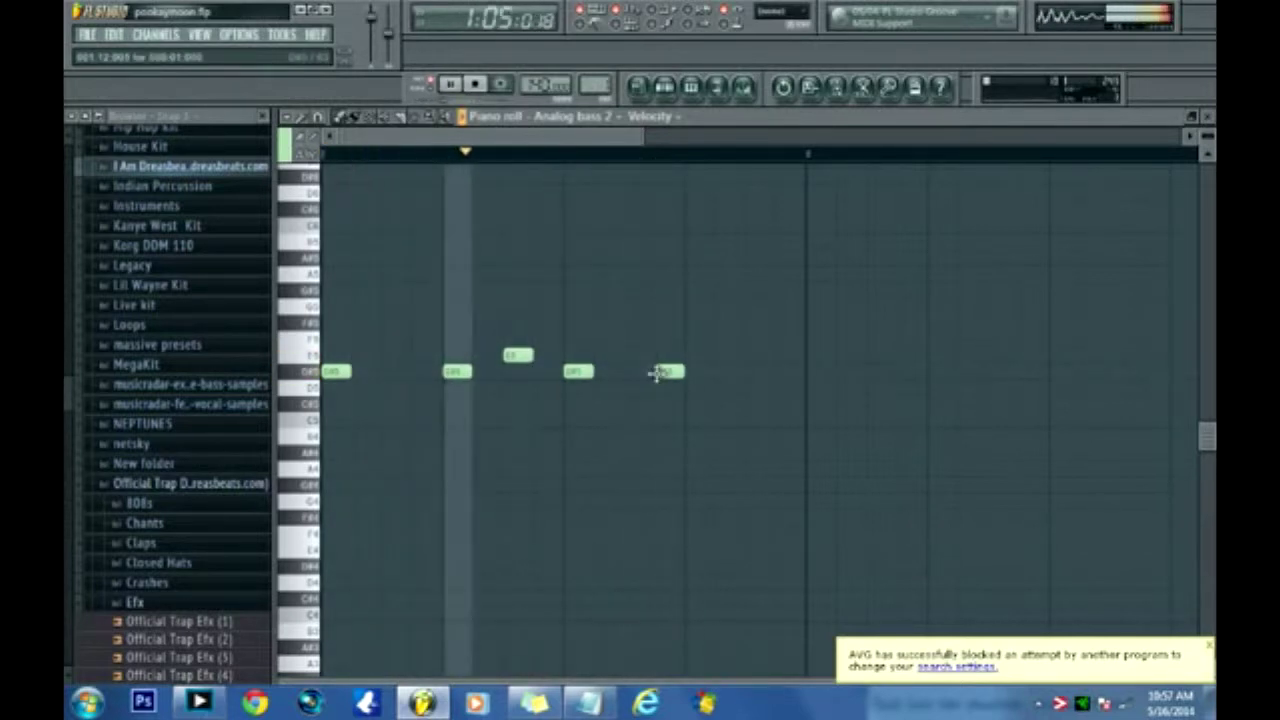
pyautogui.rightClick(667, 372)
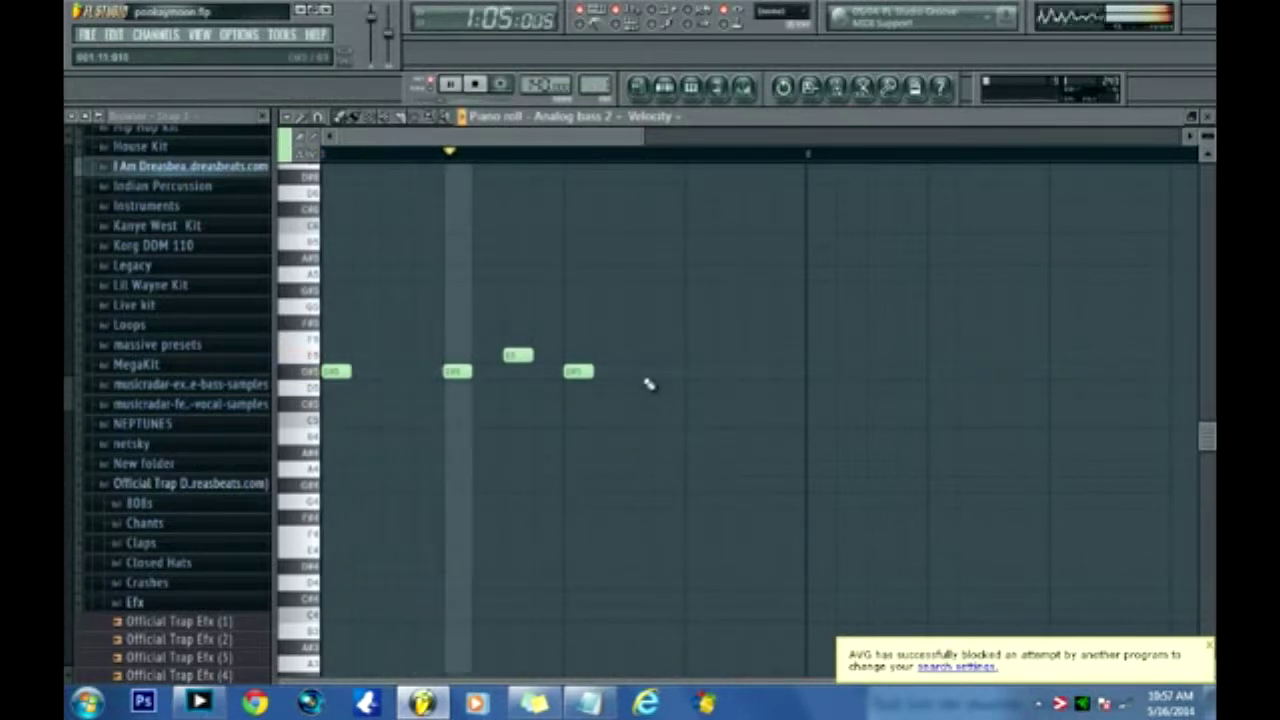
pyautogui.press('space')
# Add D#5 notes at step 13 and at the start of bar 2, checking them with playback.
pyautogui.moveTo(625, 145); pyautogui.dragTo(552, 142)
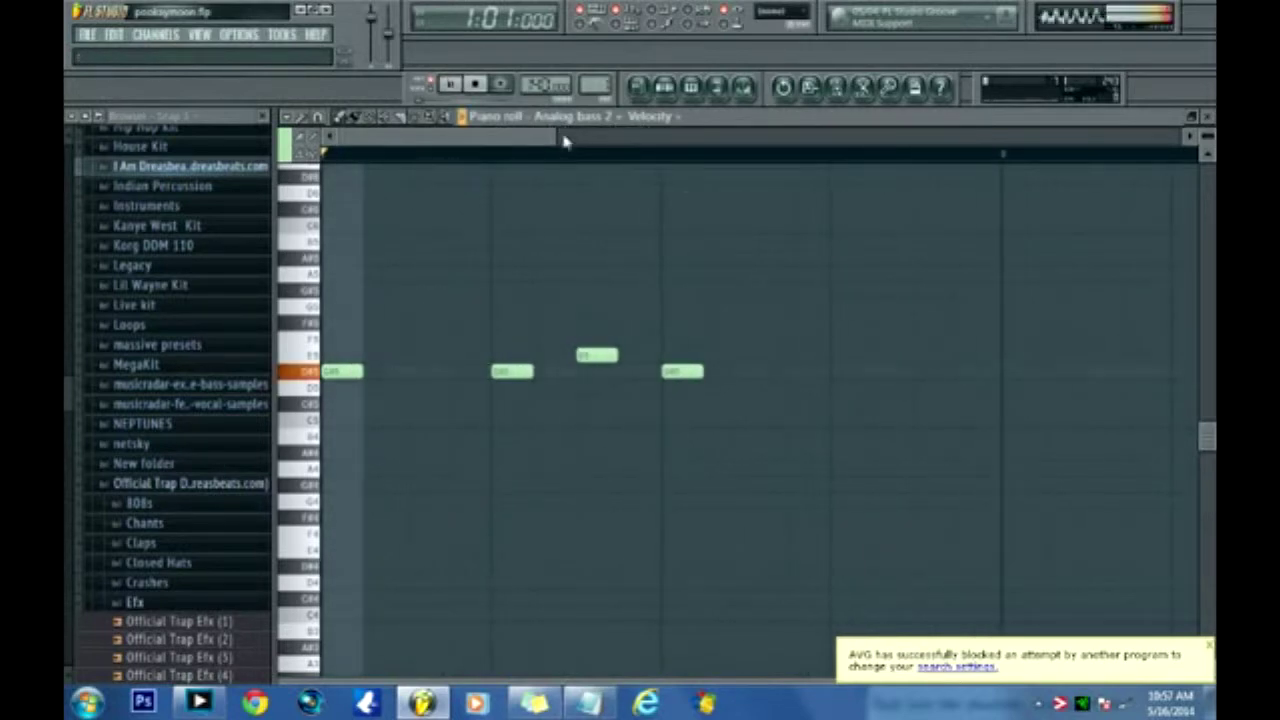
pyautogui.press('space')
pyautogui.click(797, 371)
pyautogui.moveTo(800, 371); pyautogui.dragTo(840, 371)
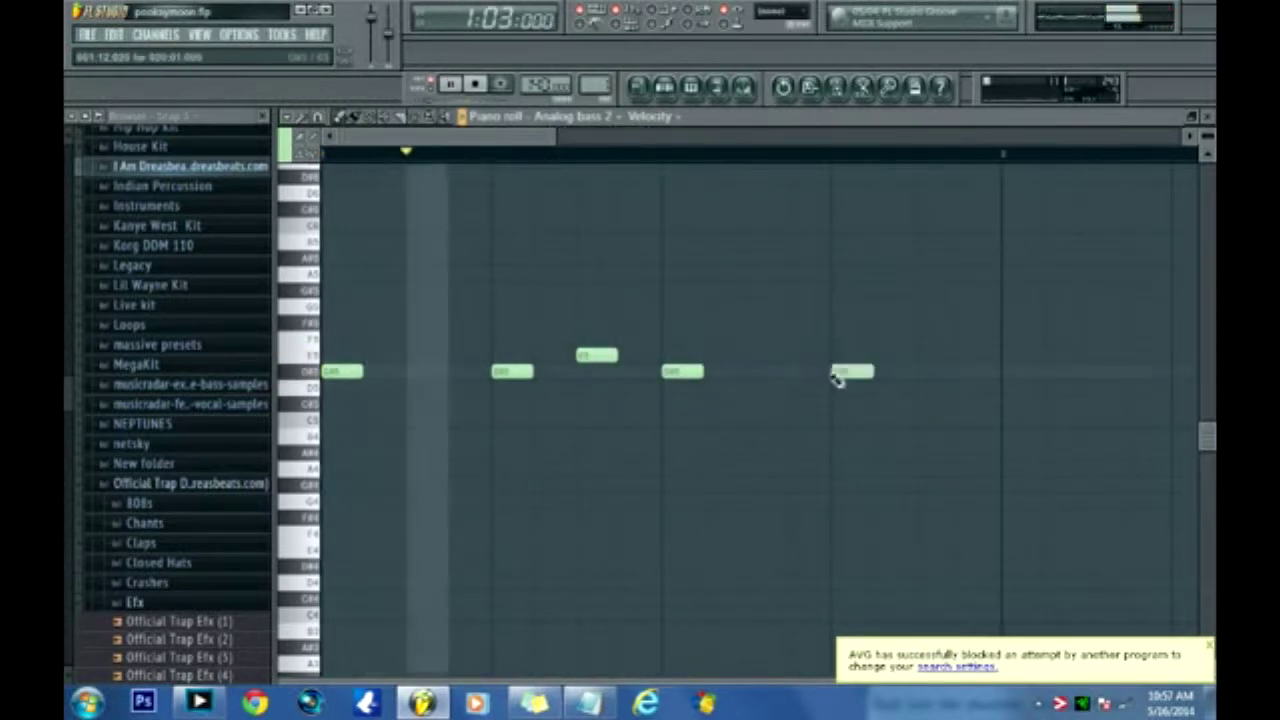
pyautogui.click(1011, 371)
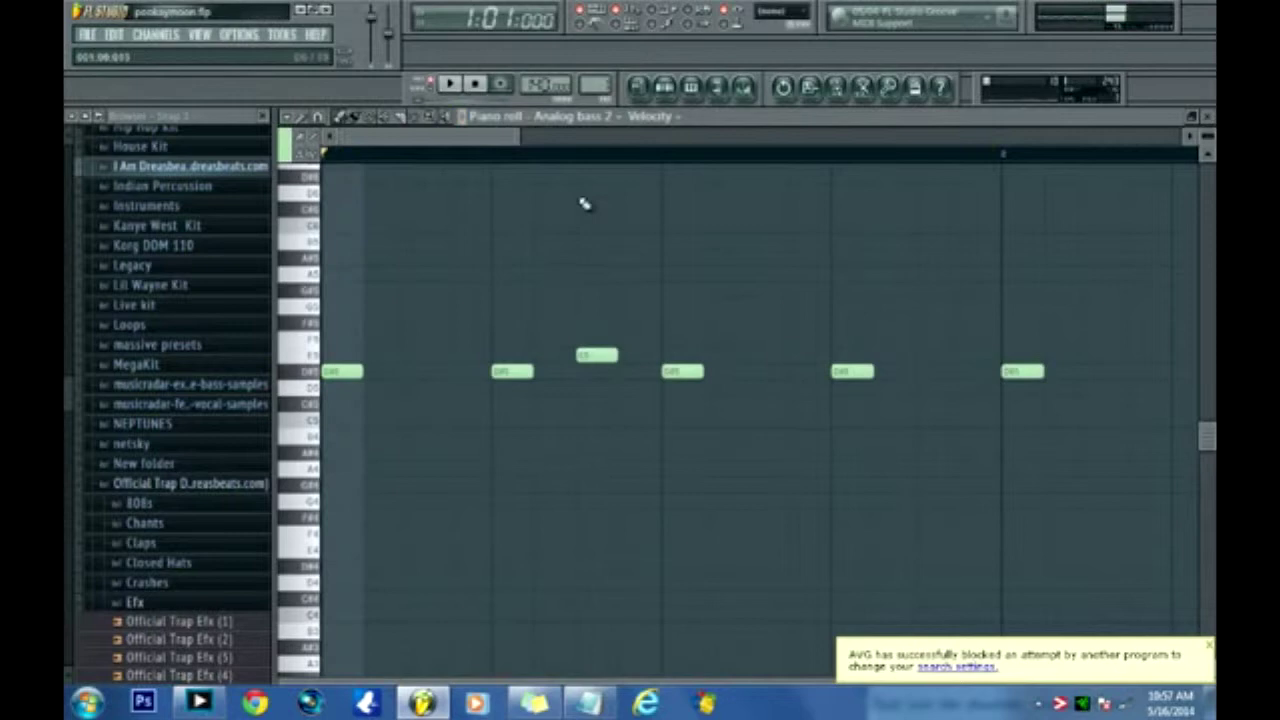
pyautogui.moveTo(514, 143); pyautogui.dragTo(525, 133)
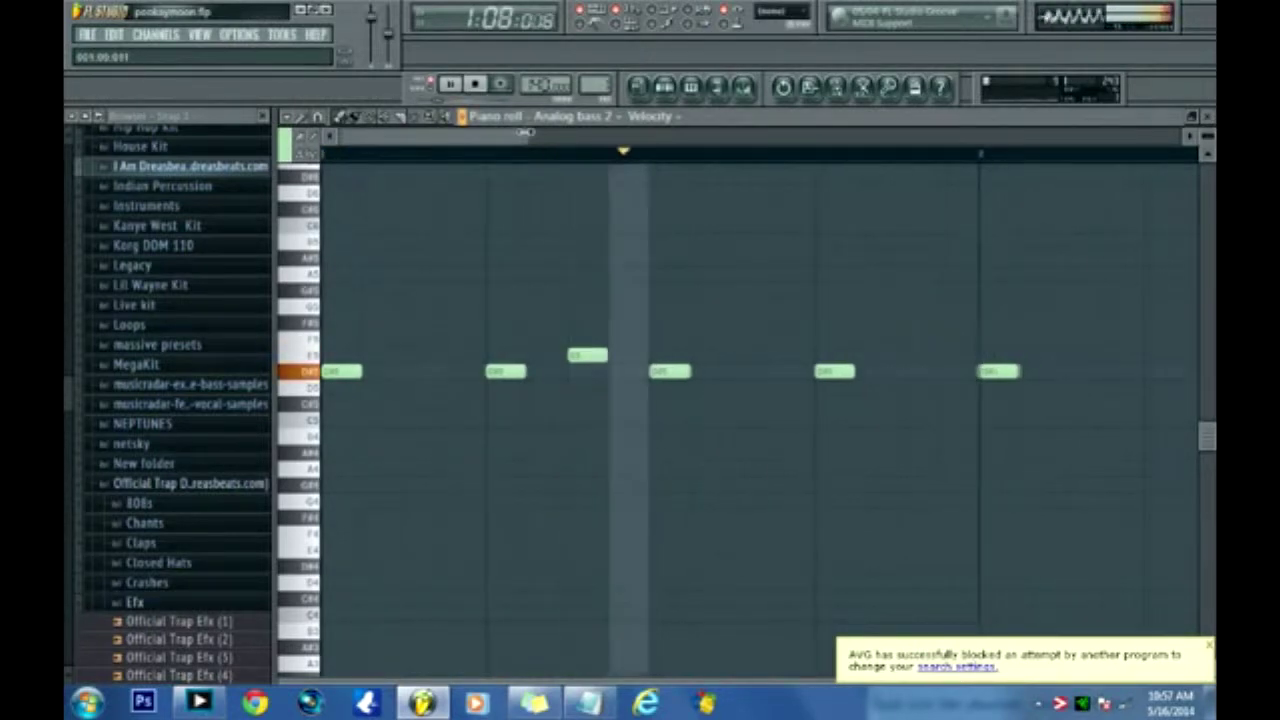
# Continue the melody in bar 2 with D#5 notes at steps 5 and 9, E5 at step 7 and C#5 at step 13.
pyautogui.click(804, 355)
pyautogui.click(874, 371)
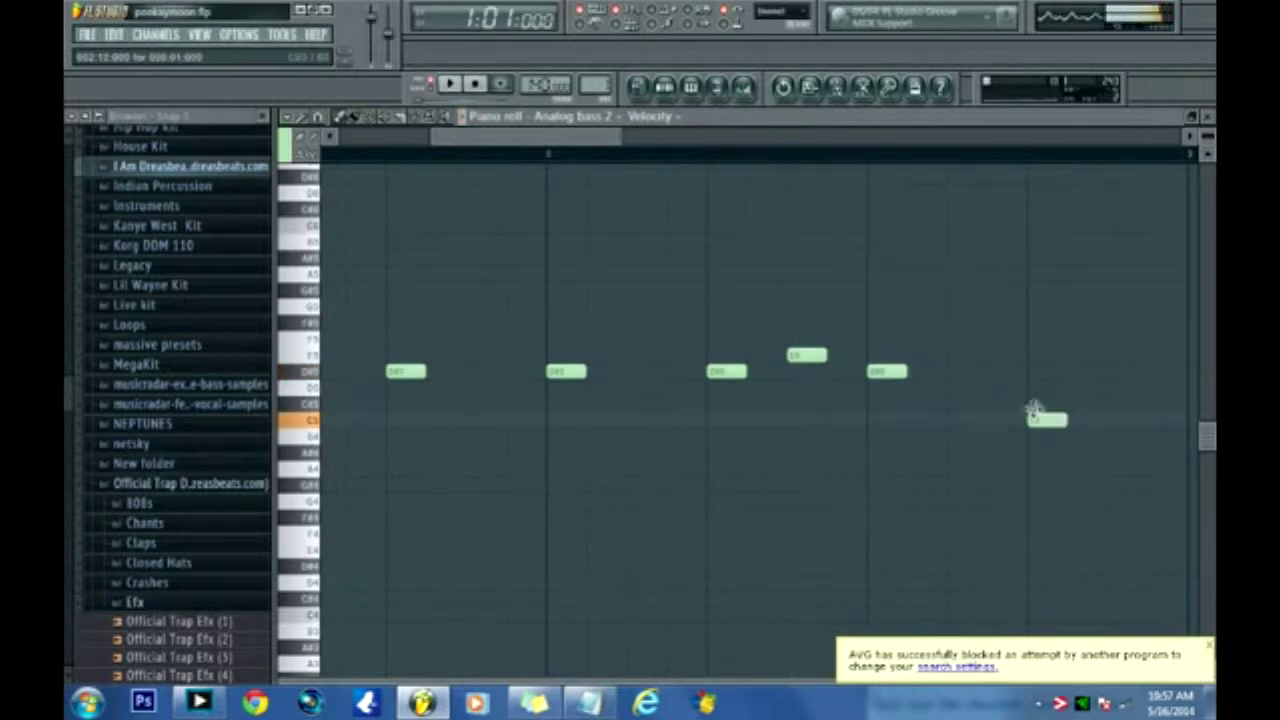
pyautogui.click(1040, 403)
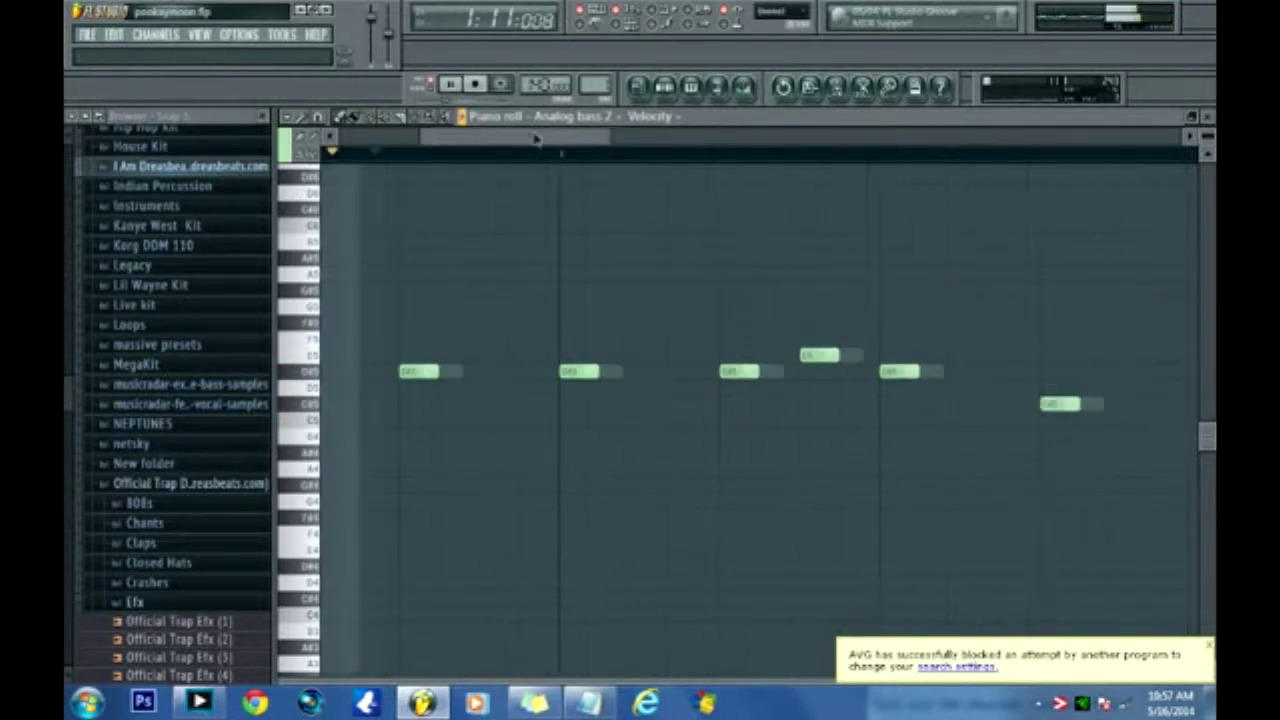
pyautogui.press('space')
# Add a G#5 note at step 11 and a D#5 note at step 12 of bar 2, and play the pattern.
pyautogui.click(600, 290)
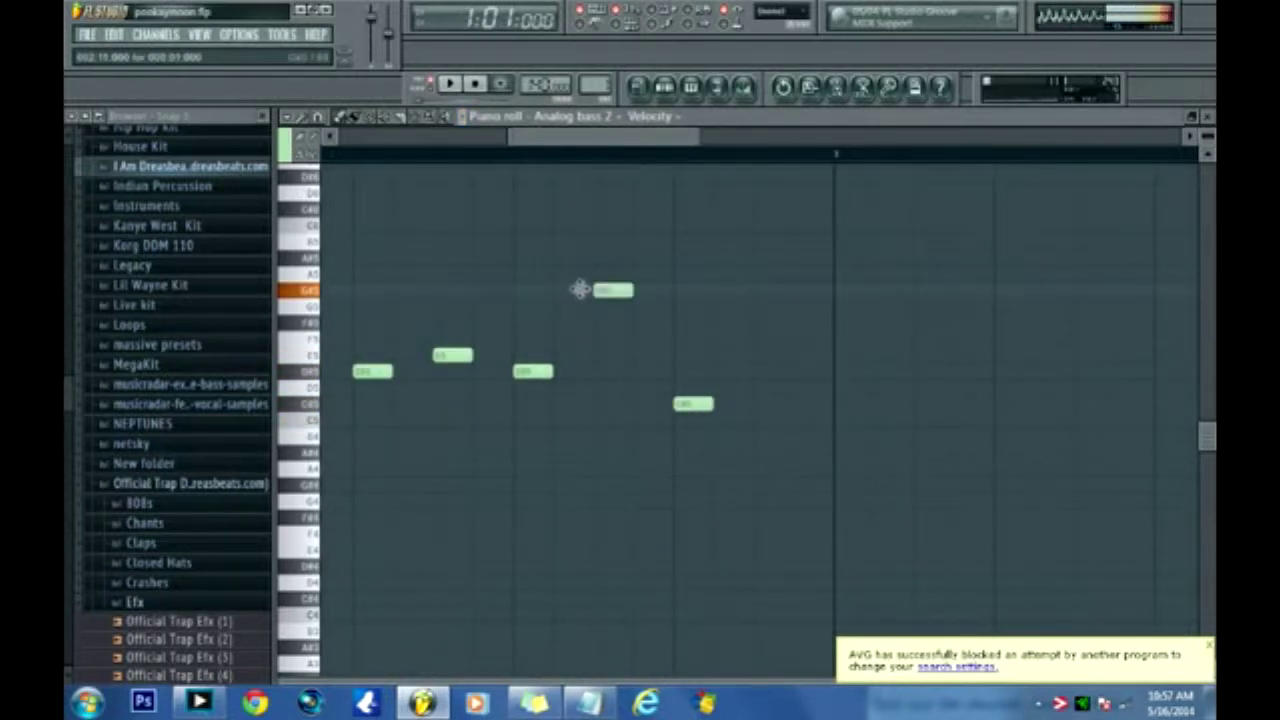
pyautogui.click(640, 370)
pyautogui.moveTo(638, 366)
pyautogui.mouseDown()
pyautogui.moveTo(646, 382)
pyautogui.moveTo(648, 350)
pyautogui.moveTo(651, 370)
pyautogui.mouseUp()
pyautogui.press('space')
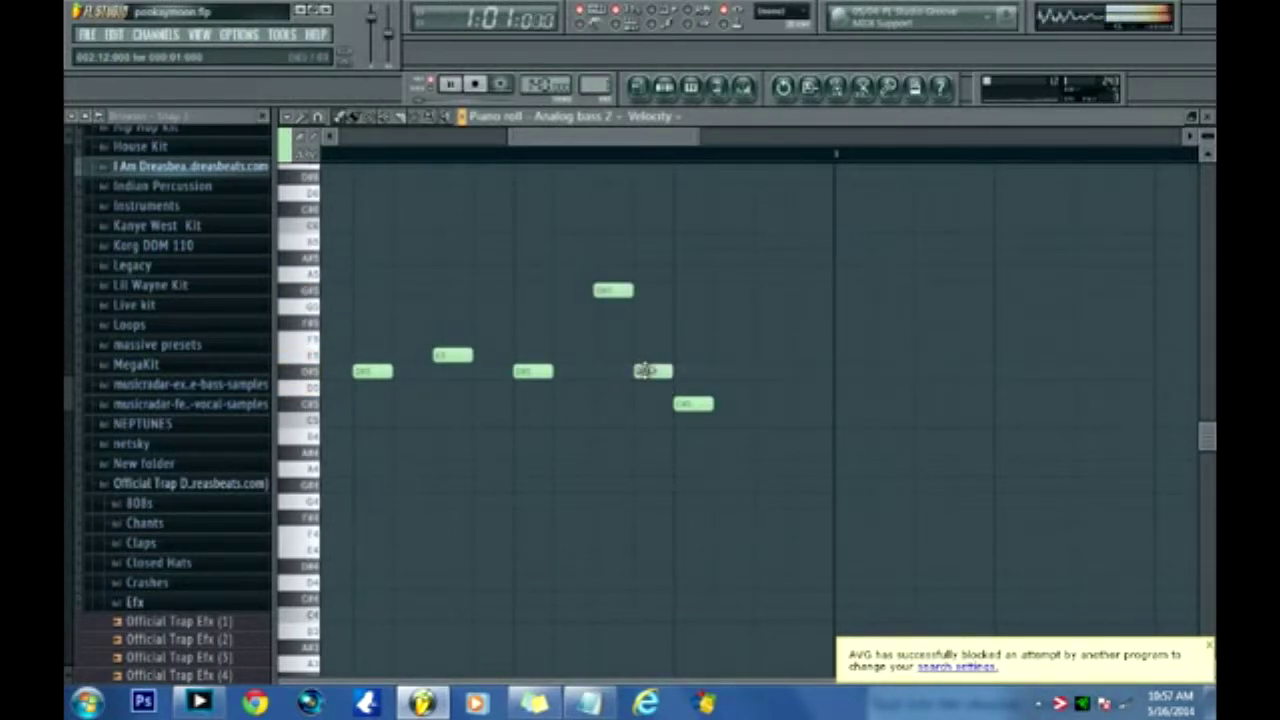
# Delete the C#5 at step 13 and the D#5 at step 12 of bar 2, and add a D#5 at step 13.
pyautogui.rightClick(693, 403)
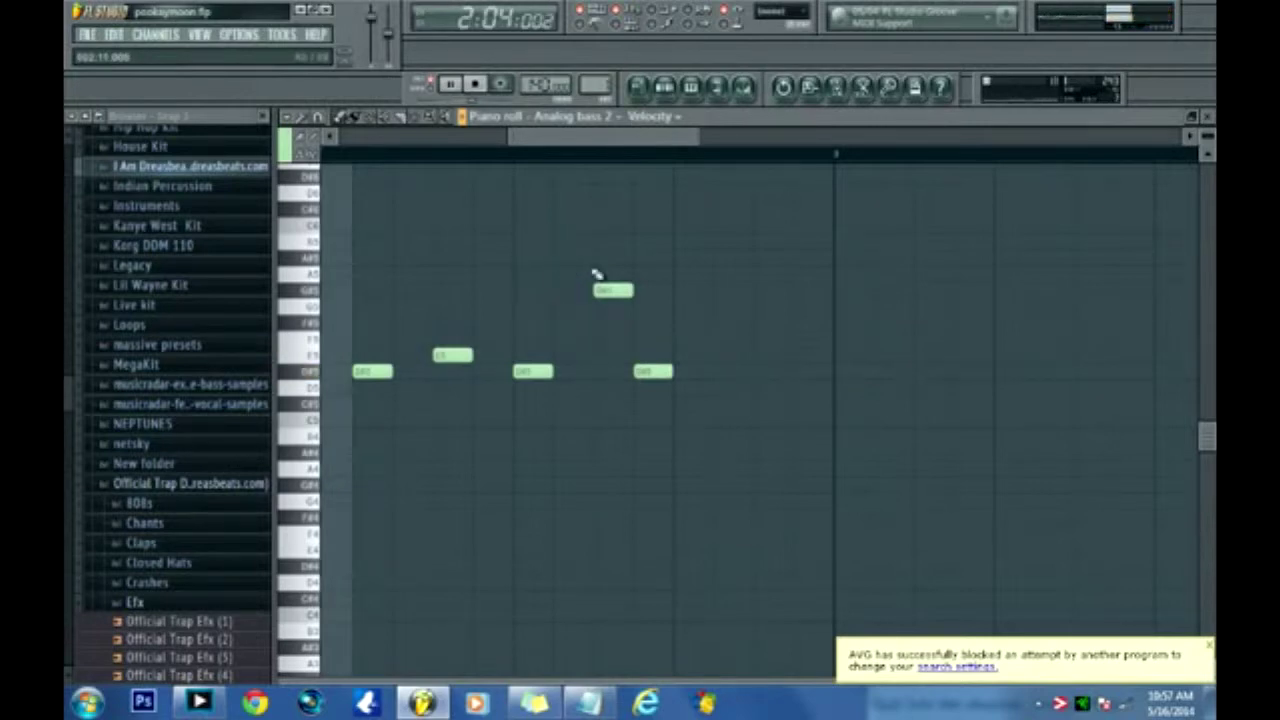
pyautogui.press('space')
pyautogui.rightClick(655, 371)
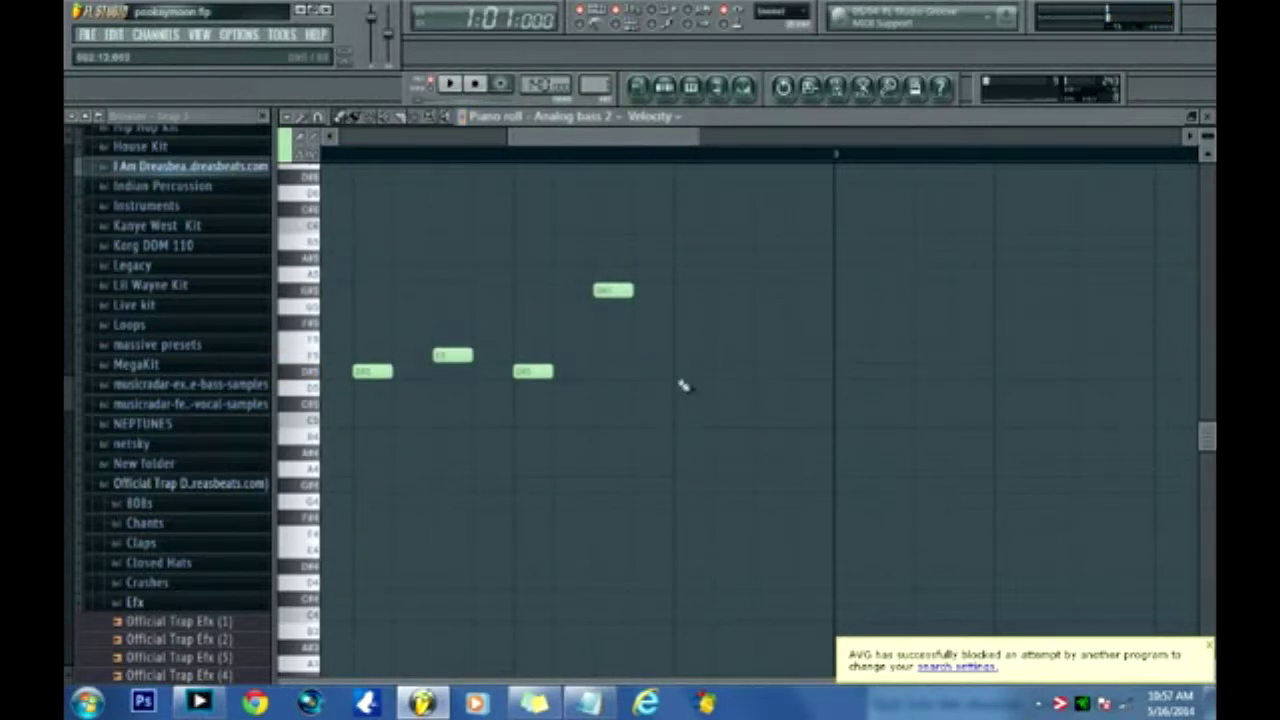
pyautogui.click(689, 371)
# Try an E5 note at step 14 of bar 2 with playback, and replace it with an E5 at step 15.
pyautogui.moveTo(728, 322); pyautogui.dragTo(732, 357)
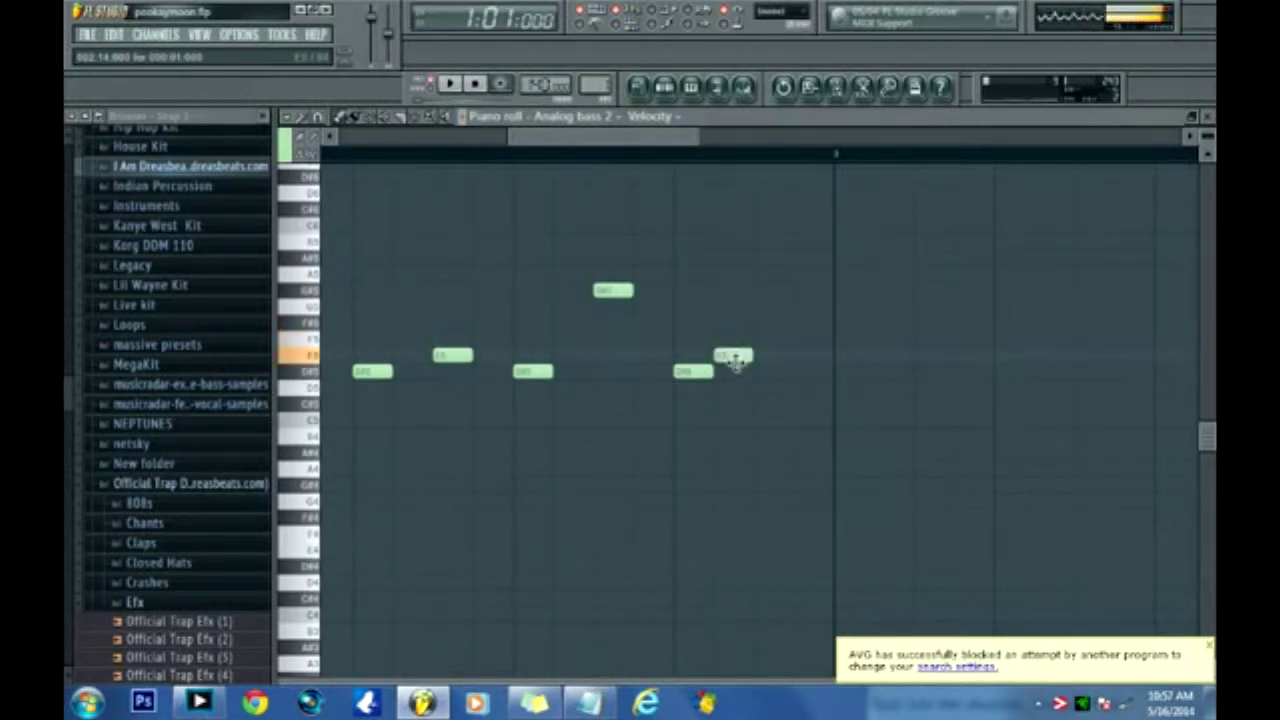
pyautogui.press('space')
pyautogui.rightClick(748, 356)
pyautogui.click(763, 352)
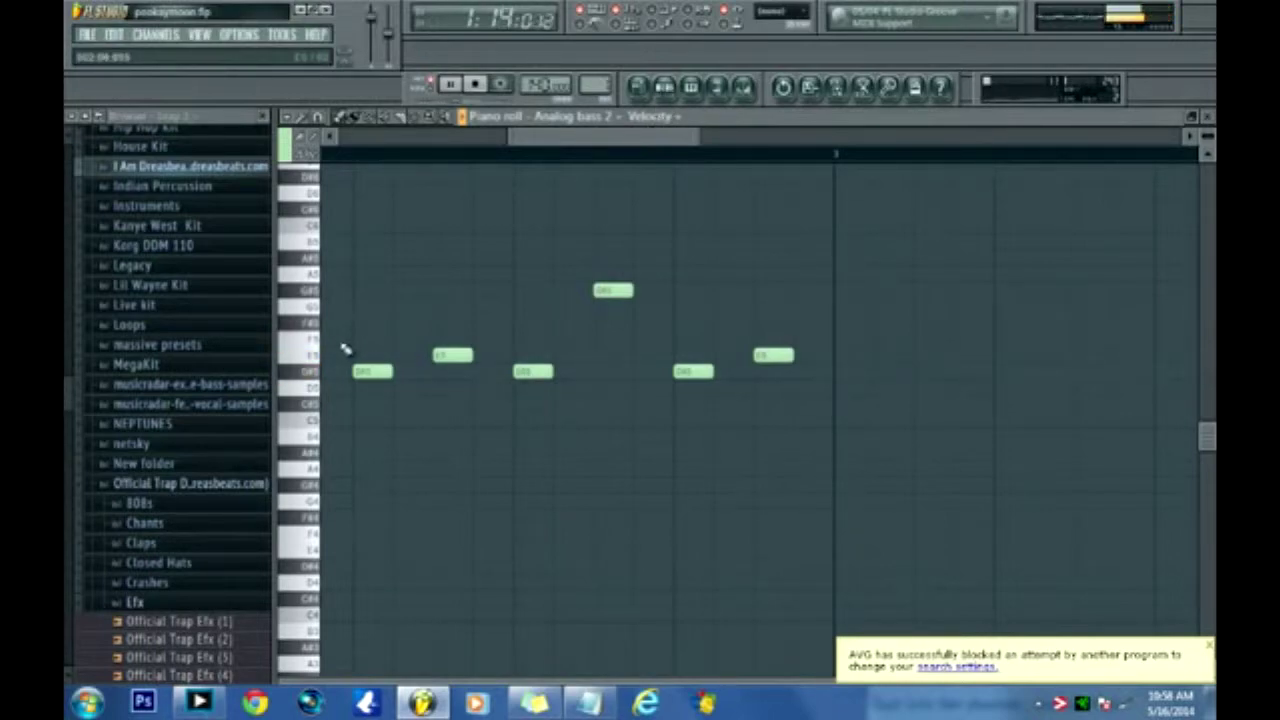
# Record a live kick rhythm on the dfgh channel over the bass, turn recording off and play the pattern back.
pyautogui.click(665, 87)
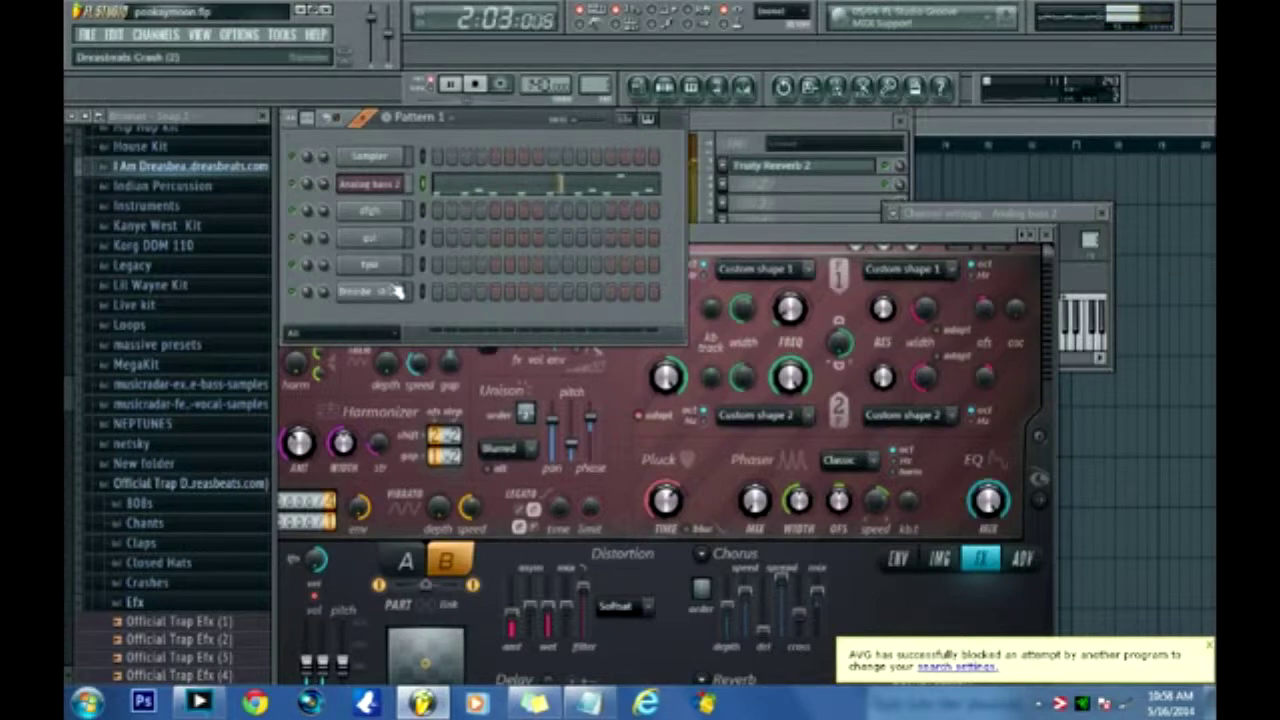
pyautogui.click(376, 218)
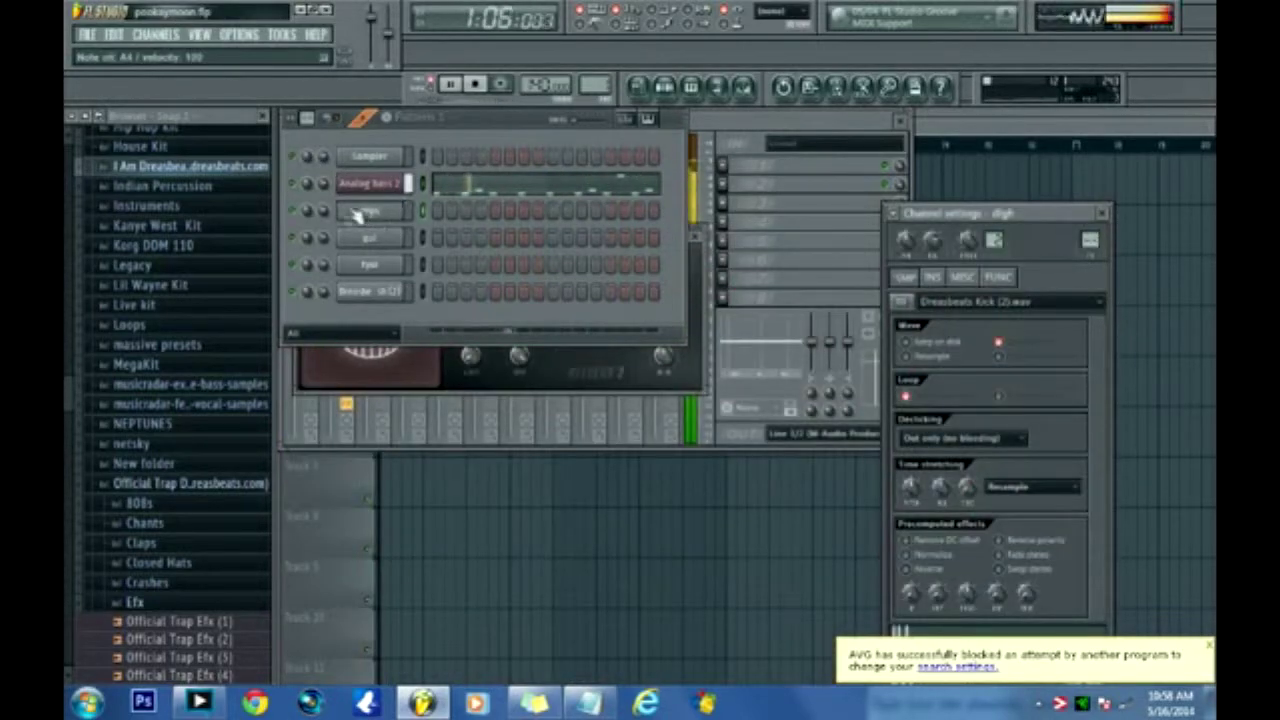
pyautogui.click(340, 212)
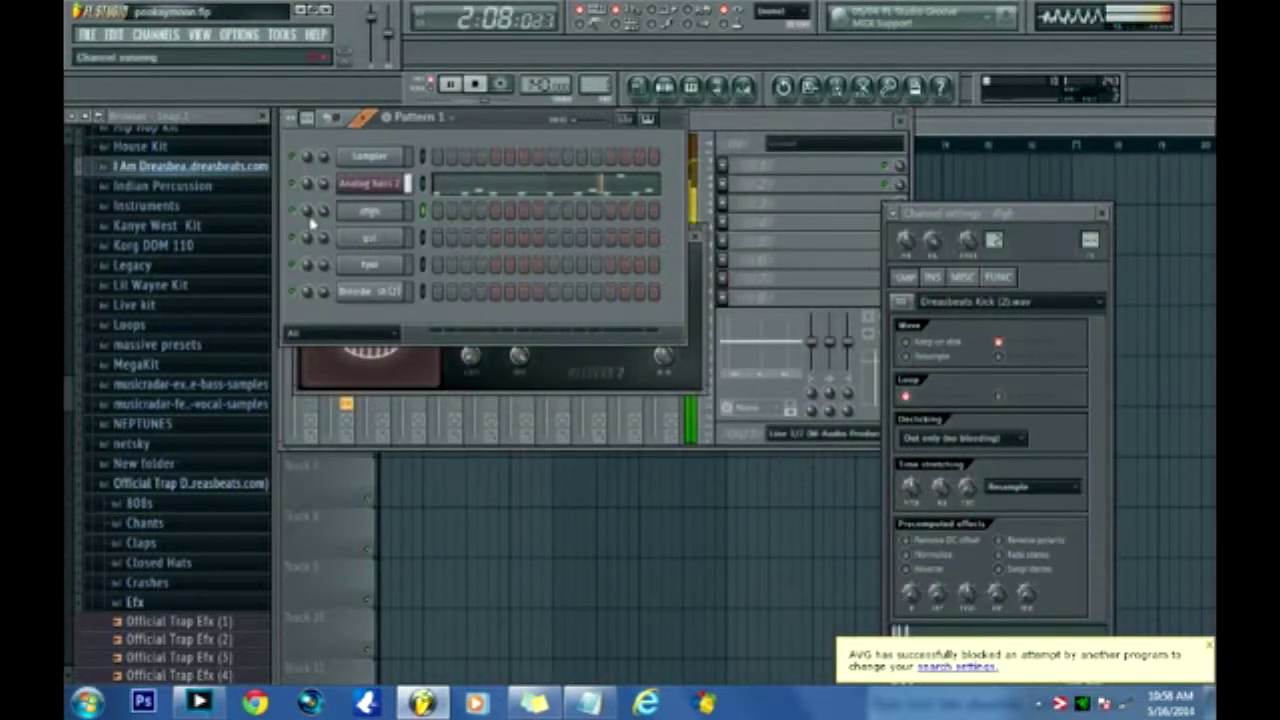
pyautogui.click(499, 85)
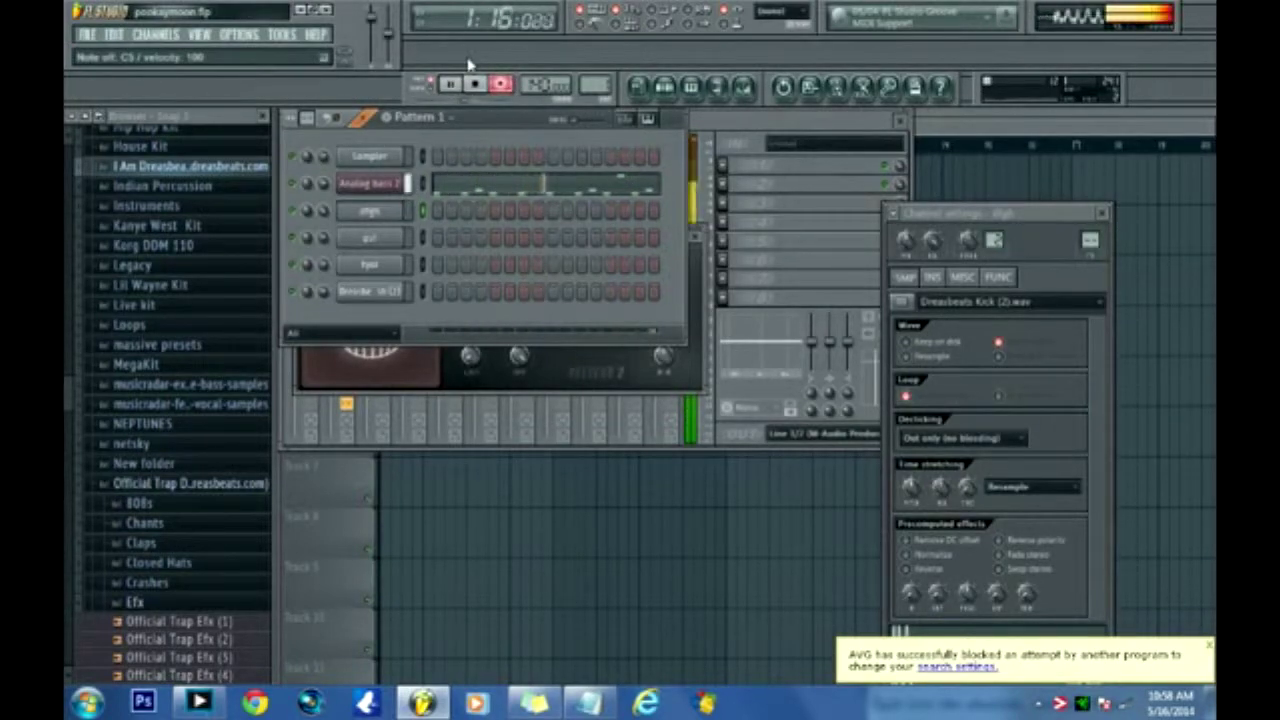
pyautogui.press('space')
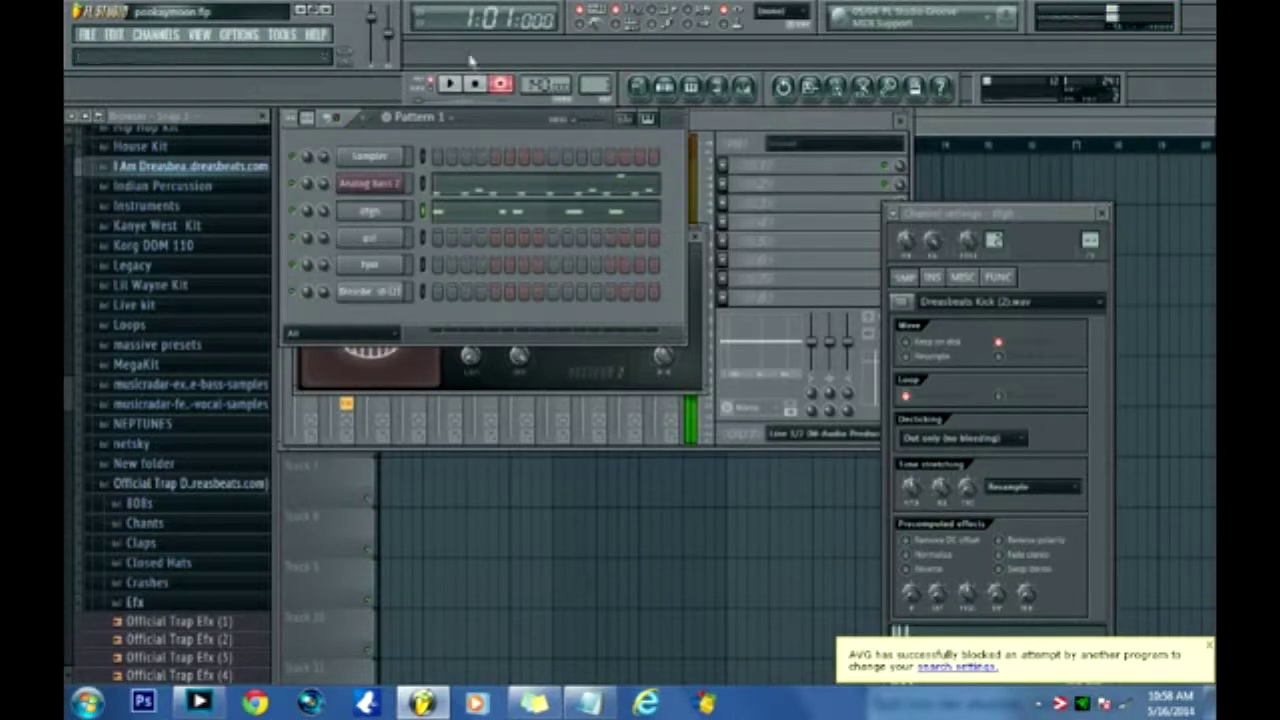
pyautogui.click(500, 85)
pyautogui.press('space')
# Replace the recorded dfgh kick notes with one-step C5 notes at steps 11 and 13 of bar 1 and steps 5 and 11 of bar 2.
pyautogui.click(571, 218)
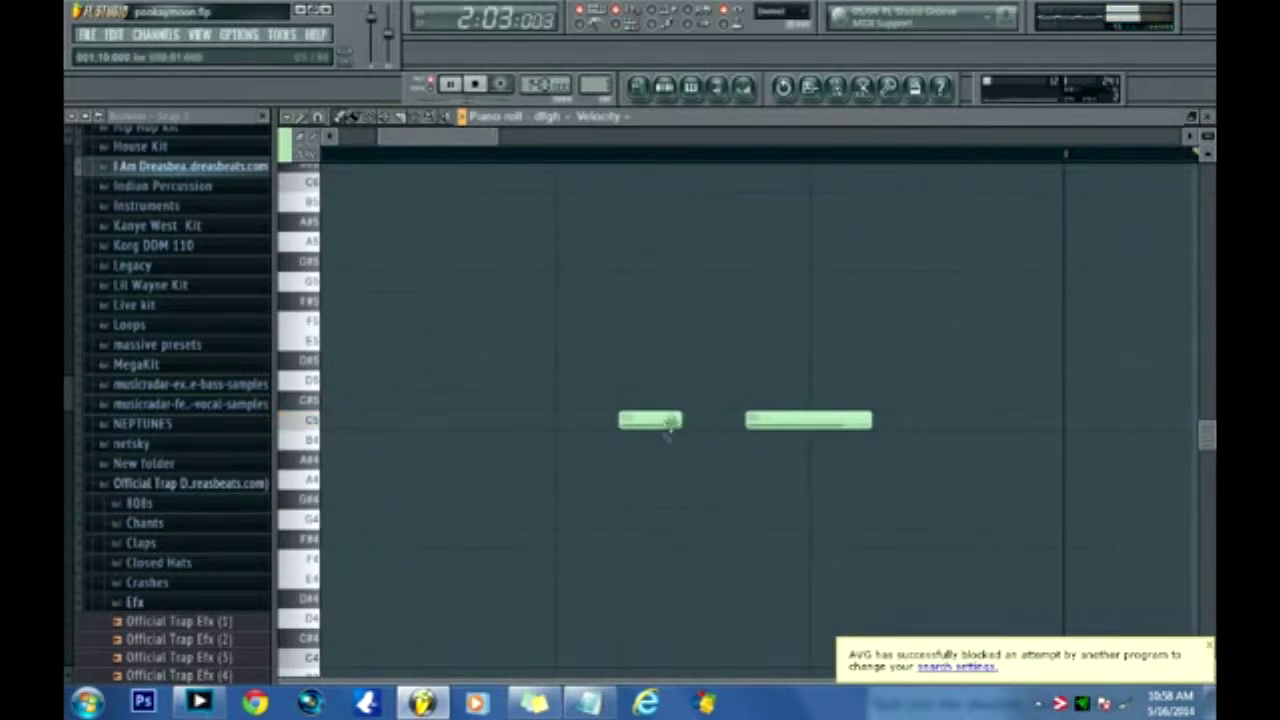
pyautogui.click(832, 420)
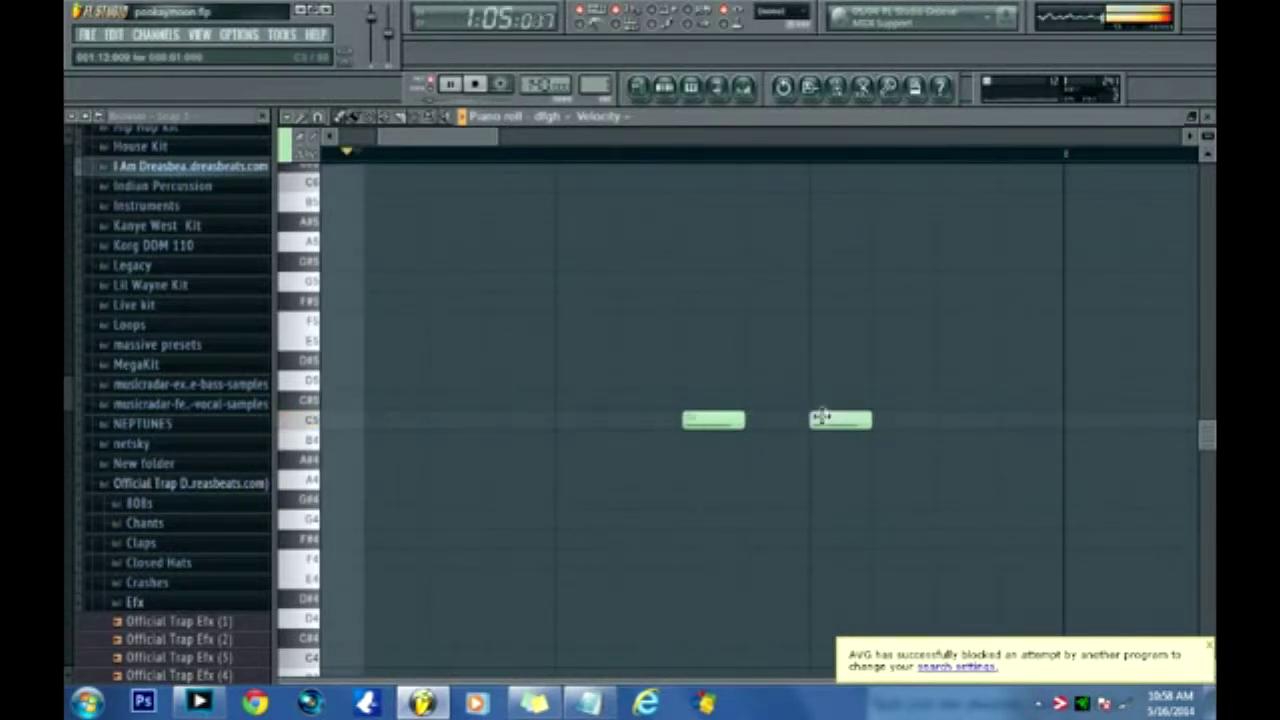
pyautogui.scroll(2, 594, 150)
pyautogui.rightClick(576, 424)
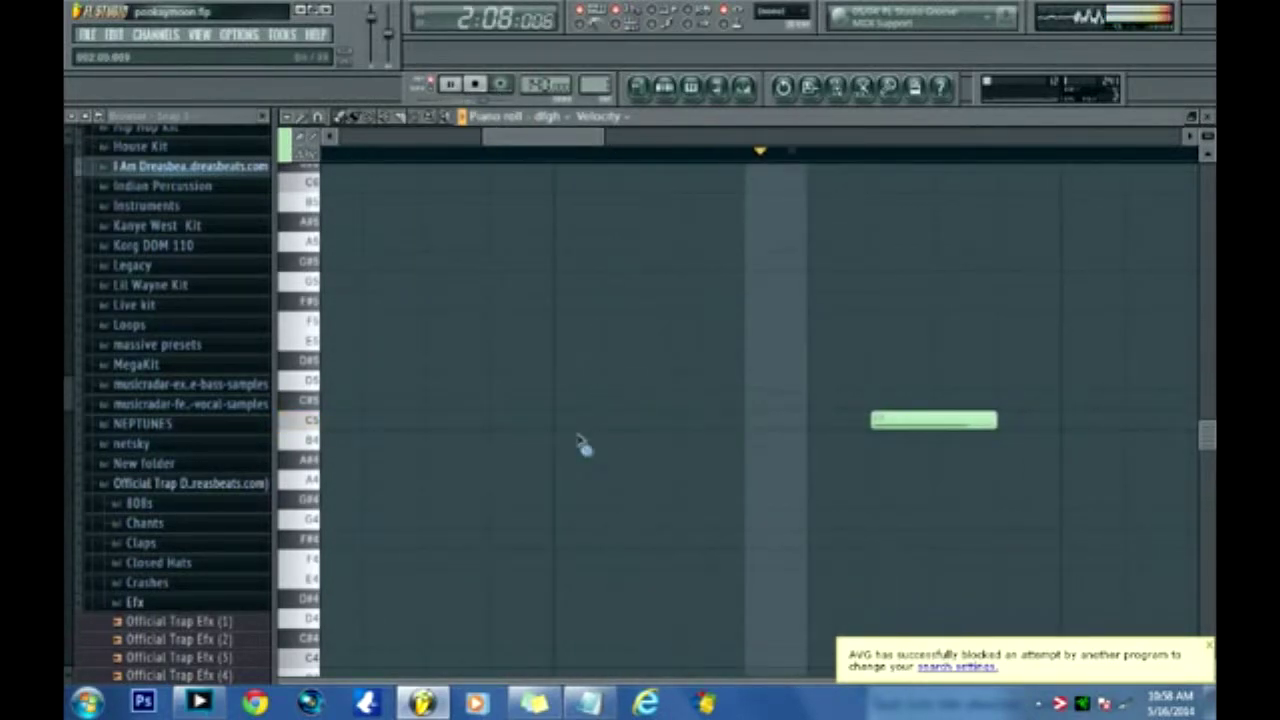
pyautogui.click(557, 420)
pyautogui.rightClick(880, 421)
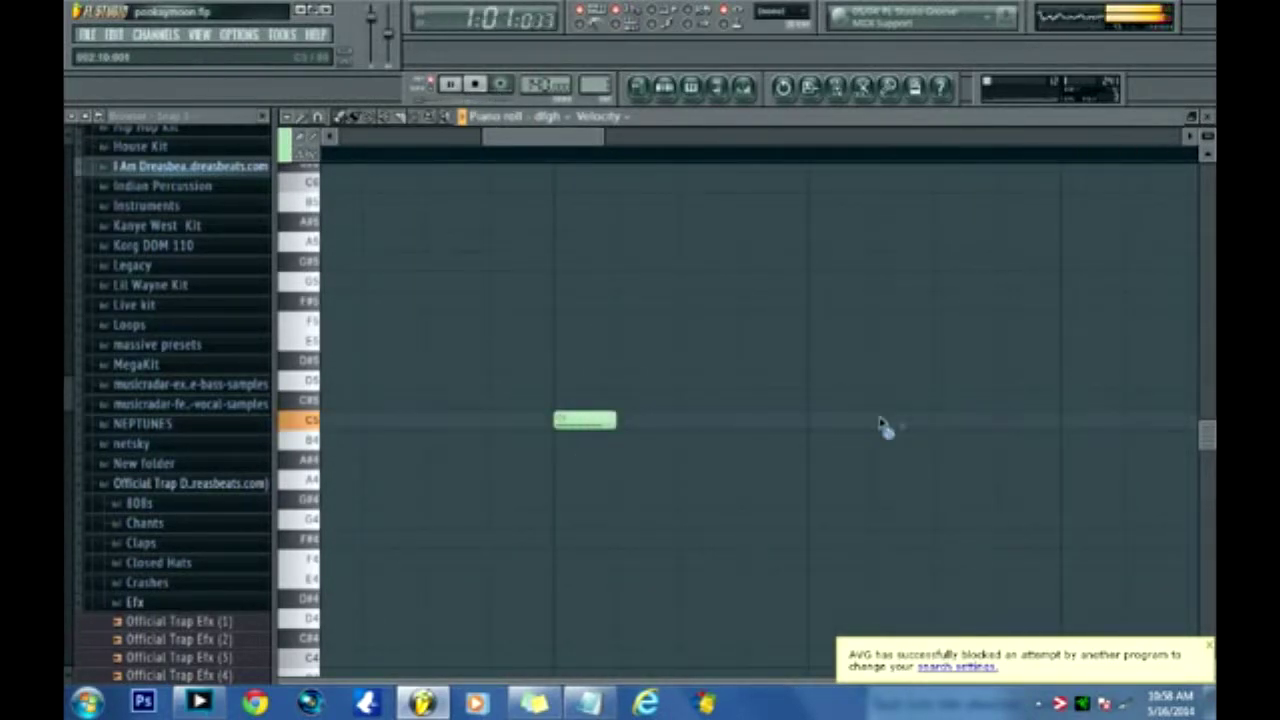
# Record a live snare rhythm on the gul channel and open its piano roll.
pyautogui.click(691, 88)
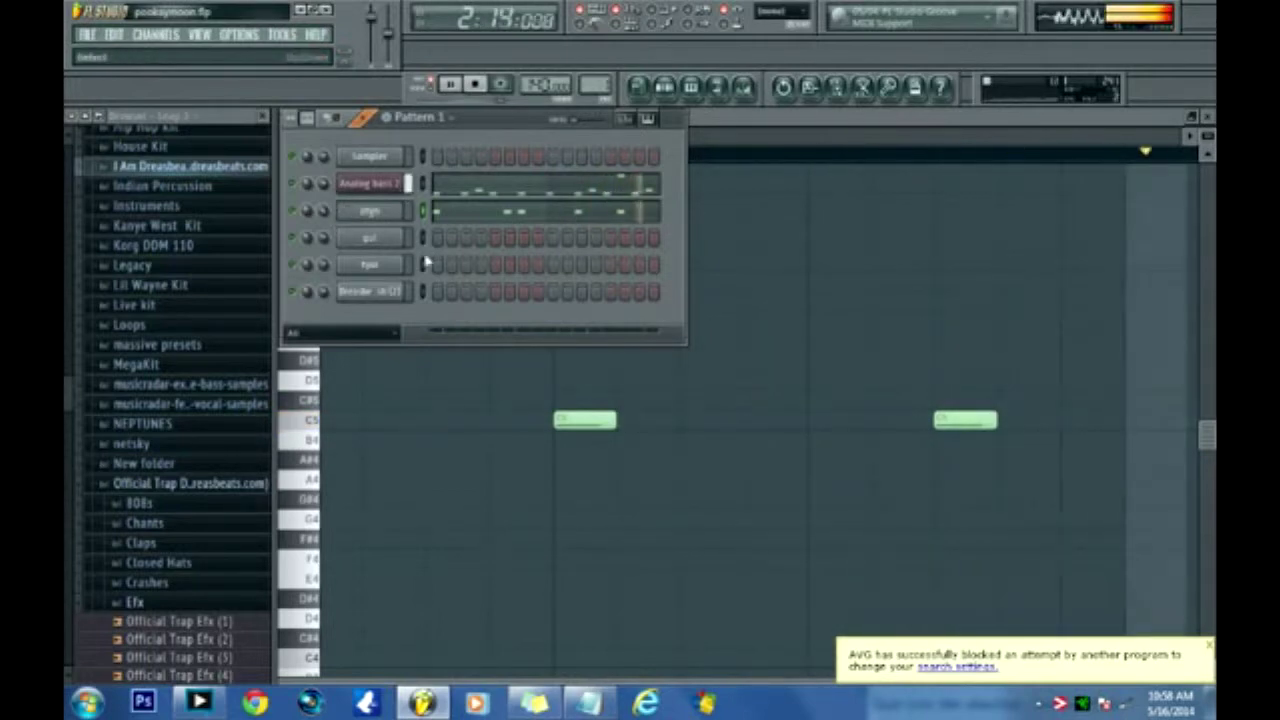
pyautogui.click(373, 239)
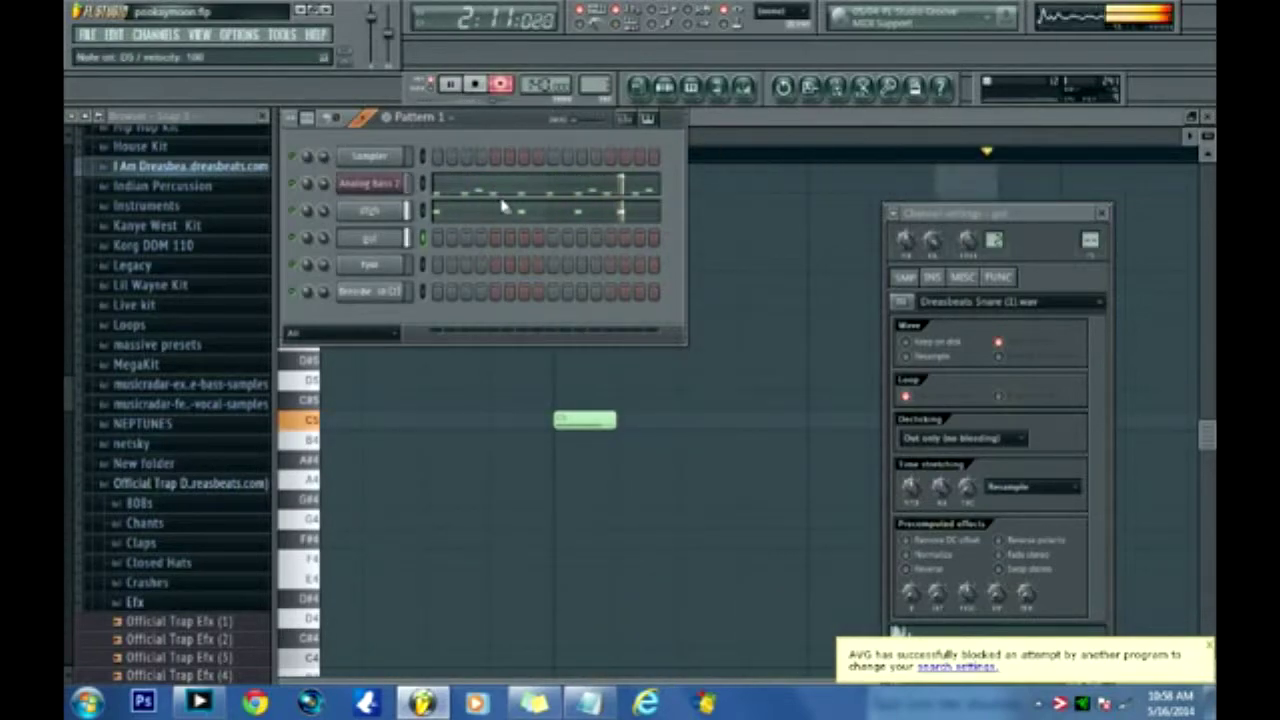
pyautogui.click(559, 244)
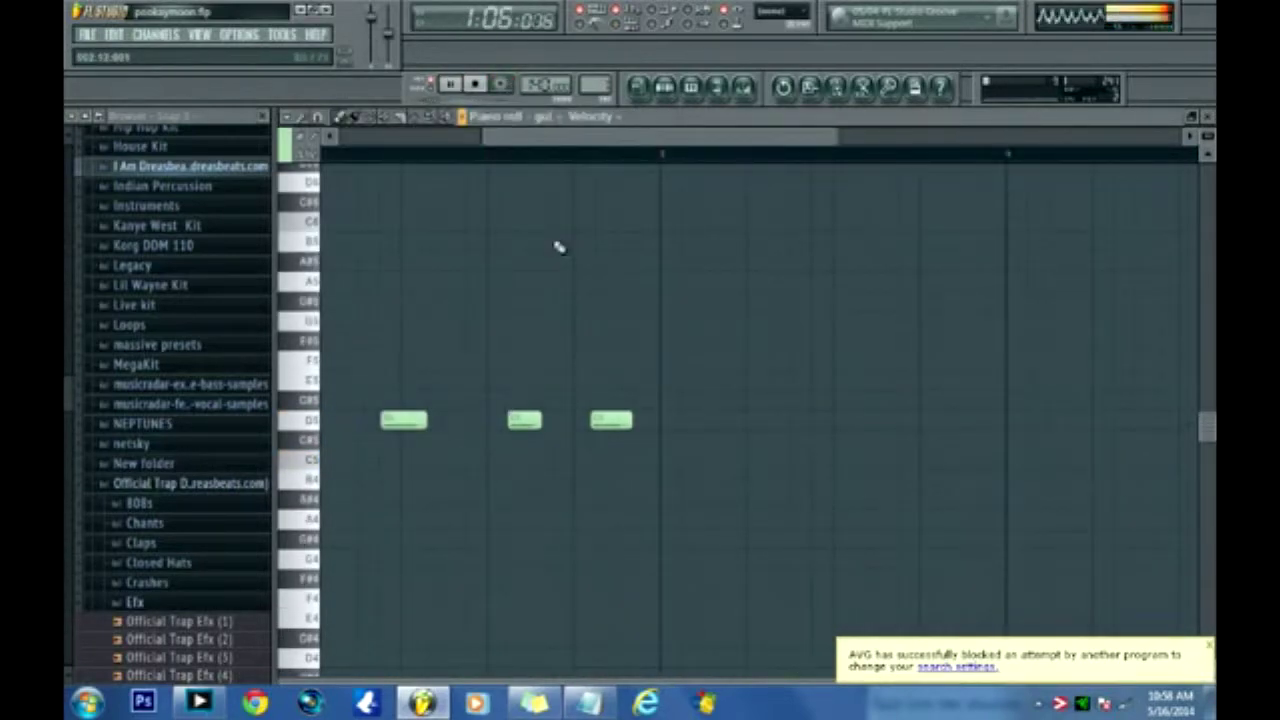
# Replace the recorded snare notes with one-step D5 notes at steps 5 and 13 of both bars.
pyautogui.rightClick(398, 420)
pyautogui.click(408, 418)
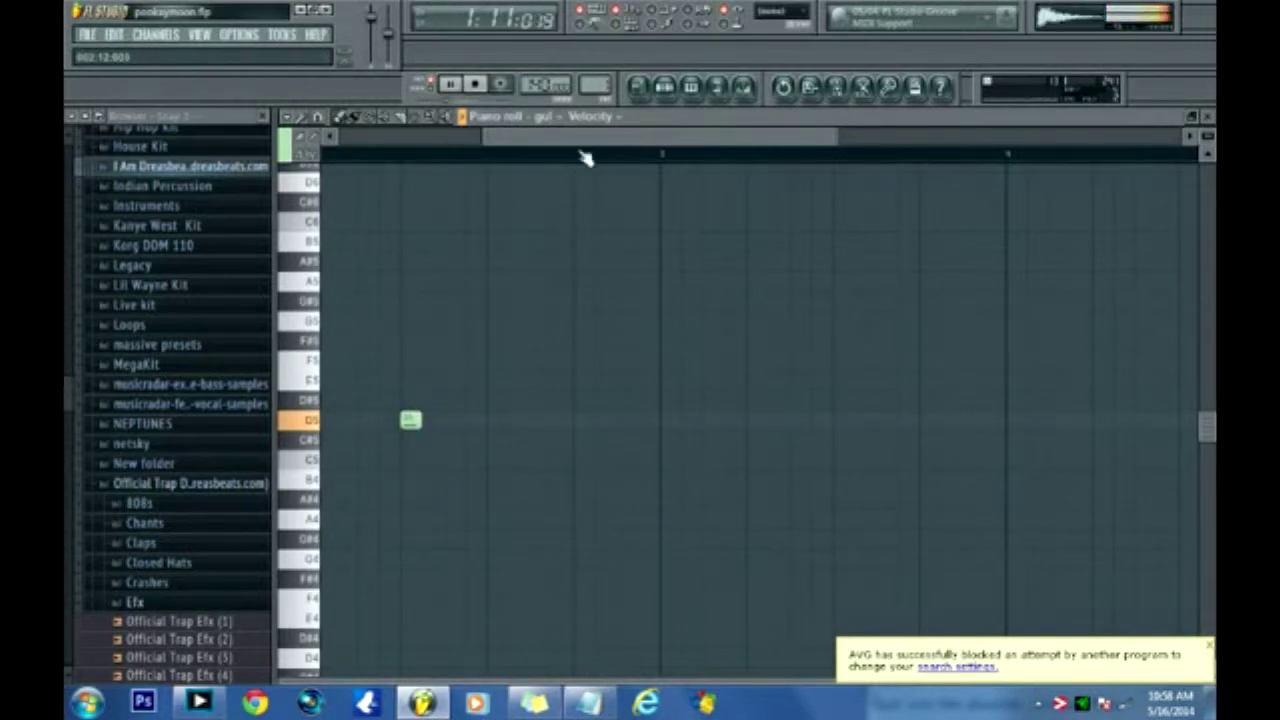
pyautogui.click(590, 420)
pyautogui.moveTo(520, 137); pyautogui.dragTo(591, 146)
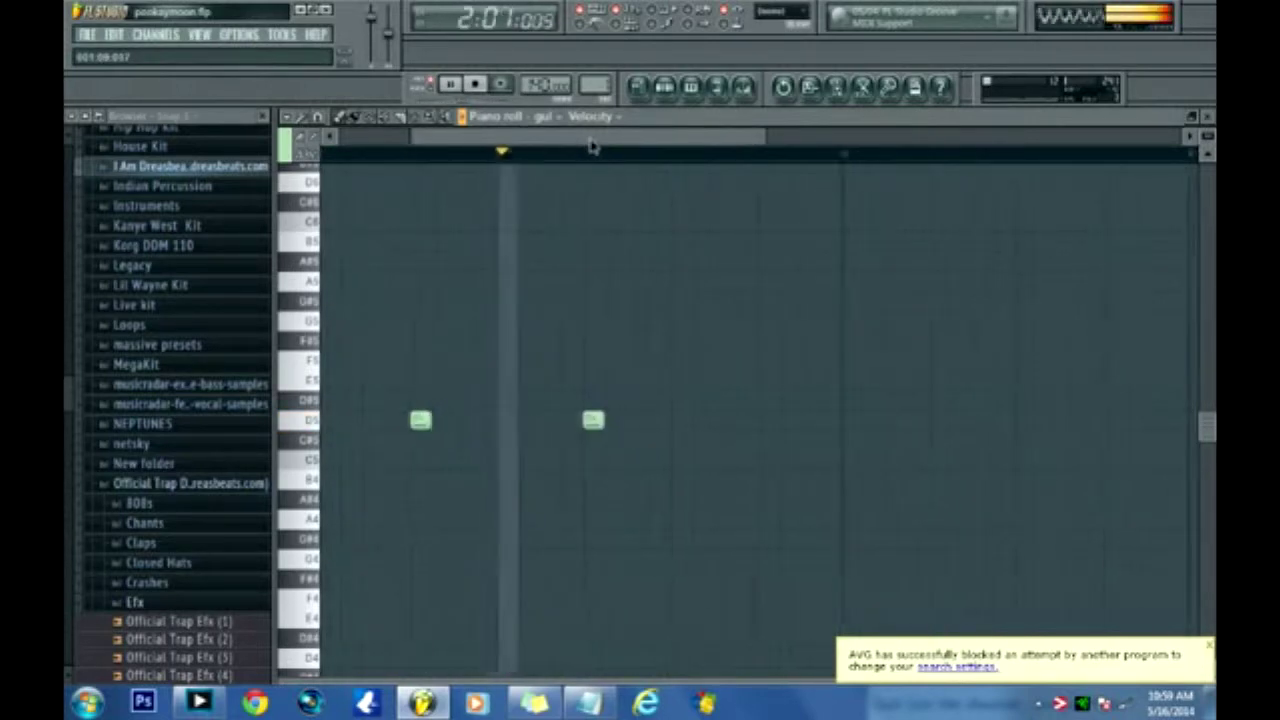
pyautogui.click(628, 421)
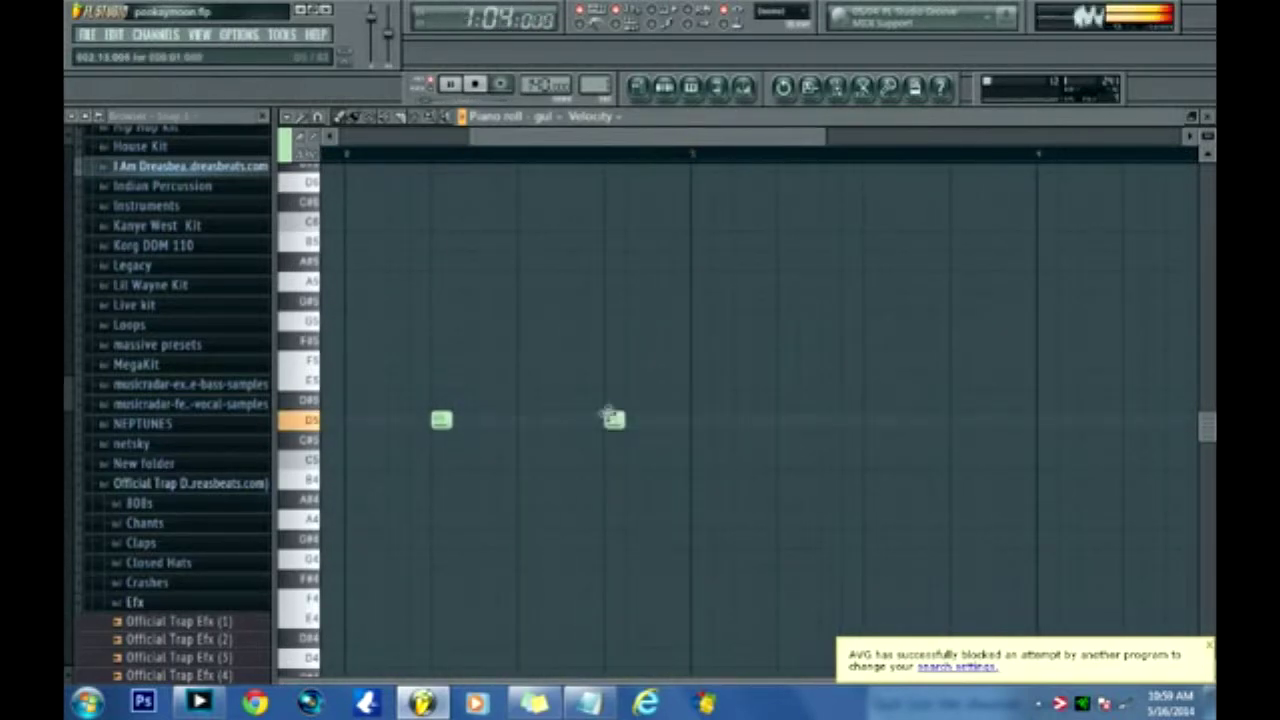
# In the dfgh kick's piano roll, add a C5 note at the start of bar 2 and delete the one at step 5.
pyautogui.click(665, 87)
pyautogui.click(554, 218)
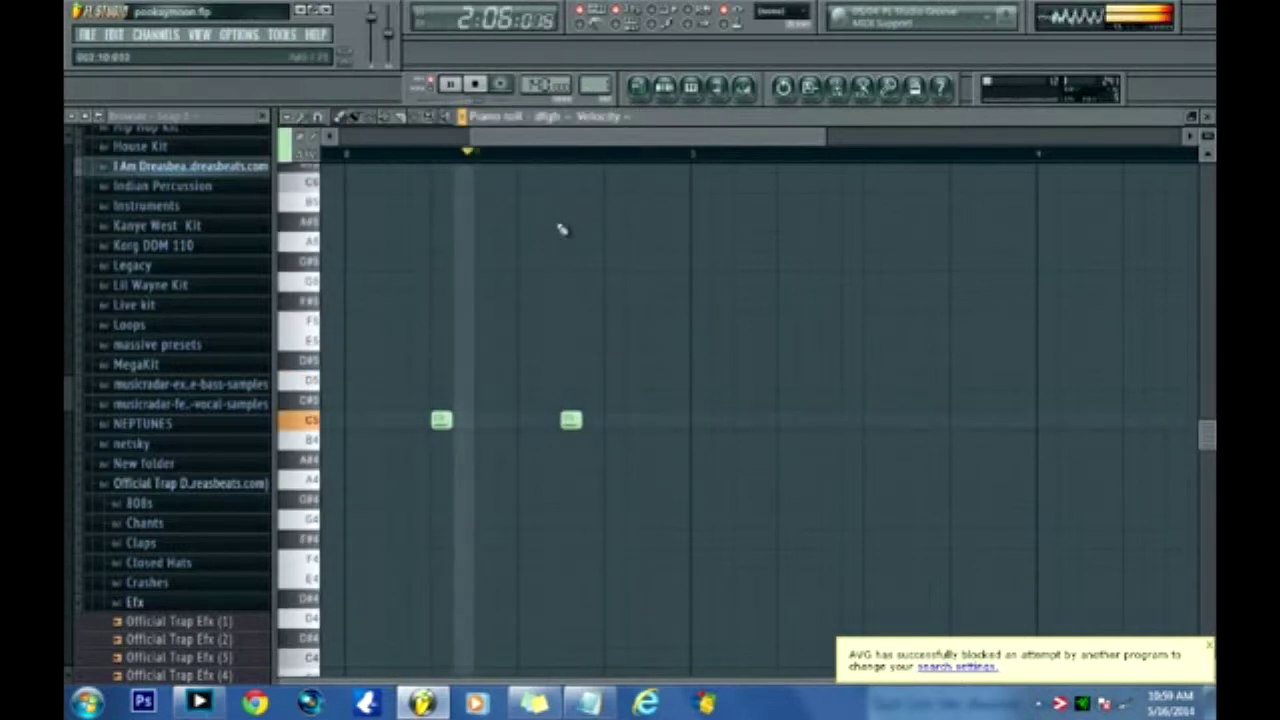
pyautogui.click(676, 421)
pyautogui.rightClick(764, 420)
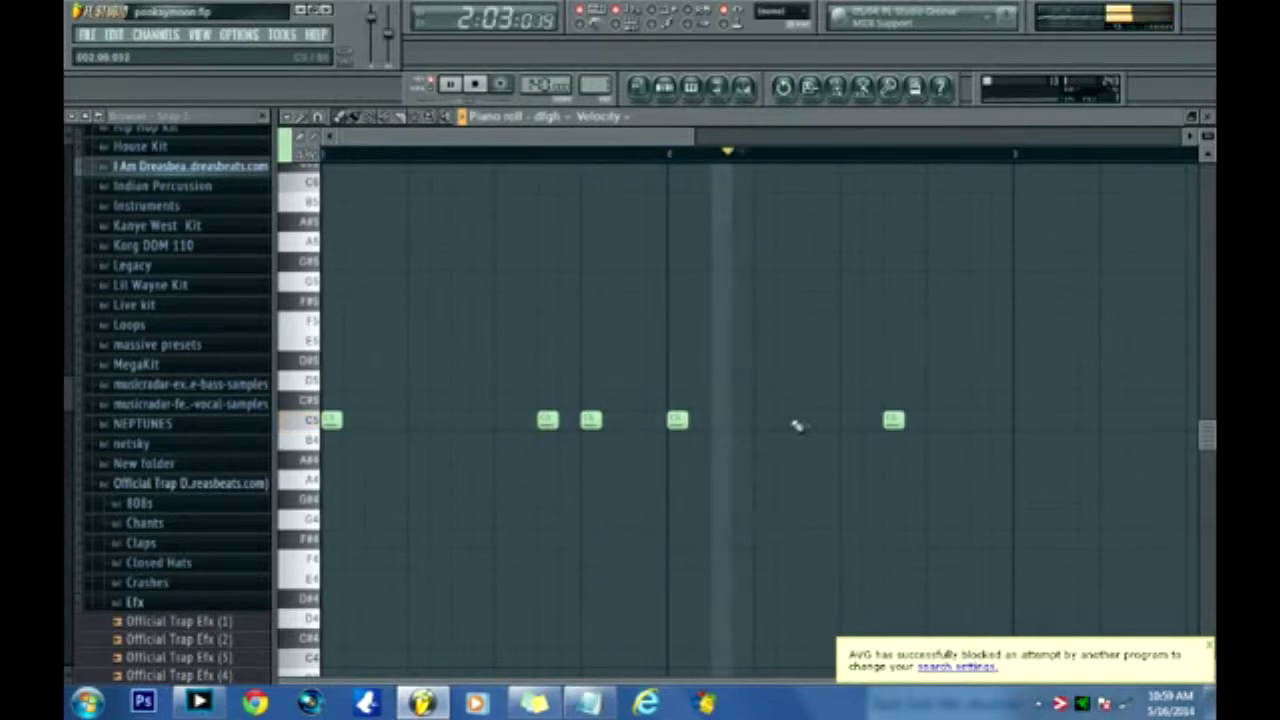
# Try a C5 kick note at step 15 of bar 2 during playback and delete it.
pyautogui.click(978, 421)
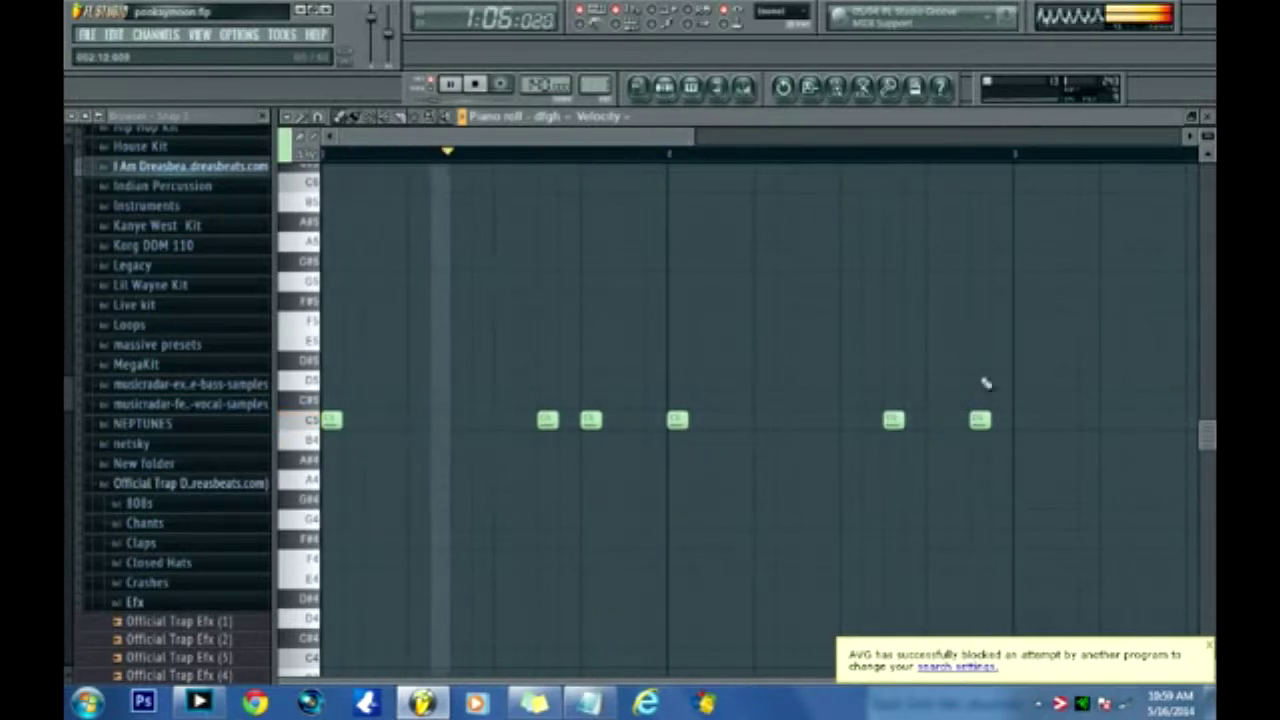
pyautogui.rightClick(975, 422)
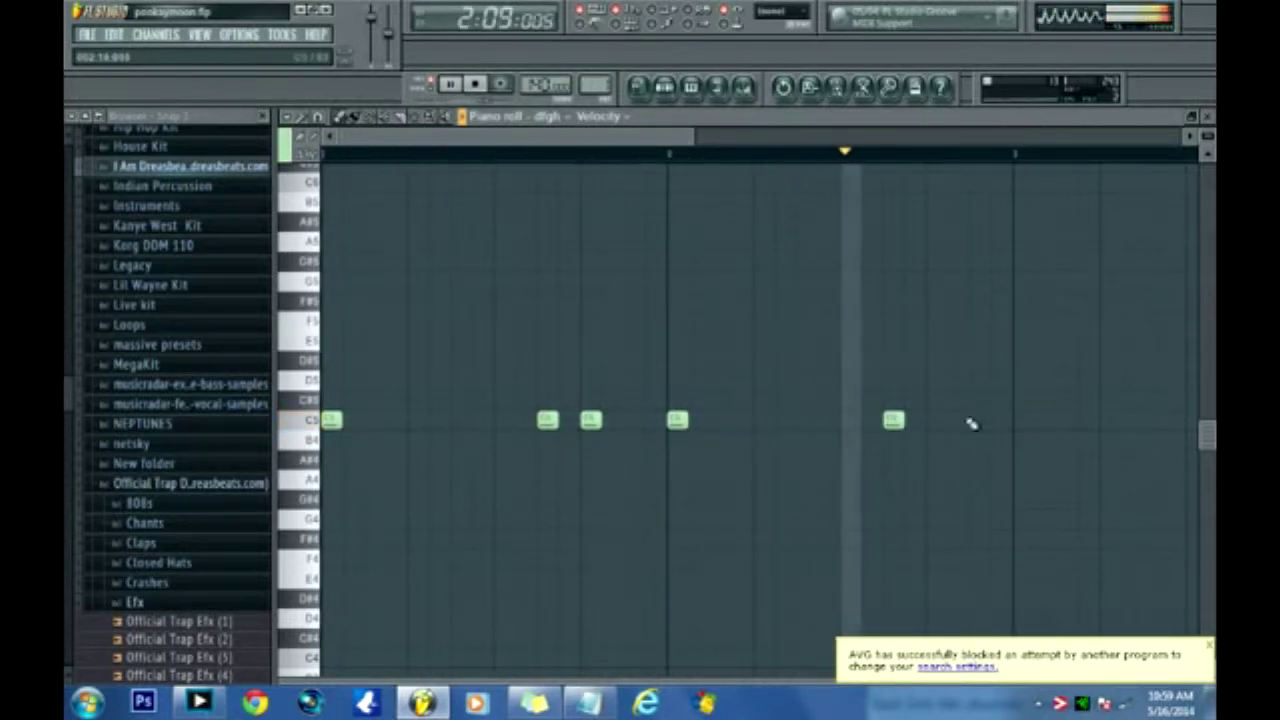
# Add a D5 note at the start of the closed hat channel's piano roll and stretch it to two bars.
pyautogui.click(666, 89)
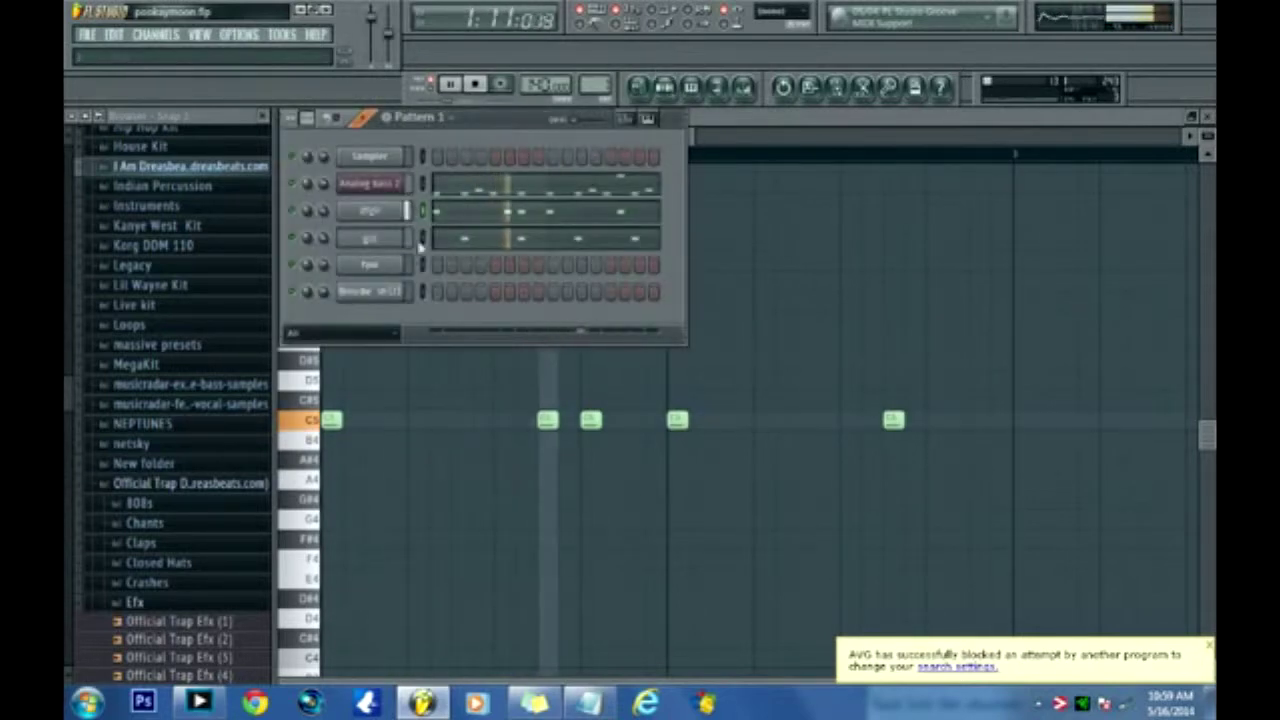
pyautogui.click(382, 265)
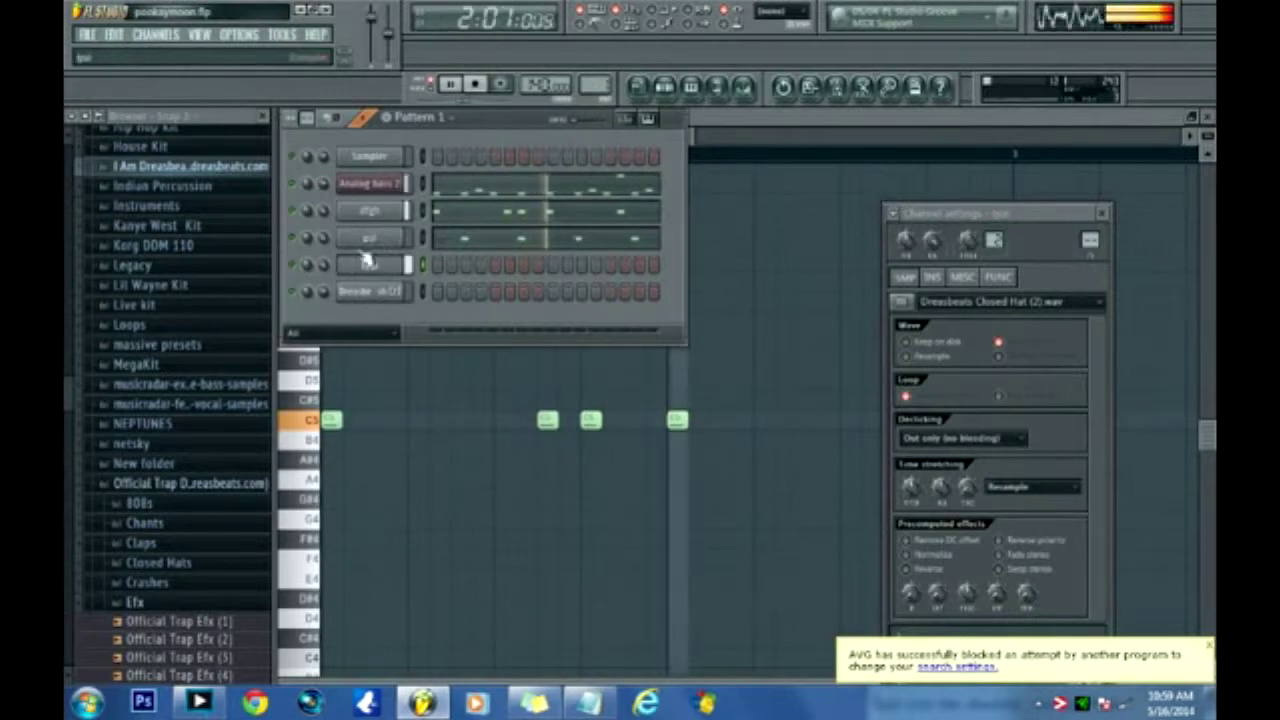
pyautogui.rightClick(408, 266)
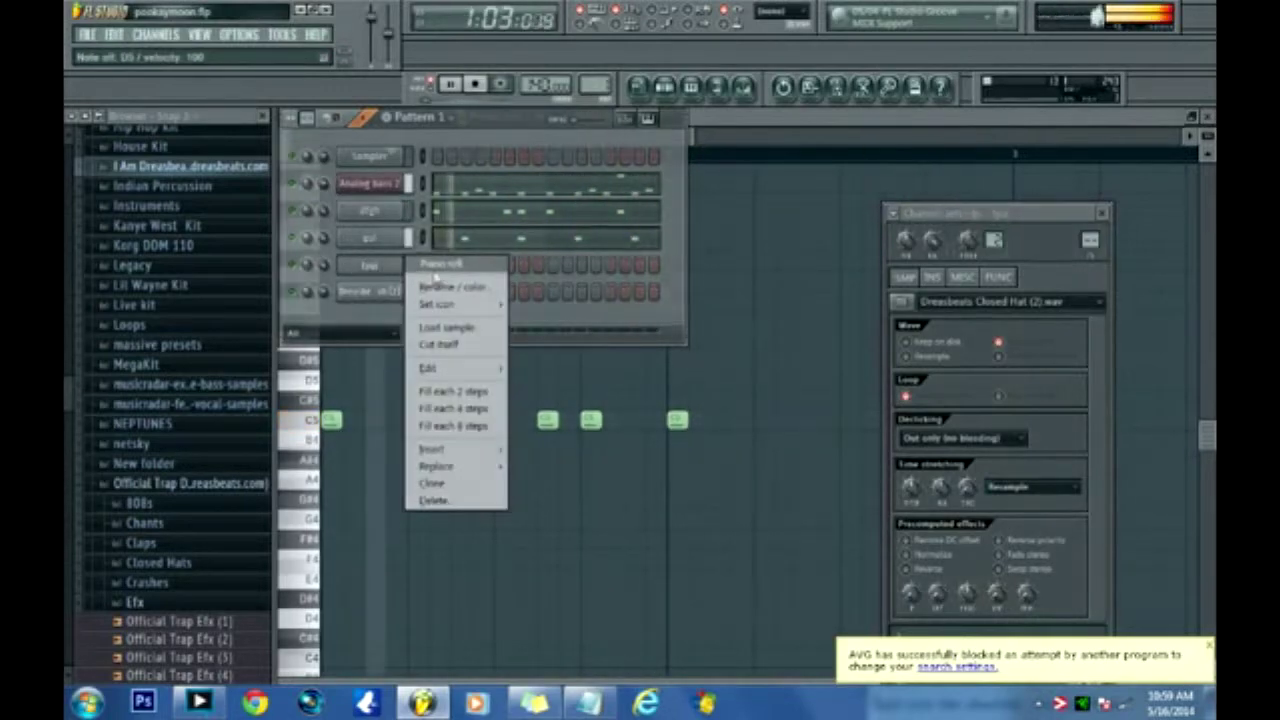
pyautogui.click(436, 266)
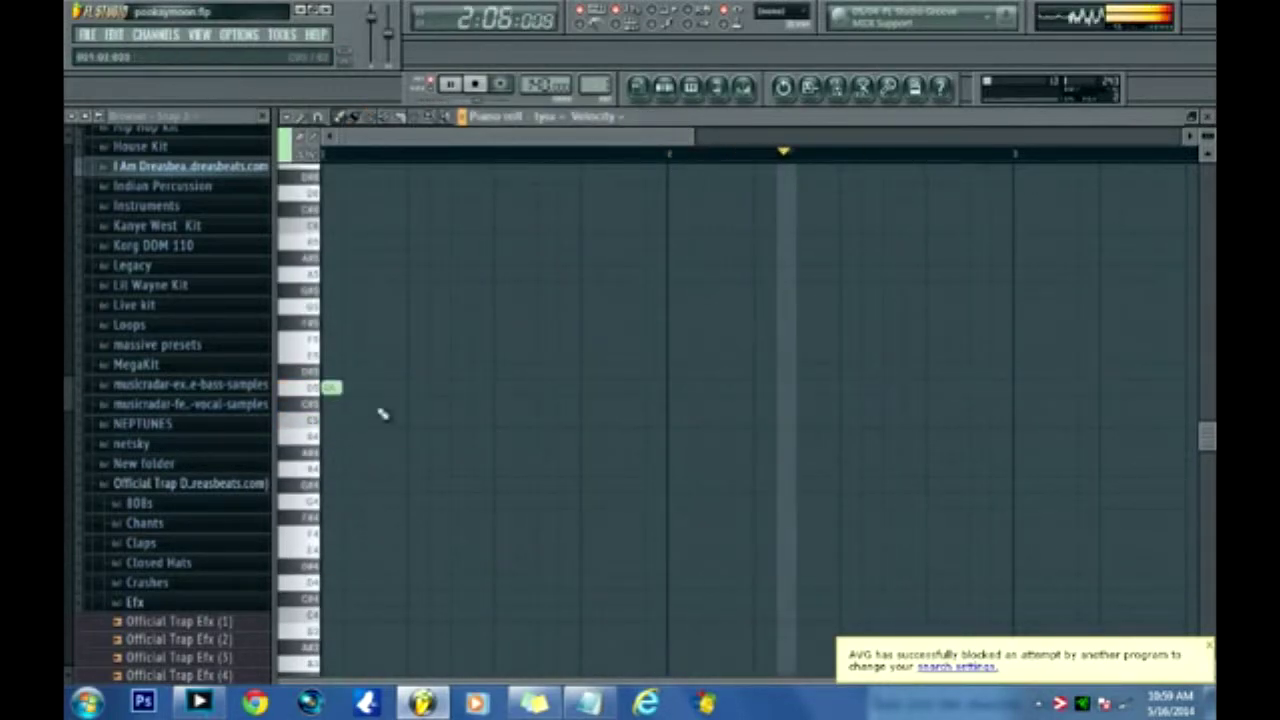
pyautogui.moveTo(340, 388); pyautogui.dragTo(1011, 374)
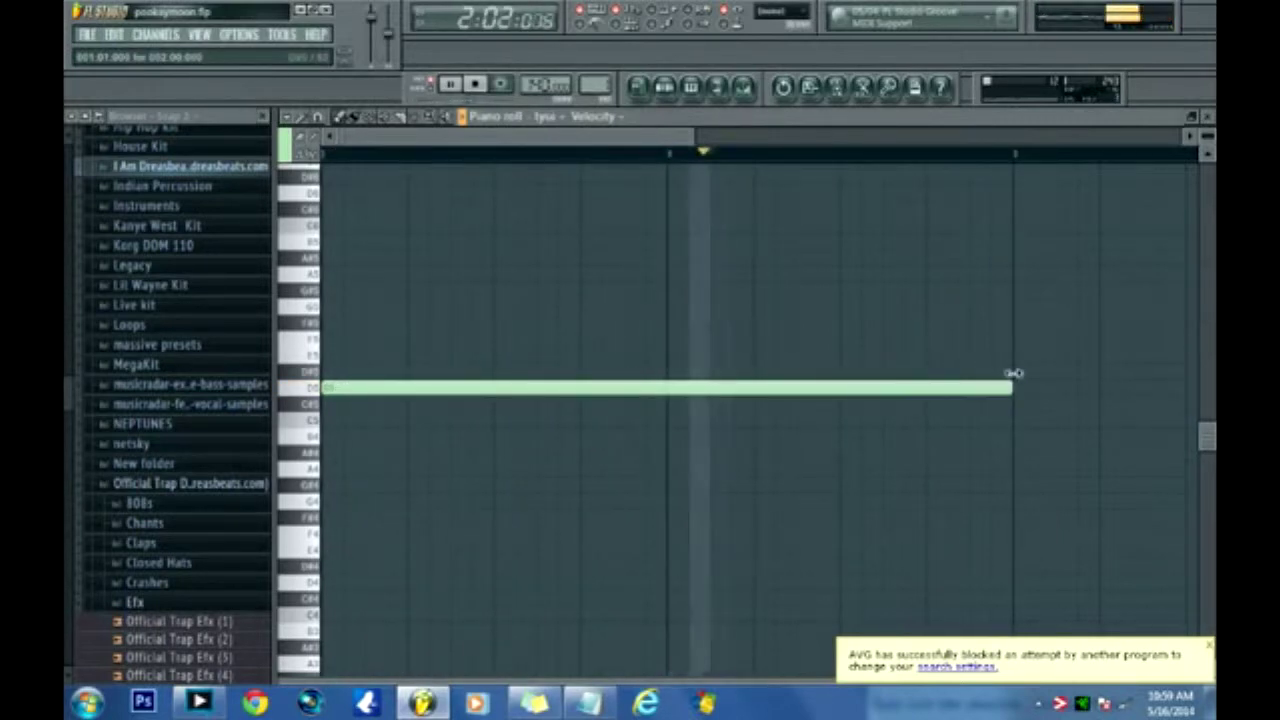
pyautogui.click(289, 117)
pyautogui.moveTo(370, 175)
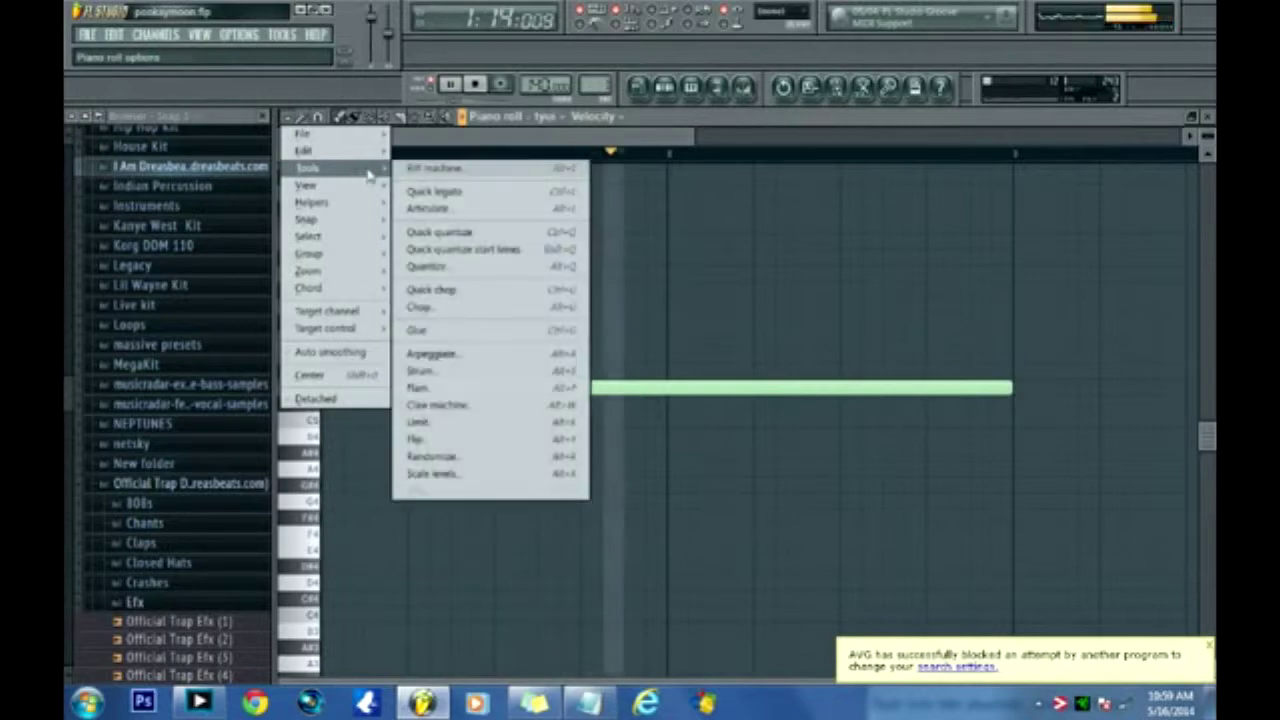
pyautogui.click(491, 267)
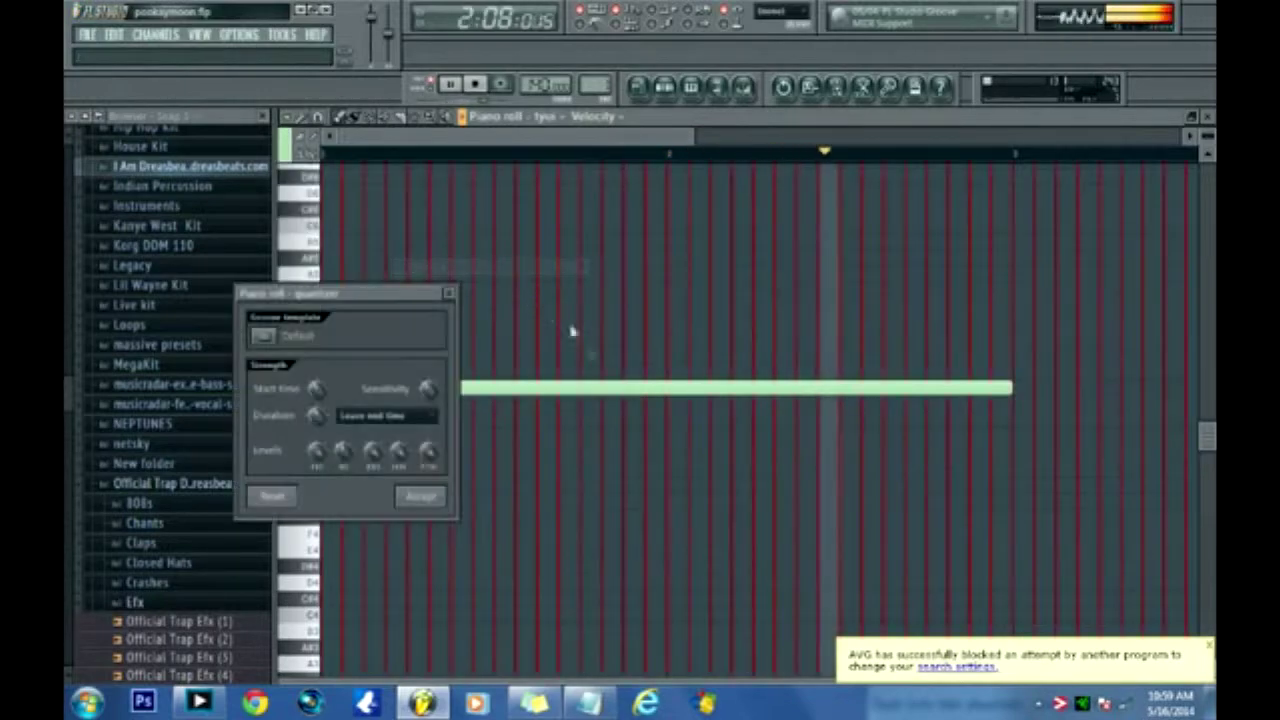
pyautogui.click(450, 294)
# Chop the closed hat channel's two-bar D5 note into two-step notes with the piano roll's Chopper tool.
pyautogui.click(289, 117)
pyautogui.moveTo(330, 168)
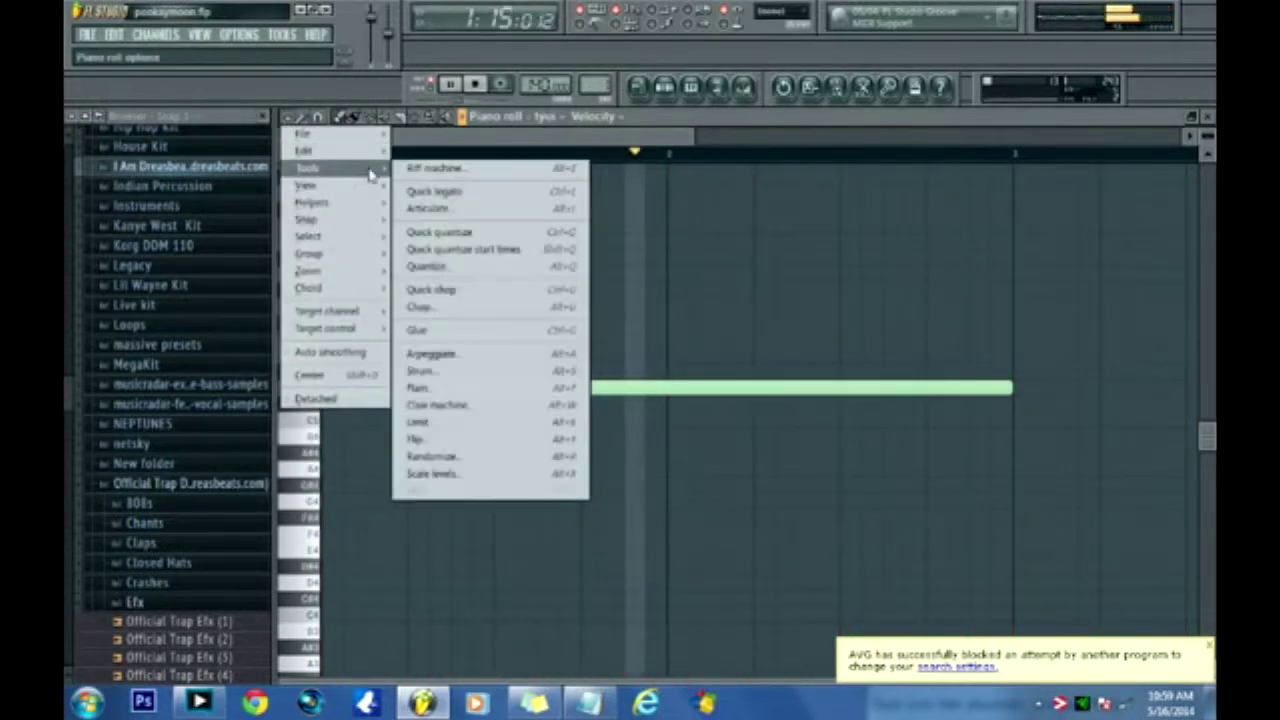
pyautogui.click(459, 308)
pyautogui.moveTo(834, 530)
pyautogui.mouseDown()
pyautogui.moveTo(834, 575)
pyautogui.moveTo(834, 500)
pyautogui.moveTo(834, 550)
pyautogui.moveTo(834, 525)
pyautogui.mouseUp()
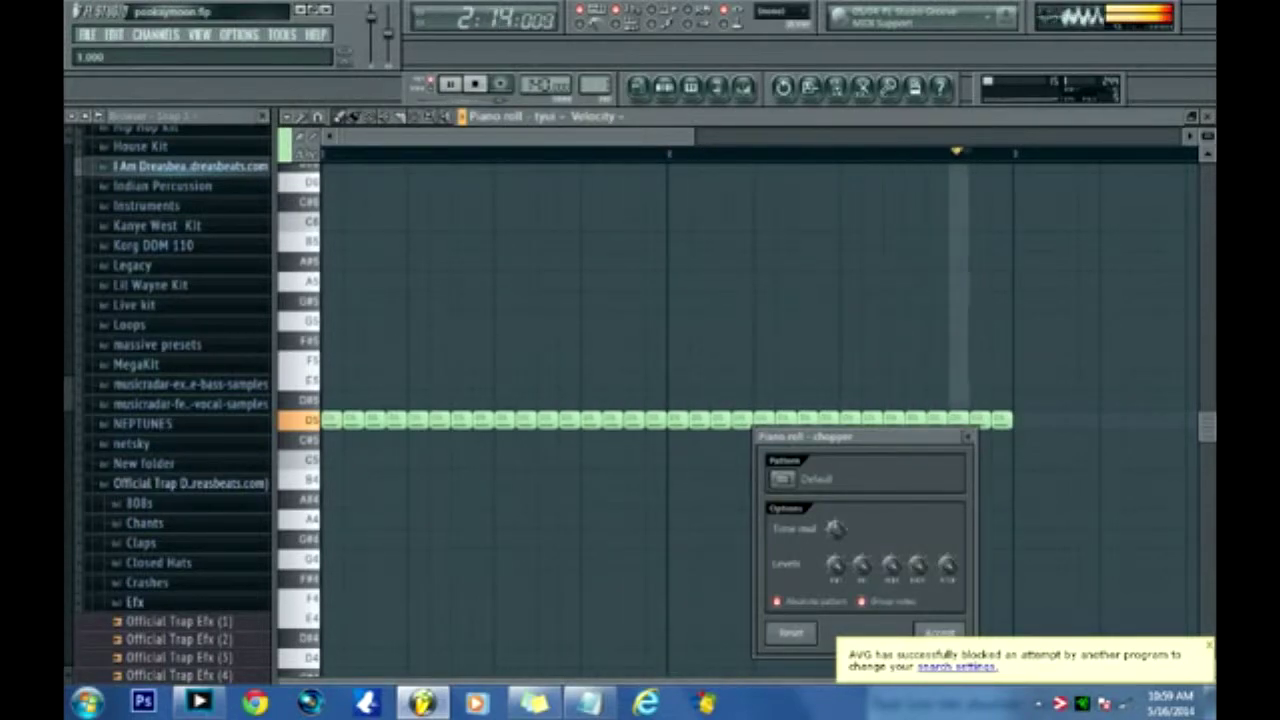
pyautogui.moveTo(834, 525)
pyautogui.mouseDown()
pyautogui.moveTo(834, 545)
pyautogui.moveTo(834, 512)
pyautogui.moveTo(834, 550)
pyautogui.moveTo(836, 522)
pyautogui.moveTo(836, 538)
pyautogui.mouseUp()
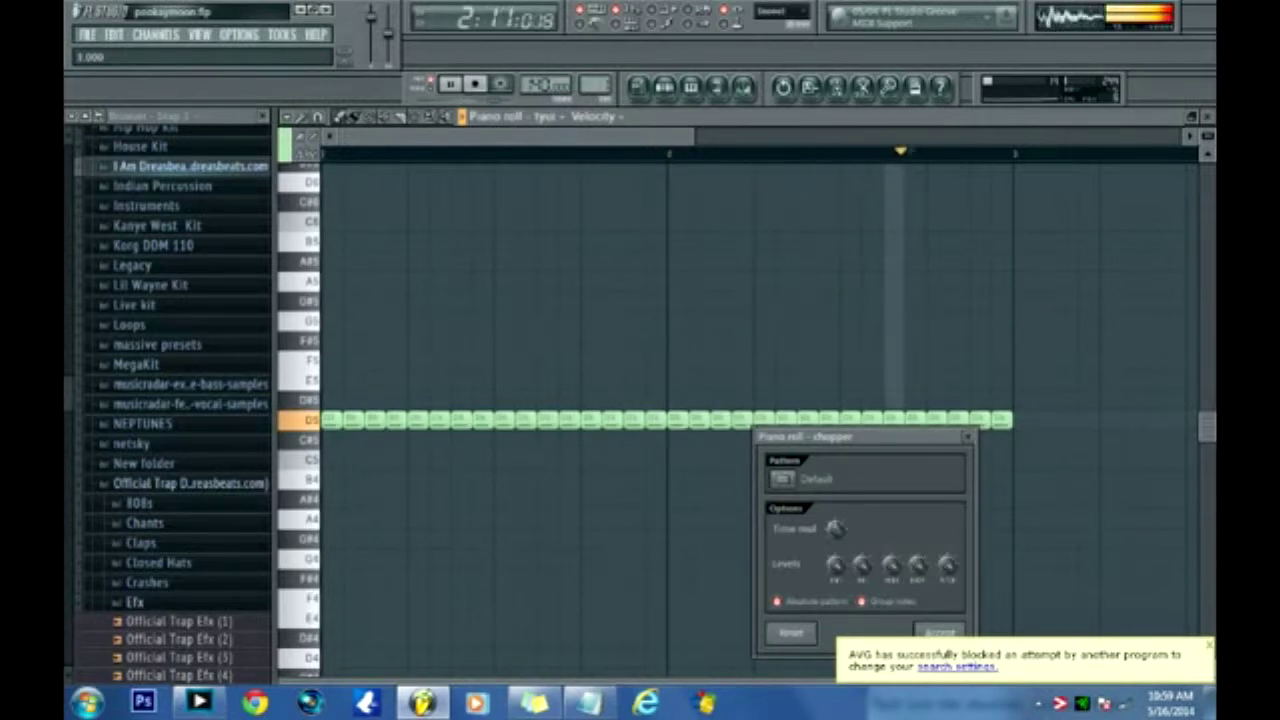
pyautogui.click(940, 632)
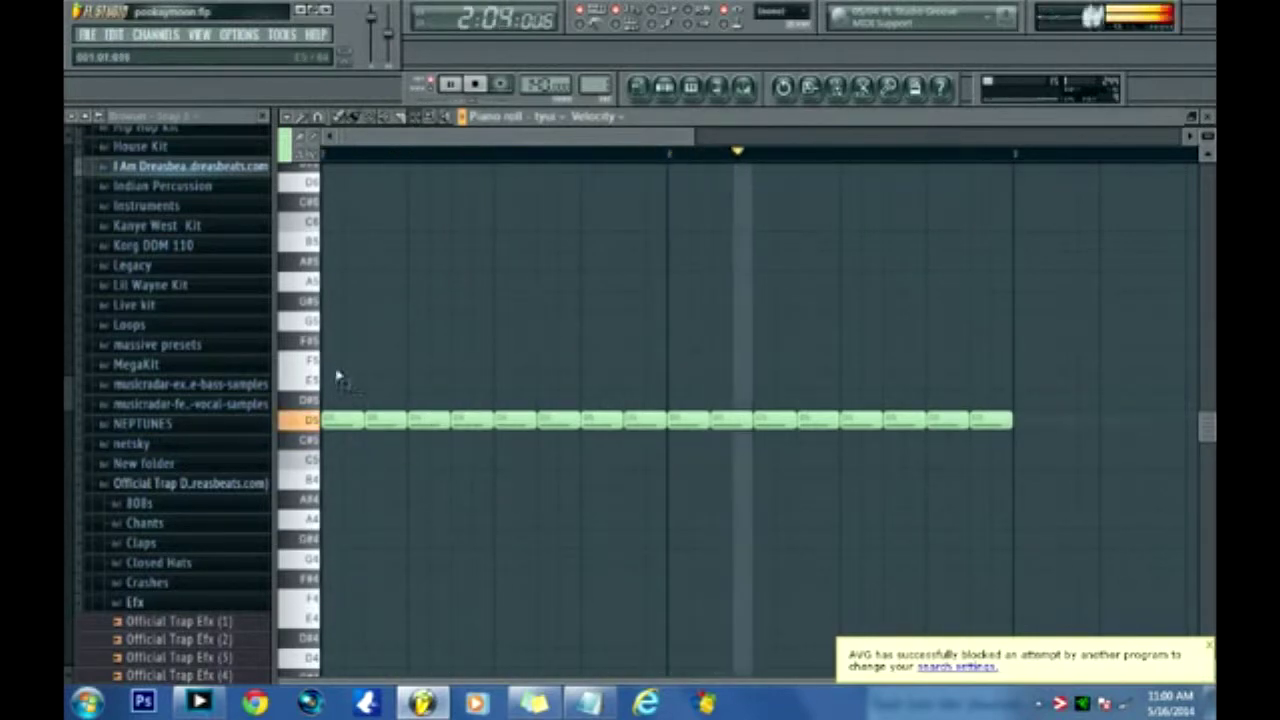
pyautogui.moveTo(340, 369); pyautogui.dragTo(390, 371)
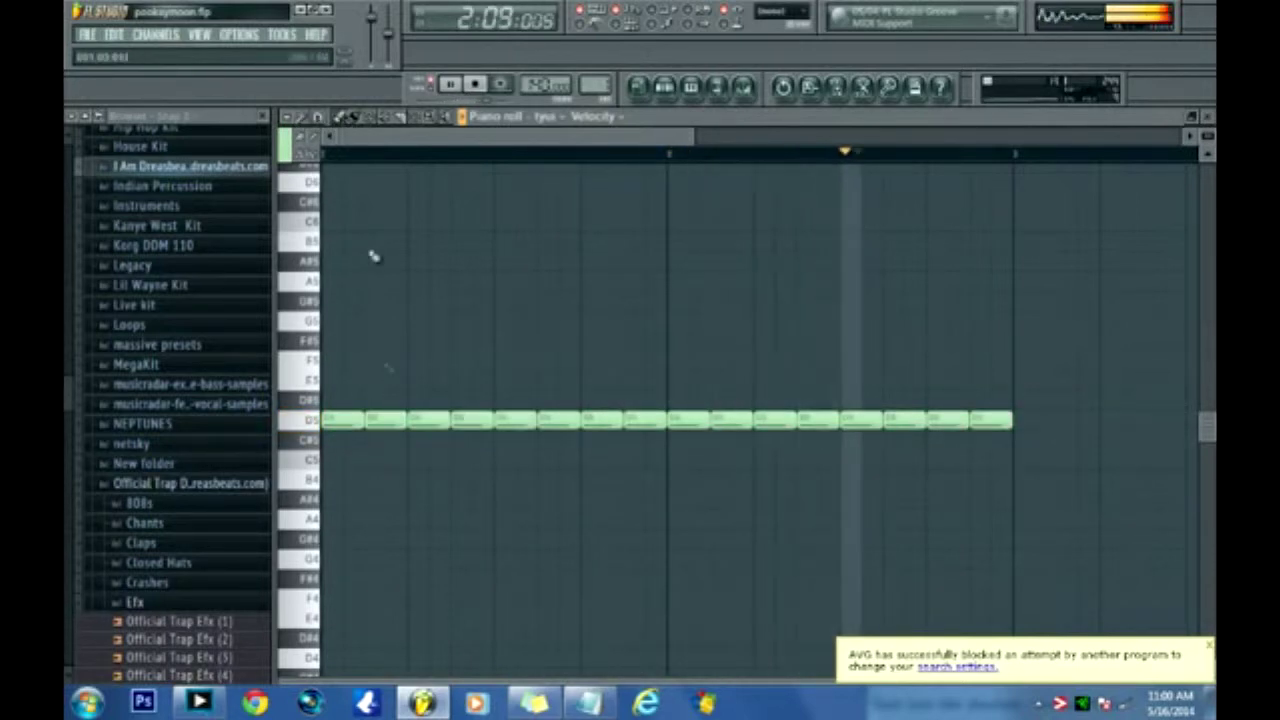
pyautogui.press('Delete')
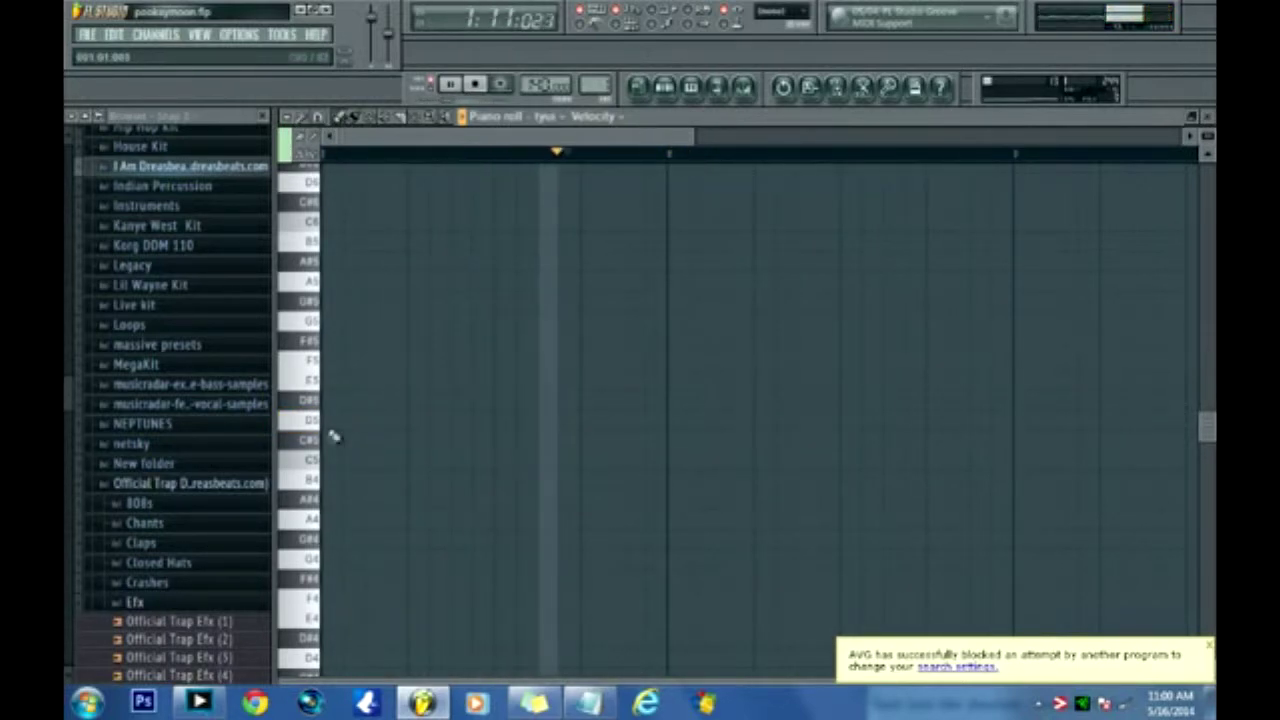
pyautogui.hotkey('ctrl', 'z')
pyautogui.click(383, 342)
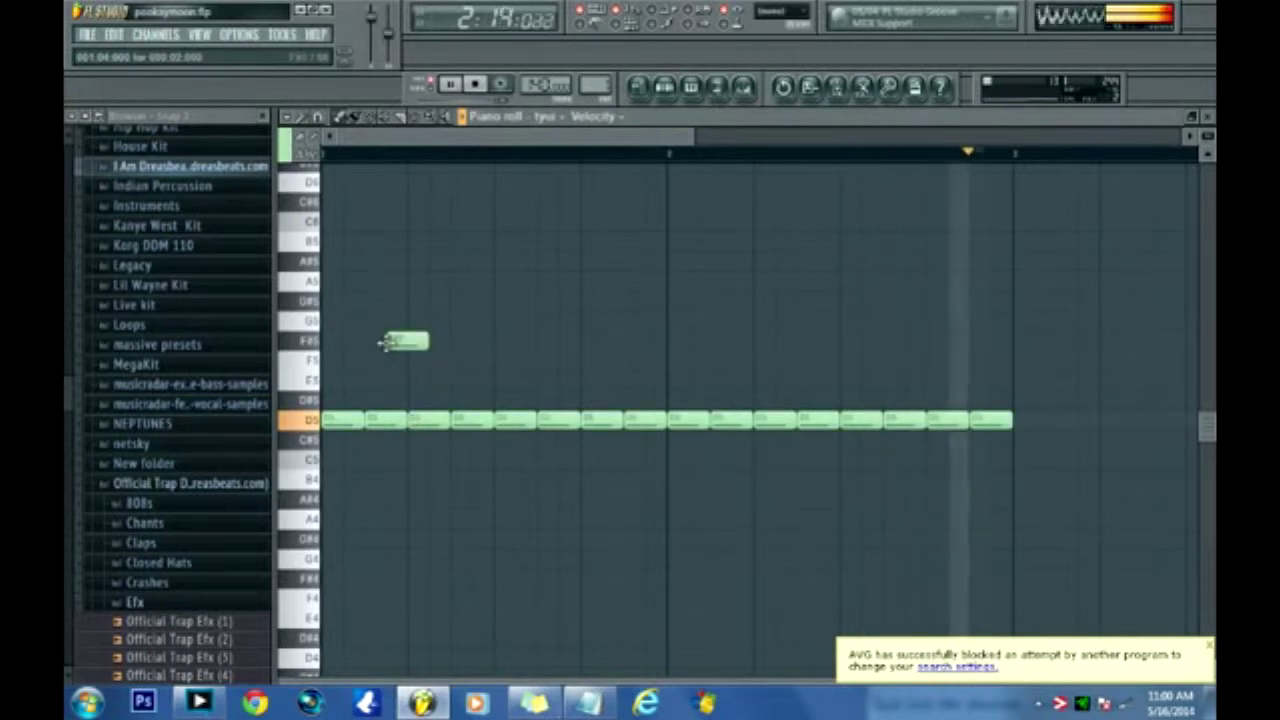
pyautogui.rightClick(390, 342)
# Add a two-step D5 note at the start of the Dreasbeats Crash (2) channel's piano roll and save the project.
pyautogui.click(668, 90)
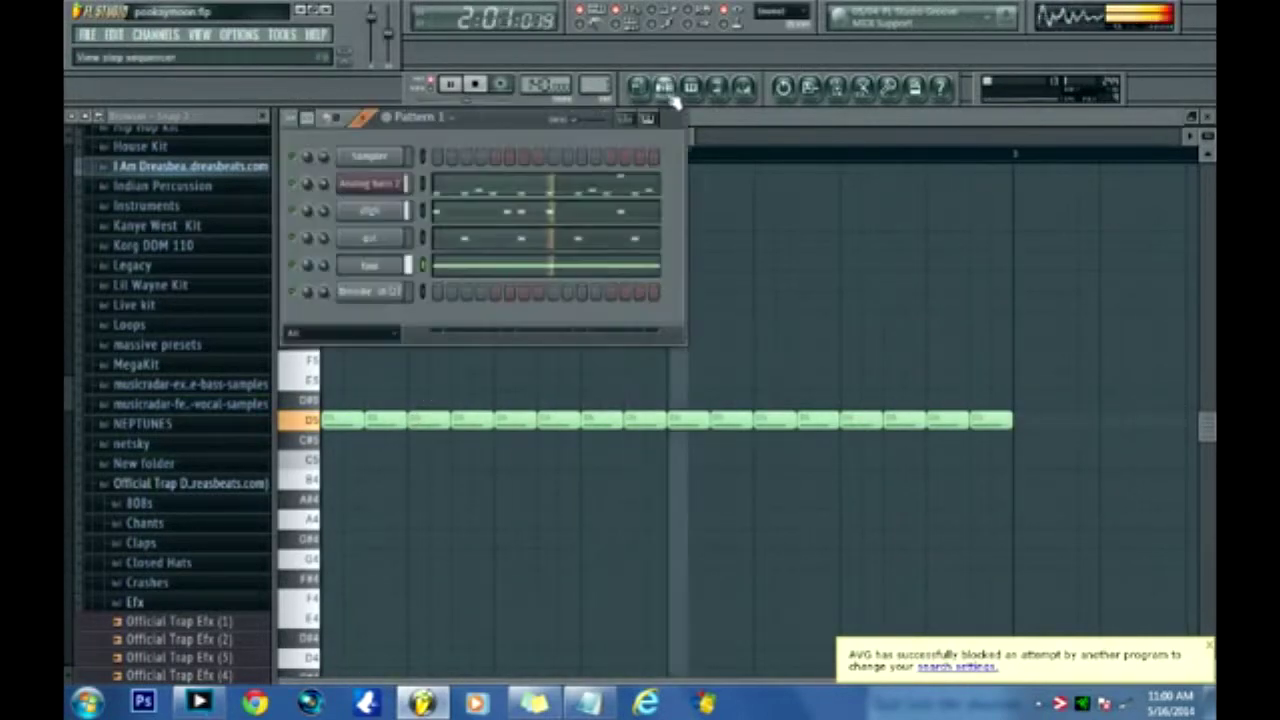
pyautogui.click(385, 292)
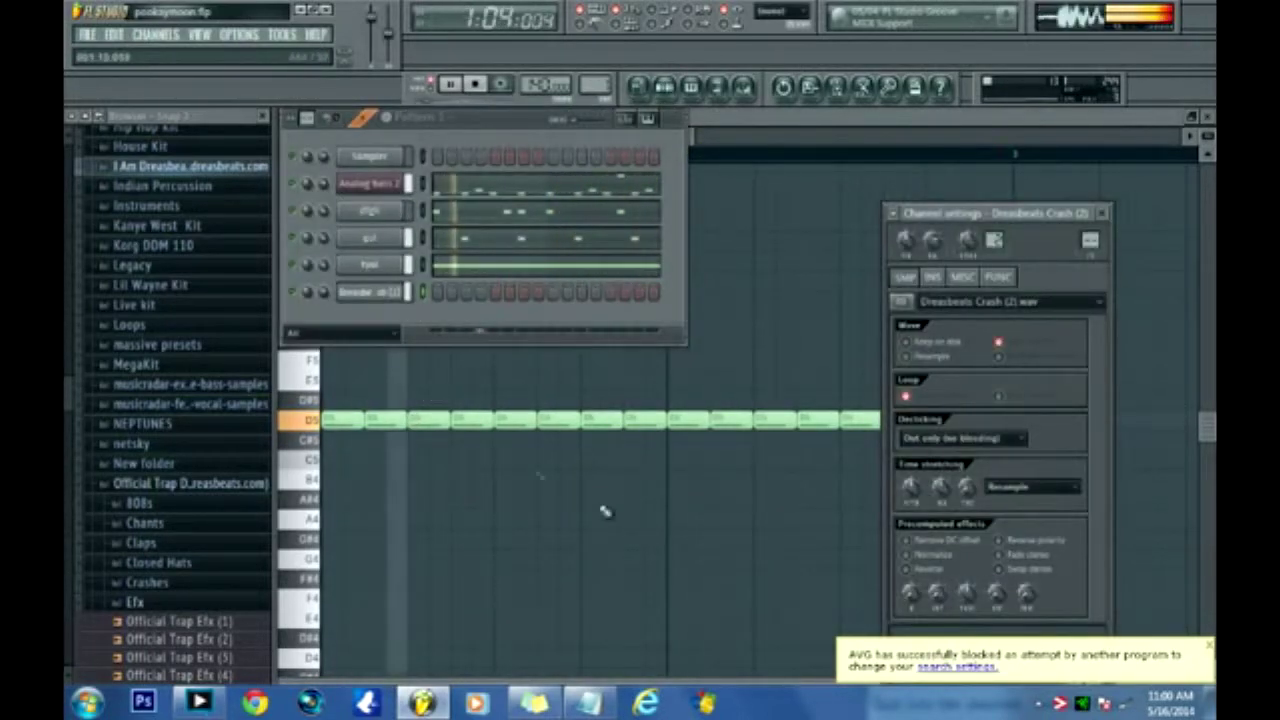
pyautogui.click(638, 88)
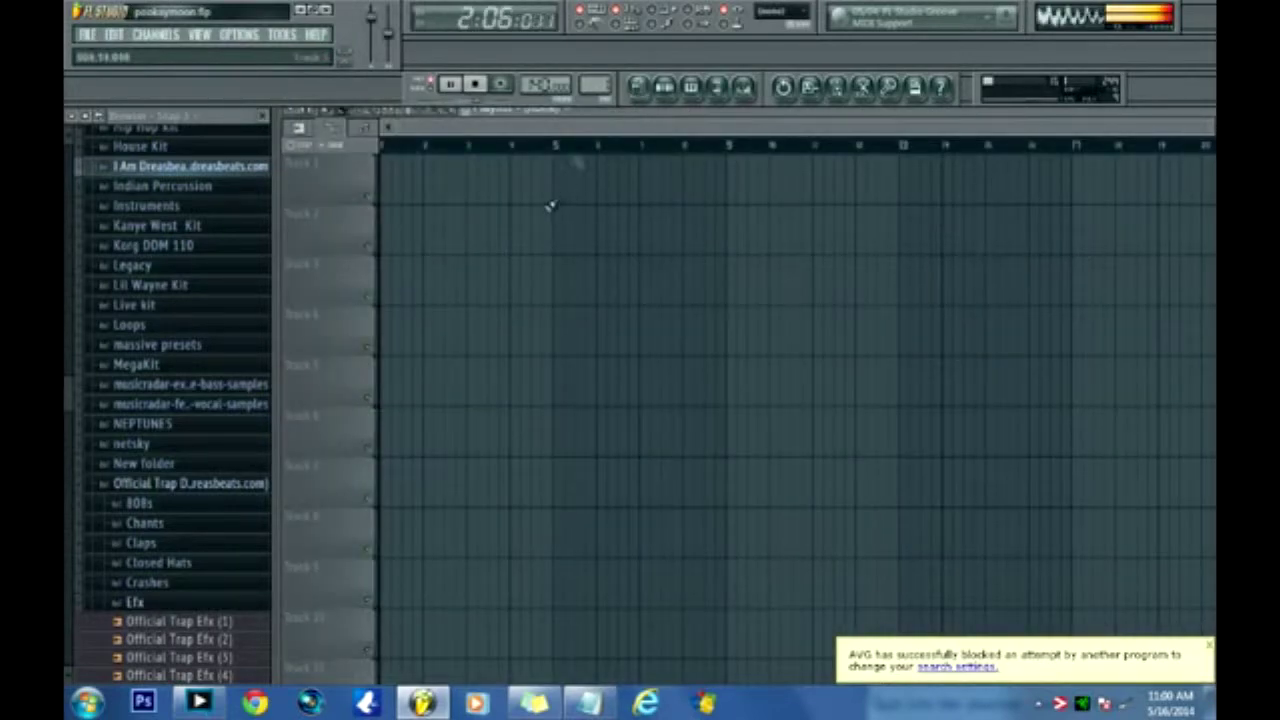
pyautogui.click(664, 88)
pyautogui.rightClick(418, 296)
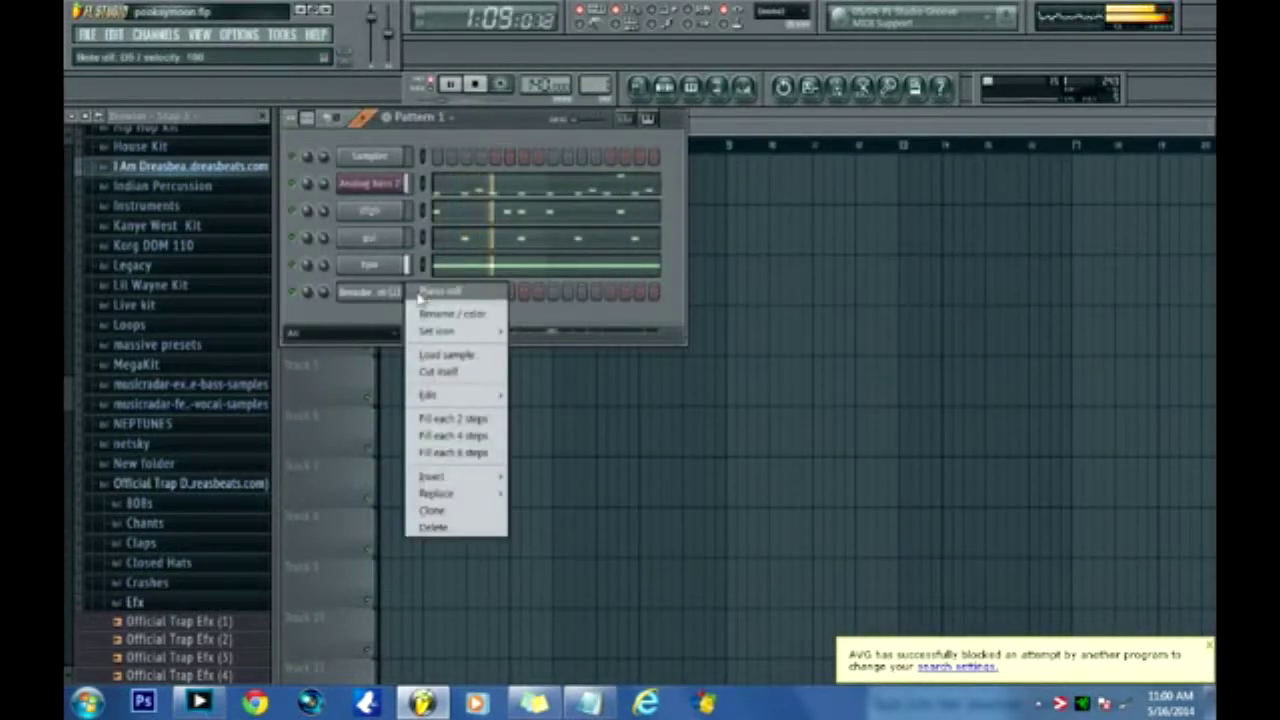
pyautogui.click(445, 310)
pyautogui.click(664, 88)
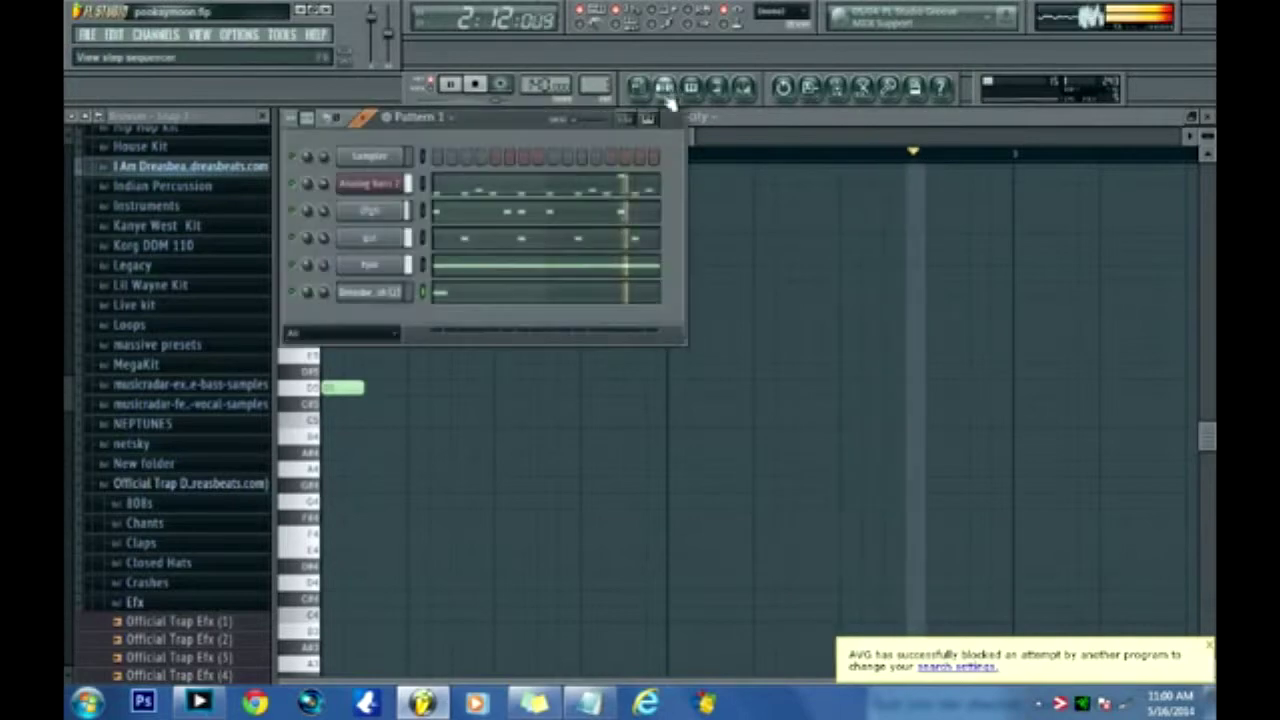
pyautogui.click(86, 34)
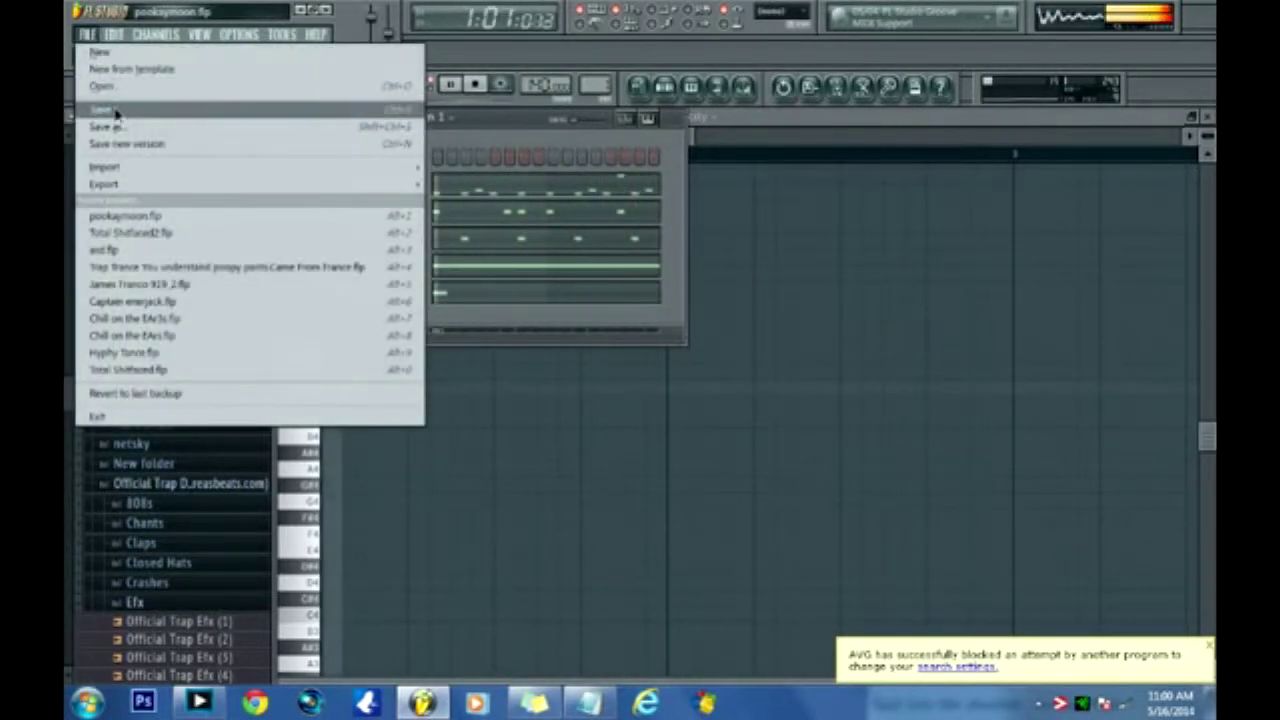
pyautogui.click(116, 111)
# Clone the Analog bass 2 channel and change the copy's Harmor preset to Crystal after trying Christmas bells.
pyautogui.rightClick(408, 185)
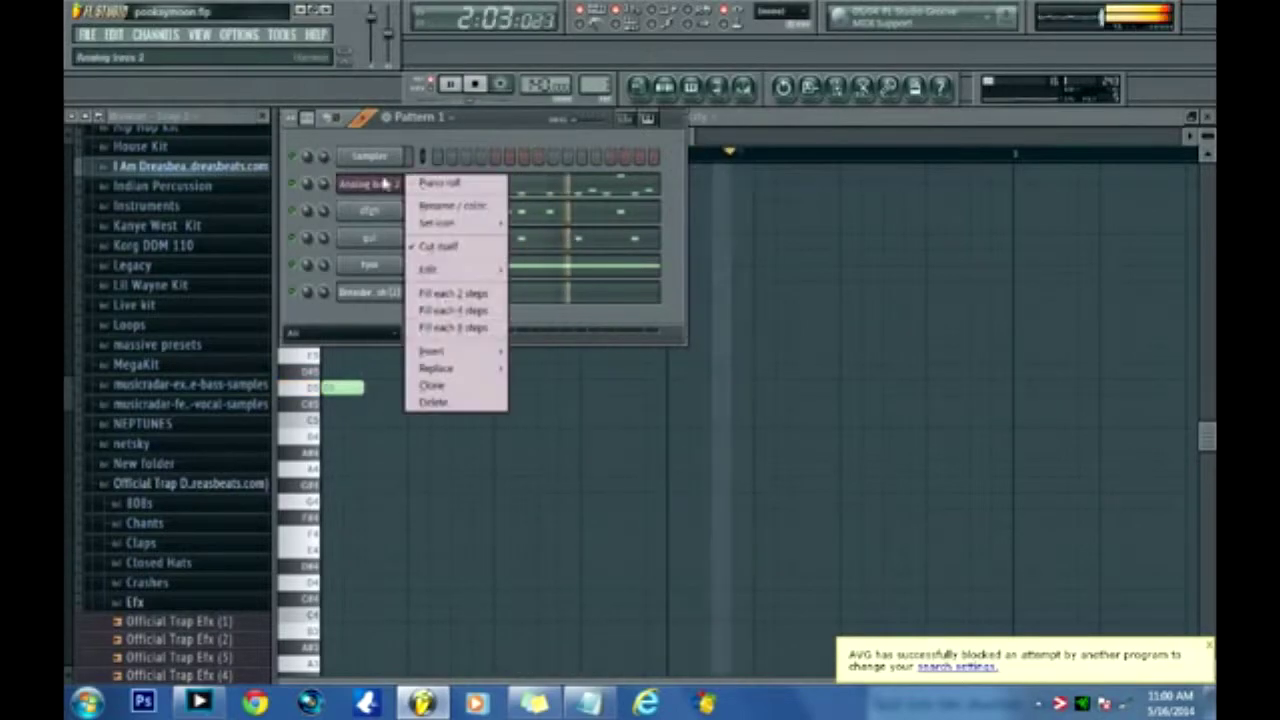
pyautogui.click(440, 390)
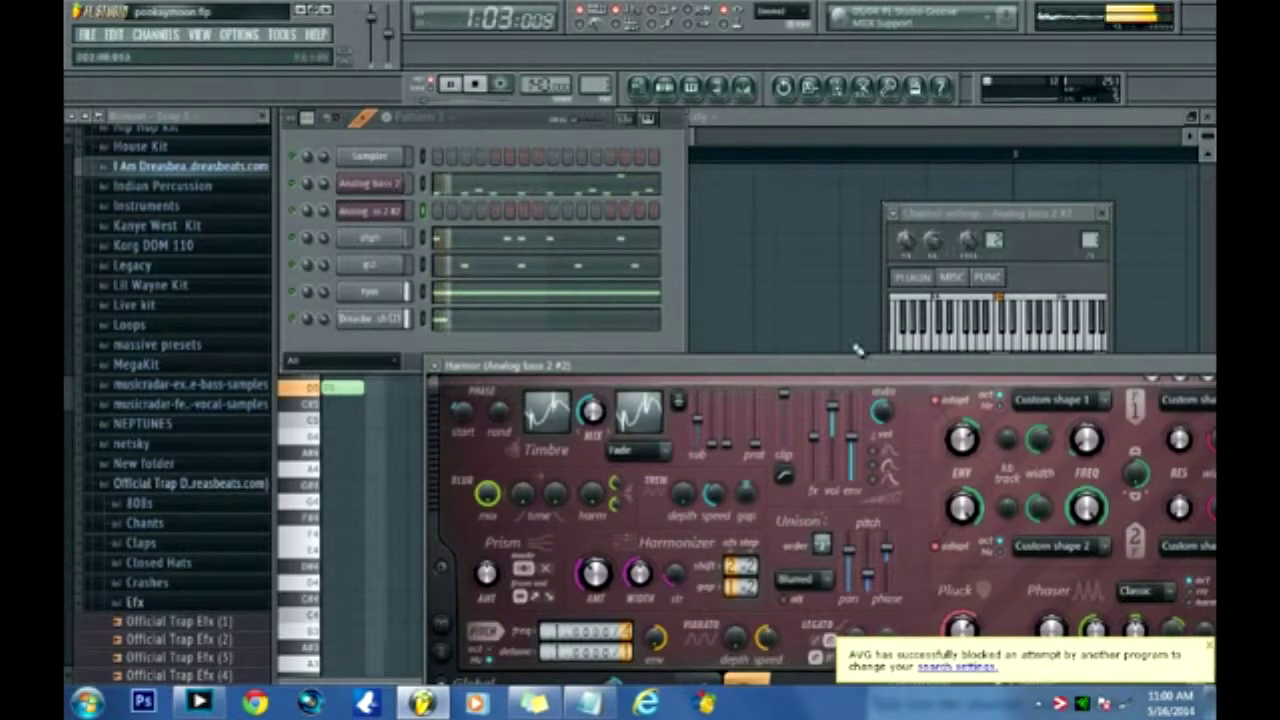
pyautogui.moveTo(858, 352); pyautogui.dragTo(514, 329)
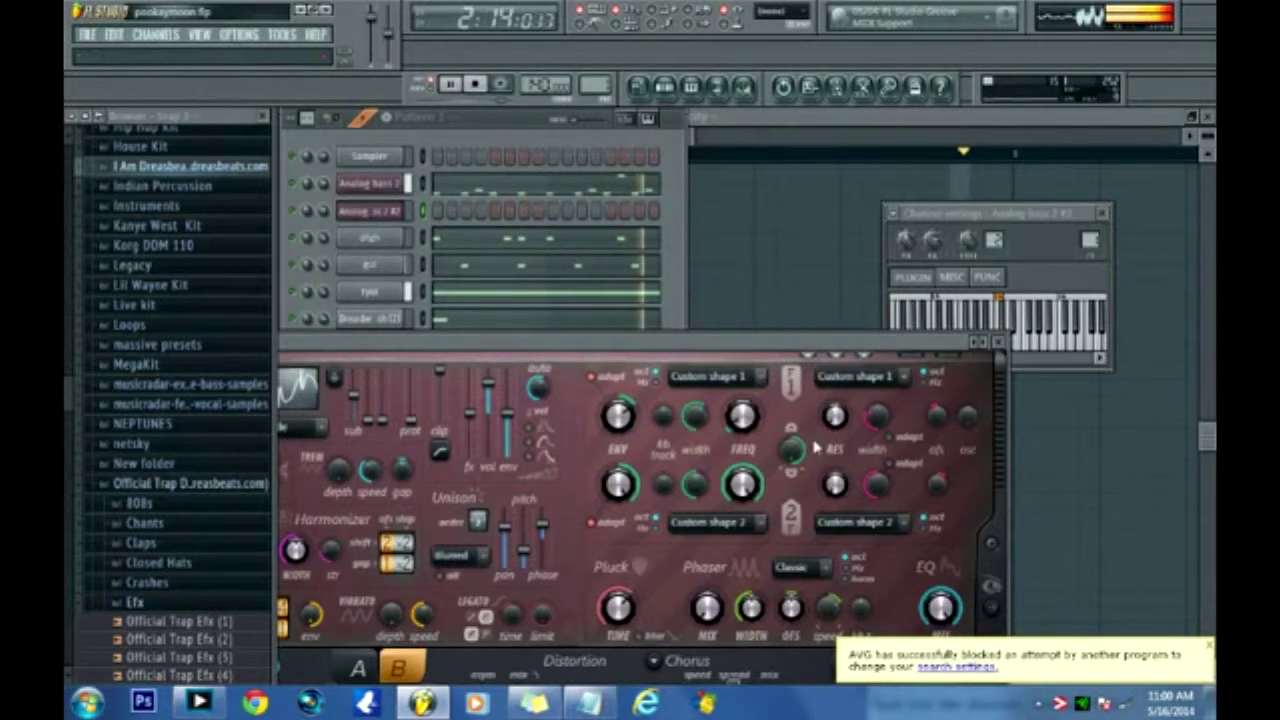
pyautogui.rightClick(978, 347)
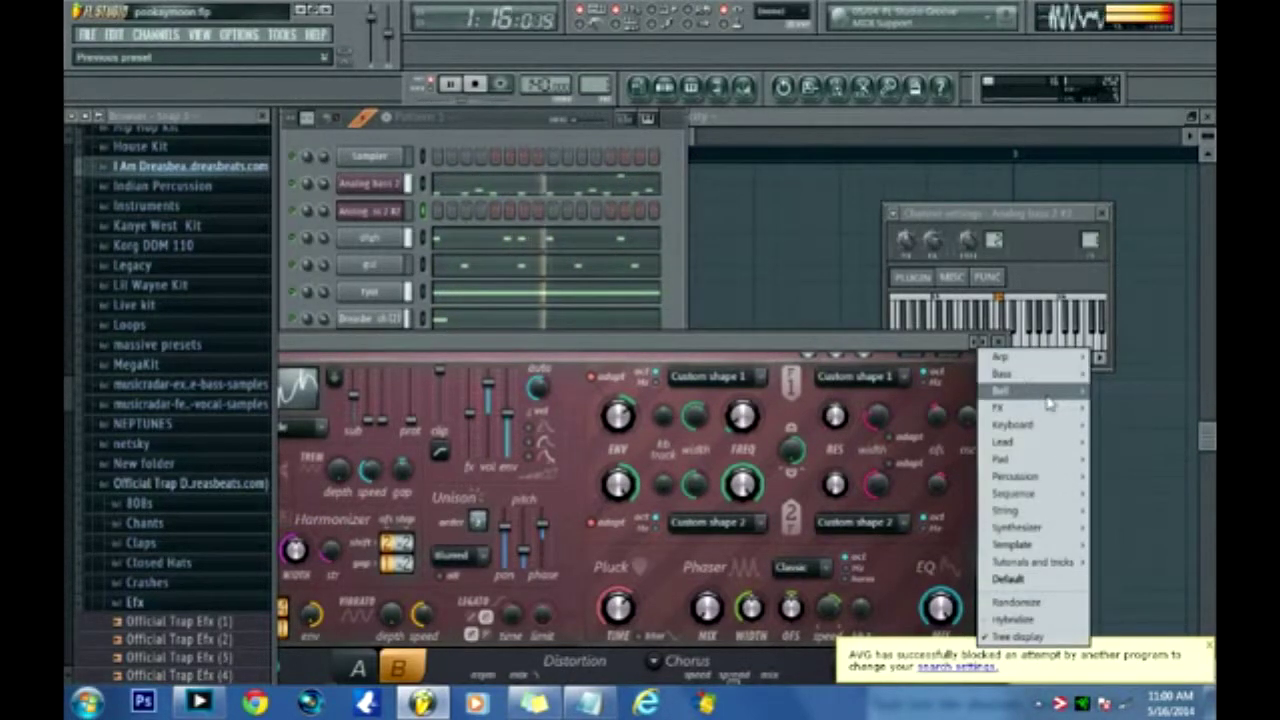
pyautogui.moveTo(1048, 395)
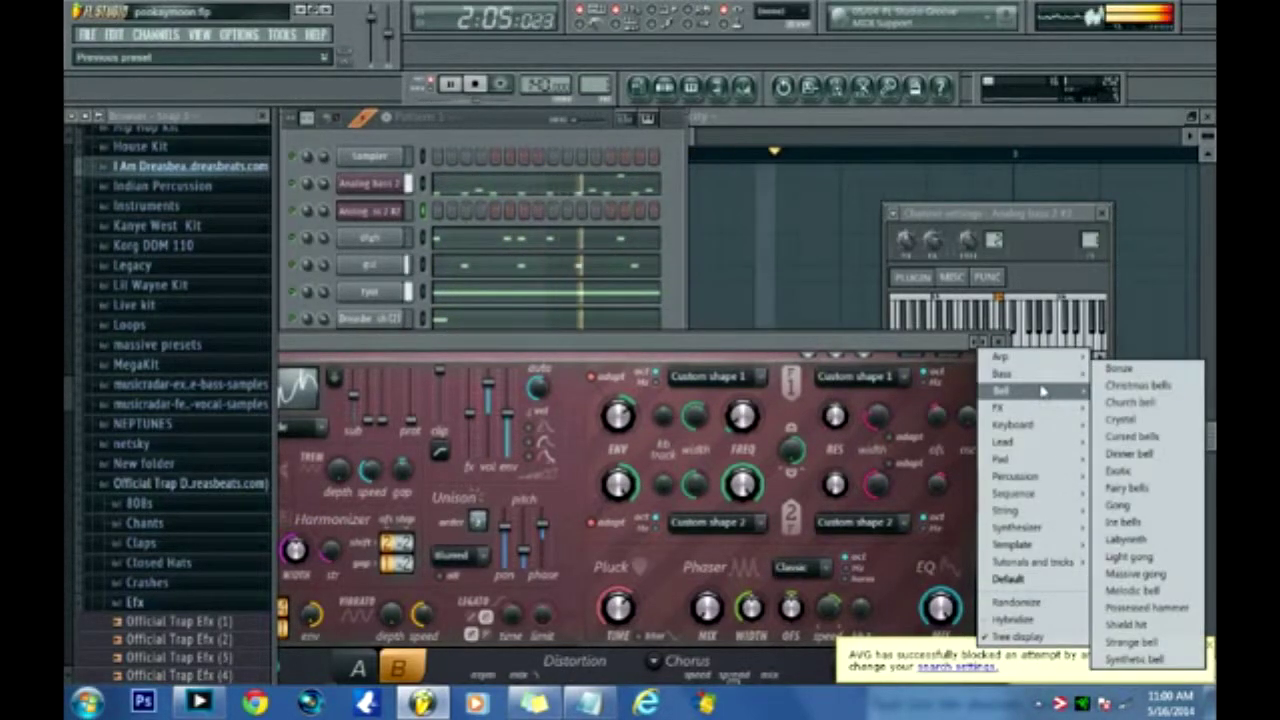
pyautogui.click(1155, 386)
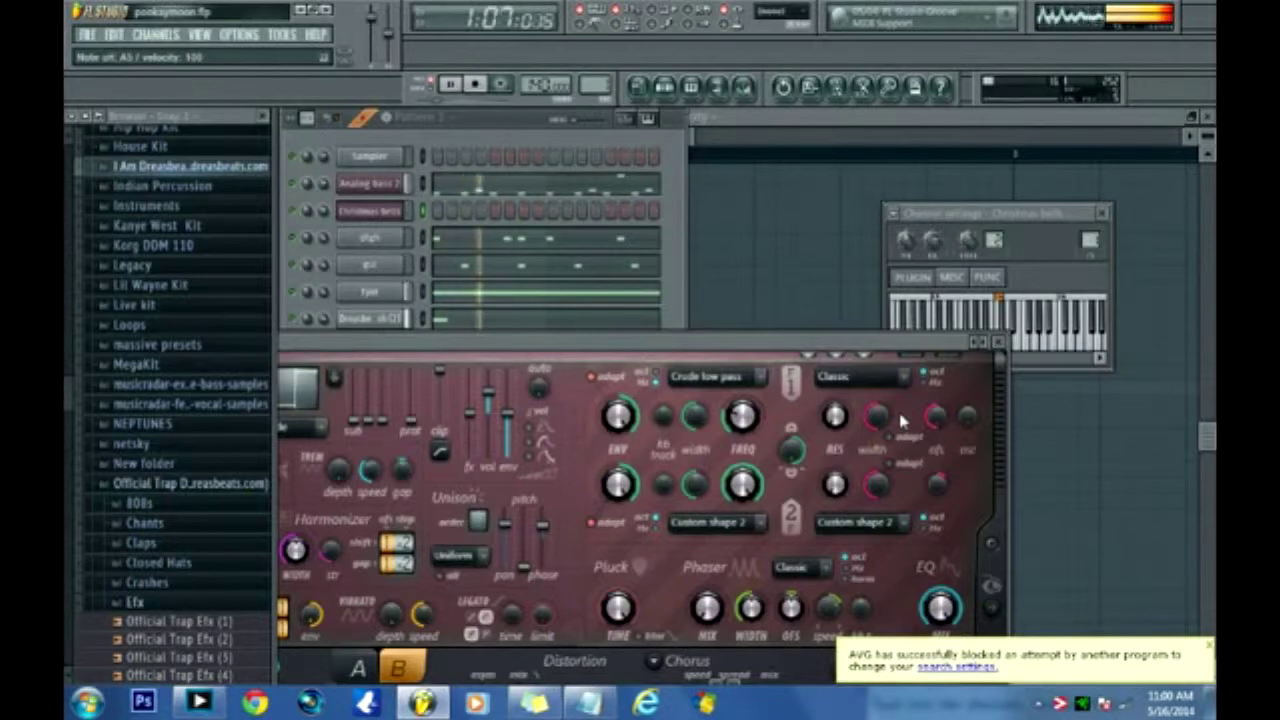
pyautogui.click(989, 350)
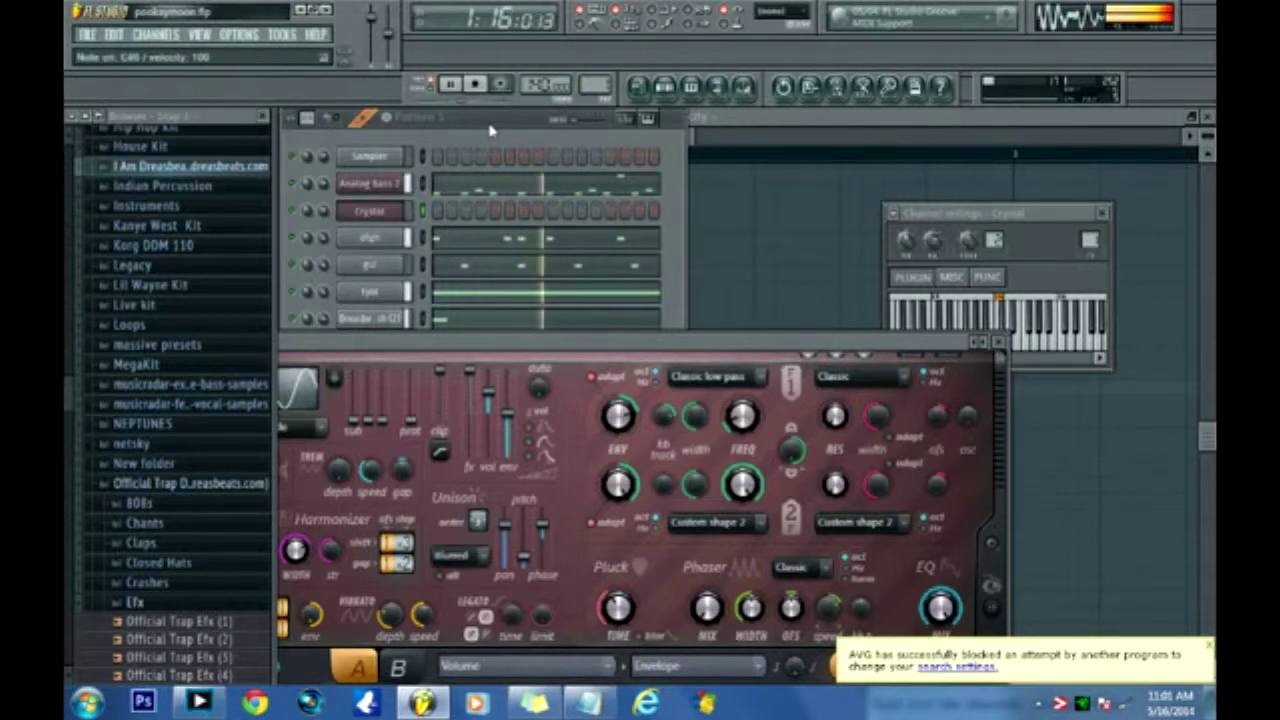
# In the Crystal channel's piano roll, place two-step notes G#5 and E5 at steps 1 and 9 of bar 1, D#5 and B4 likewise in bar 2.
pyautogui.rightClick(400, 210)
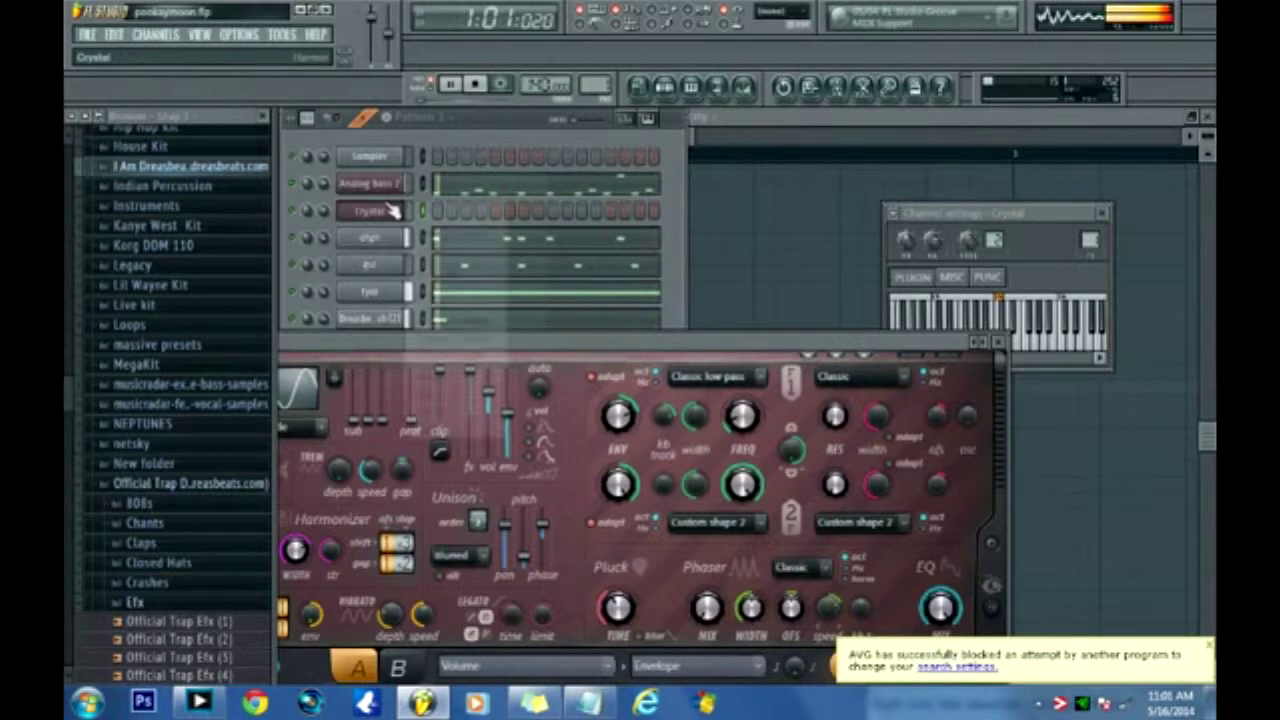
pyautogui.click(440, 216)
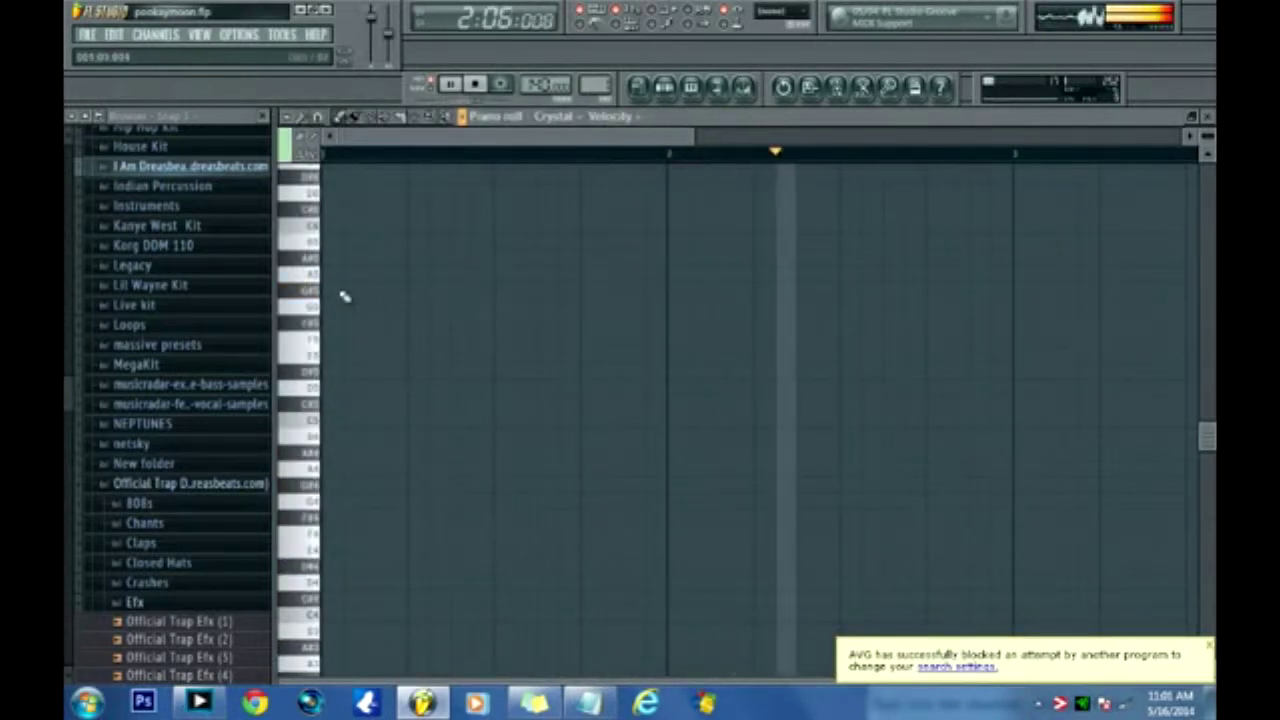
pyautogui.click(331, 291)
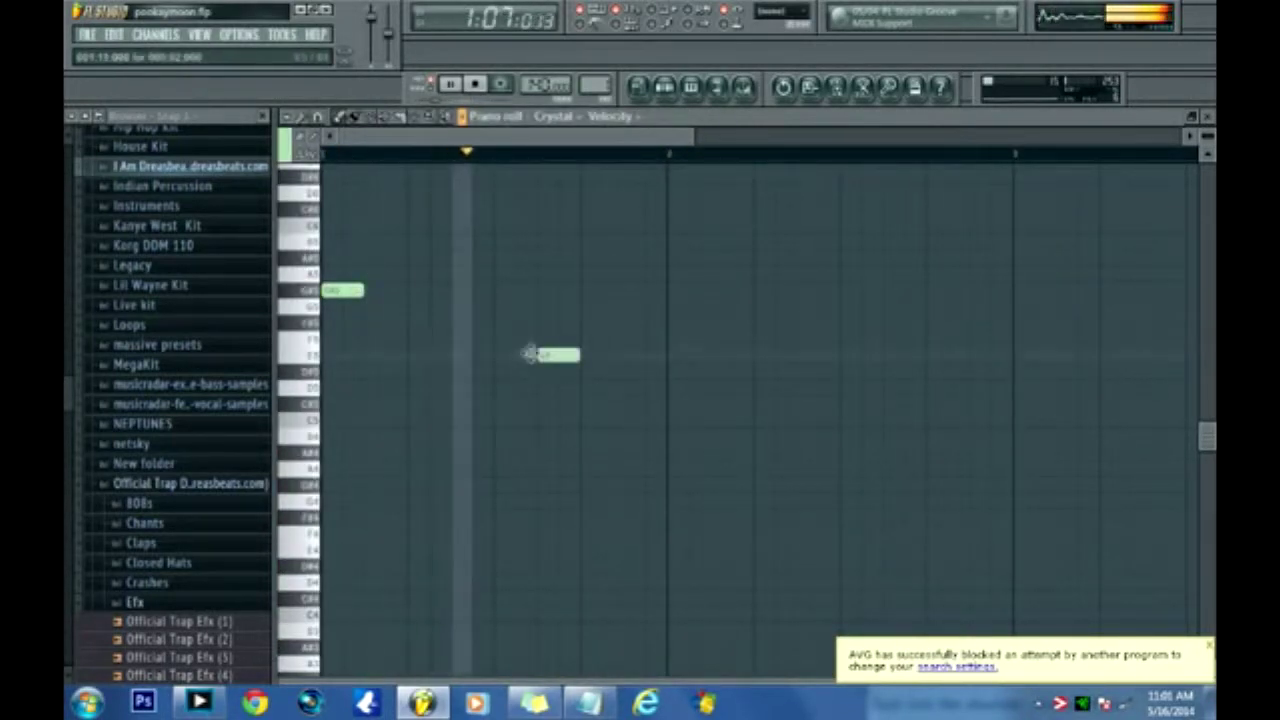
pyautogui.moveTo(531, 353); pyautogui.dragTo(510, 354)
pyautogui.rightClick(538, 354)
pyautogui.click(497, 354)
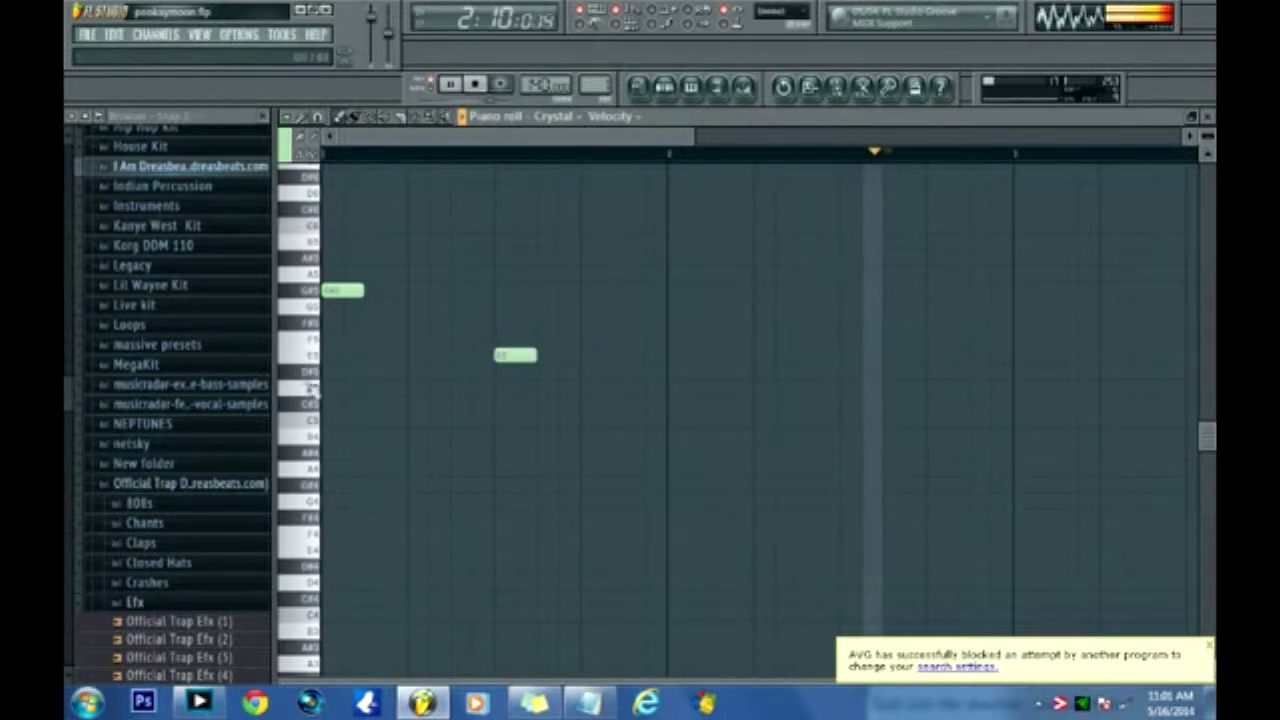
pyautogui.click(678, 372)
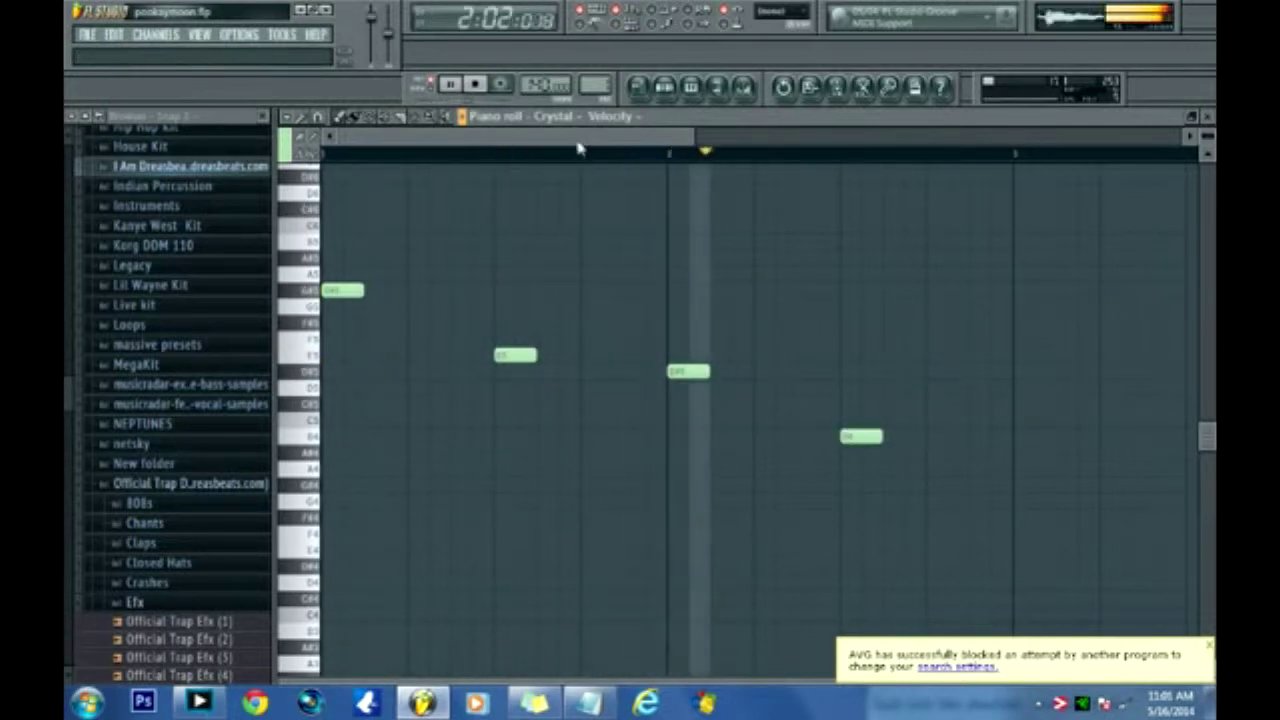
# Try a B5 note in place of the Crystal B4 note at step 9 of bar 2, and delete both notes.
pyautogui.moveTo(578, 141); pyautogui.dragTo(715, 124)
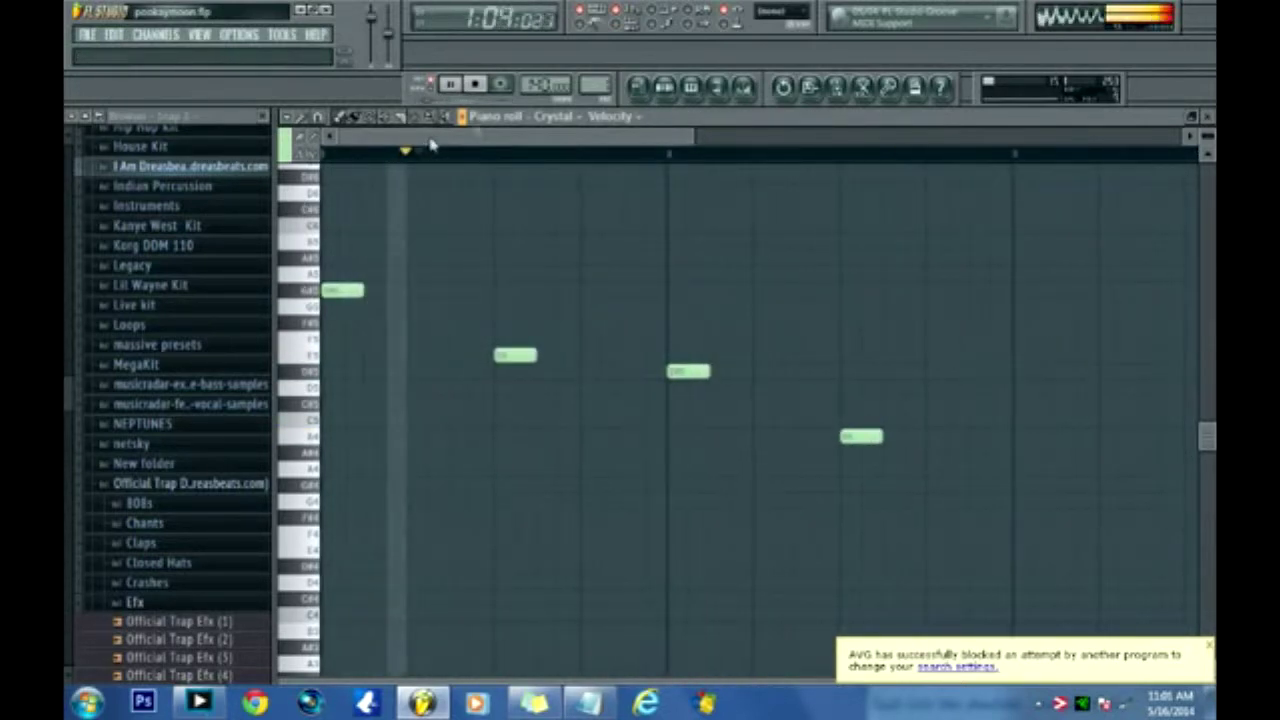
pyautogui.press('F6')
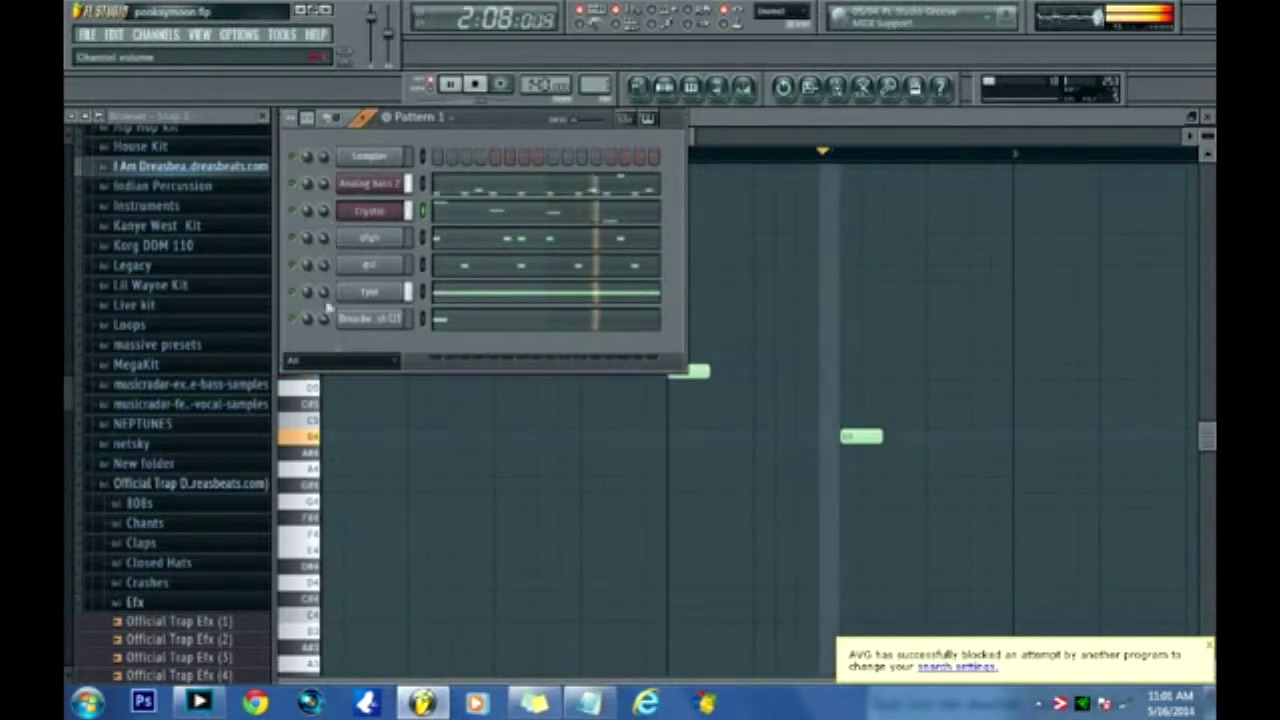
pyautogui.press('F6')
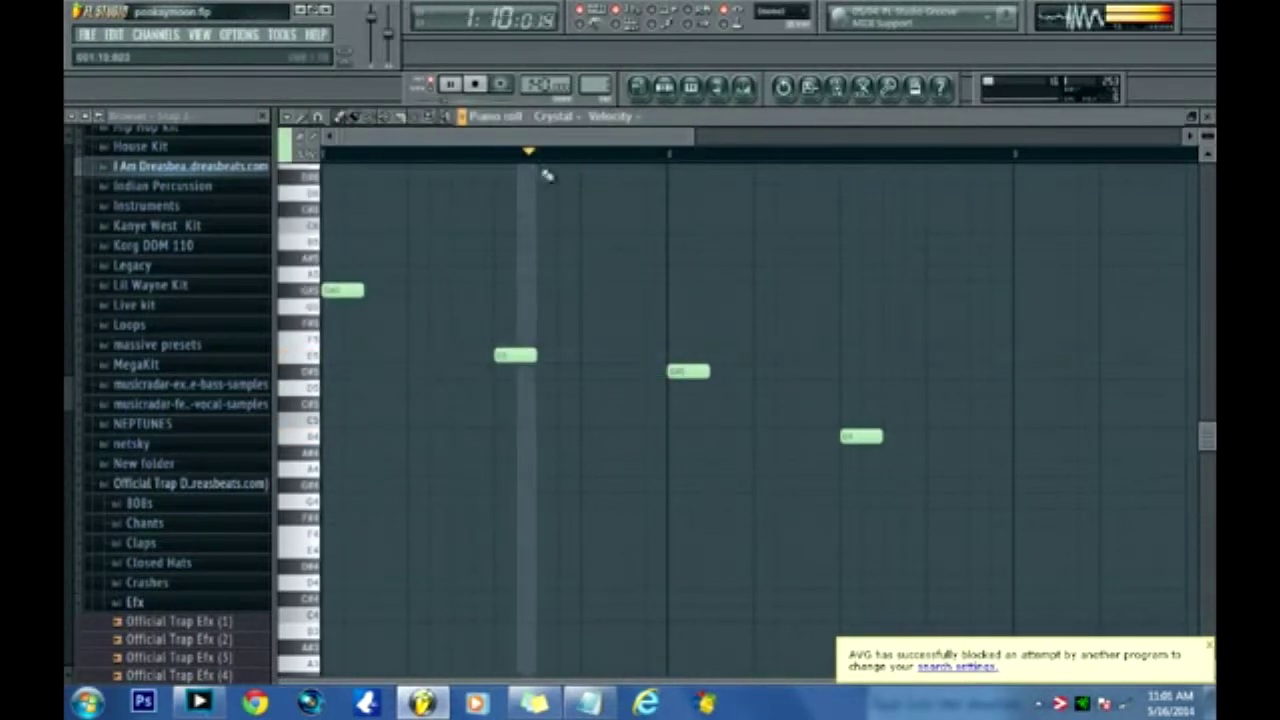
pyautogui.click(845, 243)
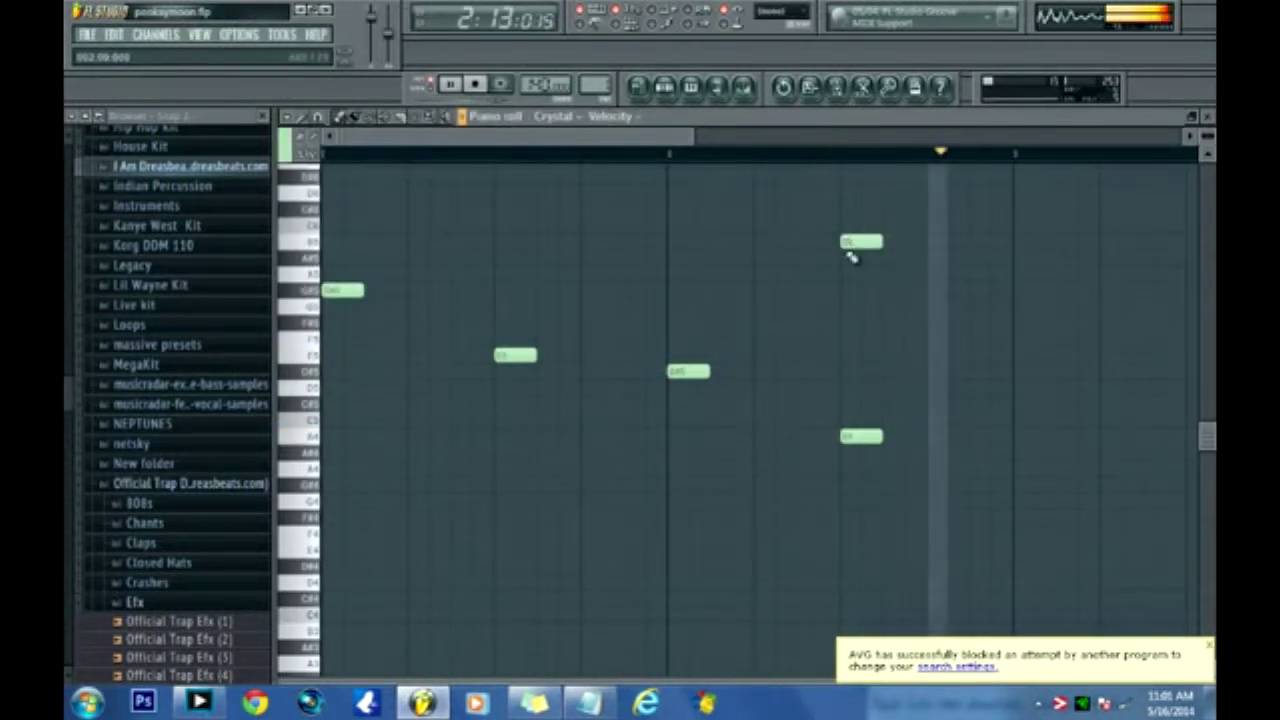
pyautogui.rightClick(866, 436)
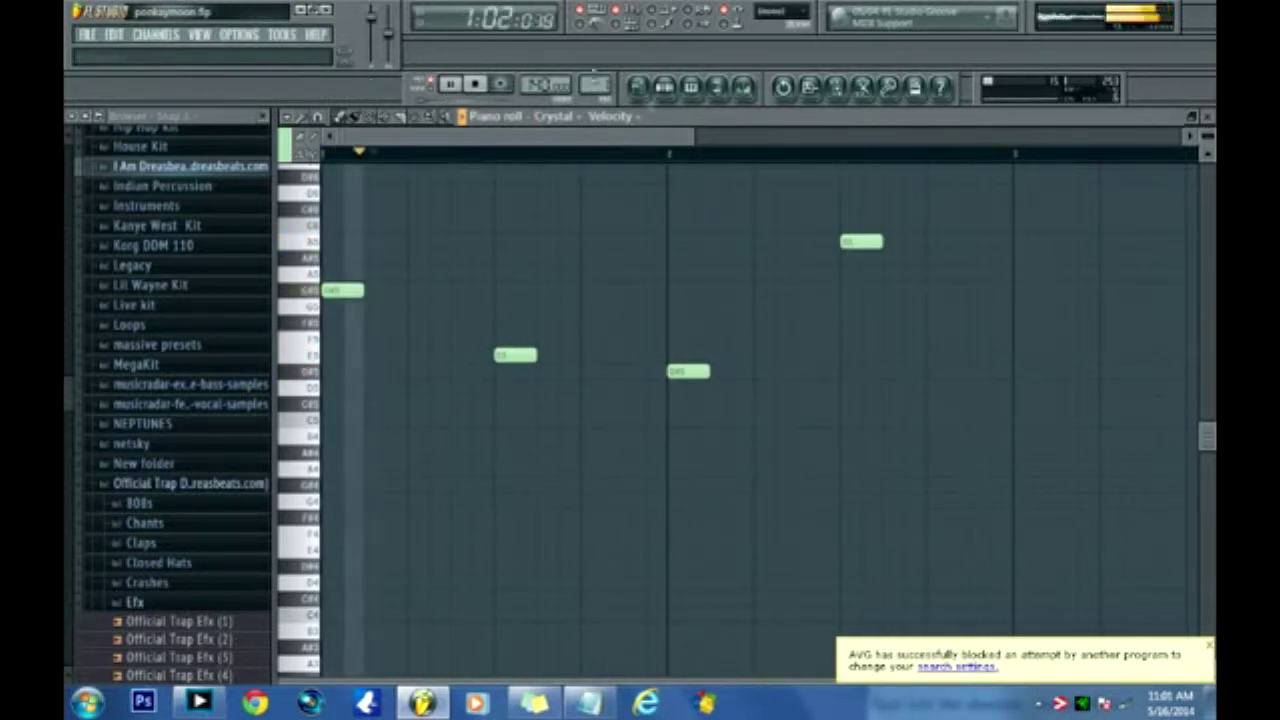
pyautogui.click(668, 89)
pyautogui.rightClick(856, 242)
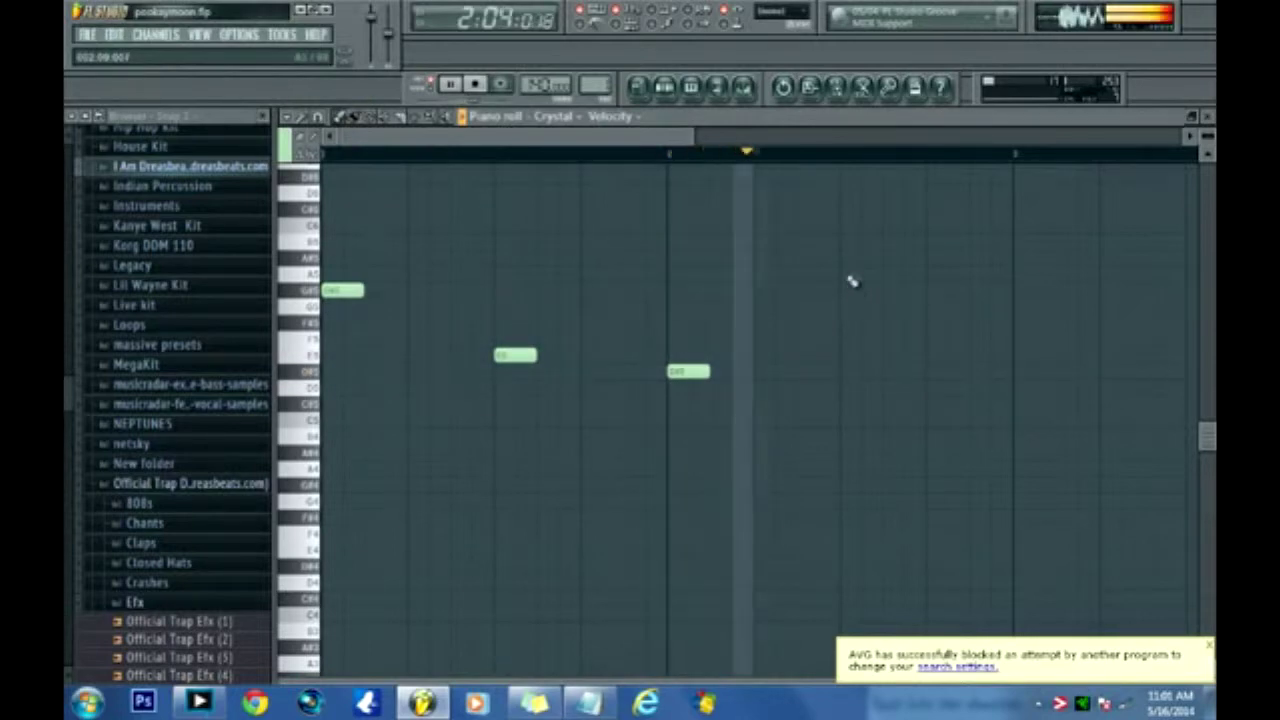
# Try A5 at step 9 and A#5 at step 13 of bar 2 in the Crystal part, clearing and re-adding both notes.
pyautogui.click(942, 257)
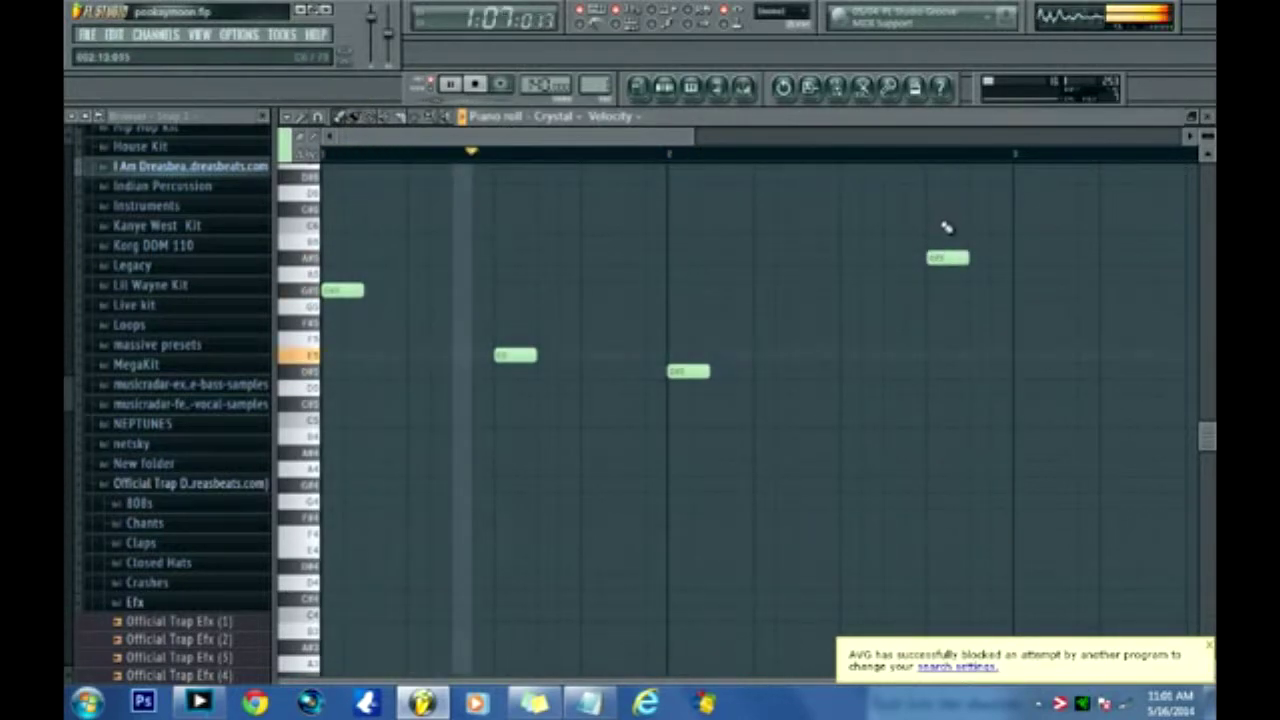
pyautogui.rightClick(945, 259)
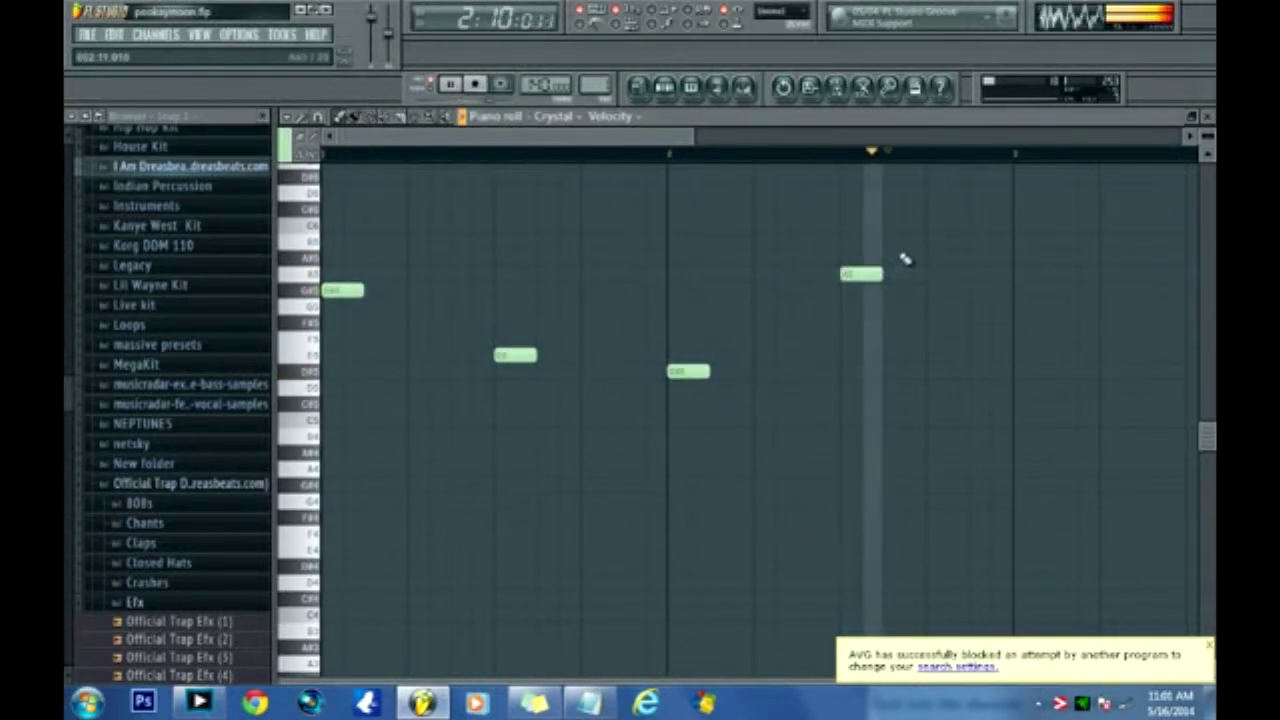
pyautogui.click(928, 258)
pyautogui.rightClick(940, 258)
pyautogui.rightClick(860, 273)
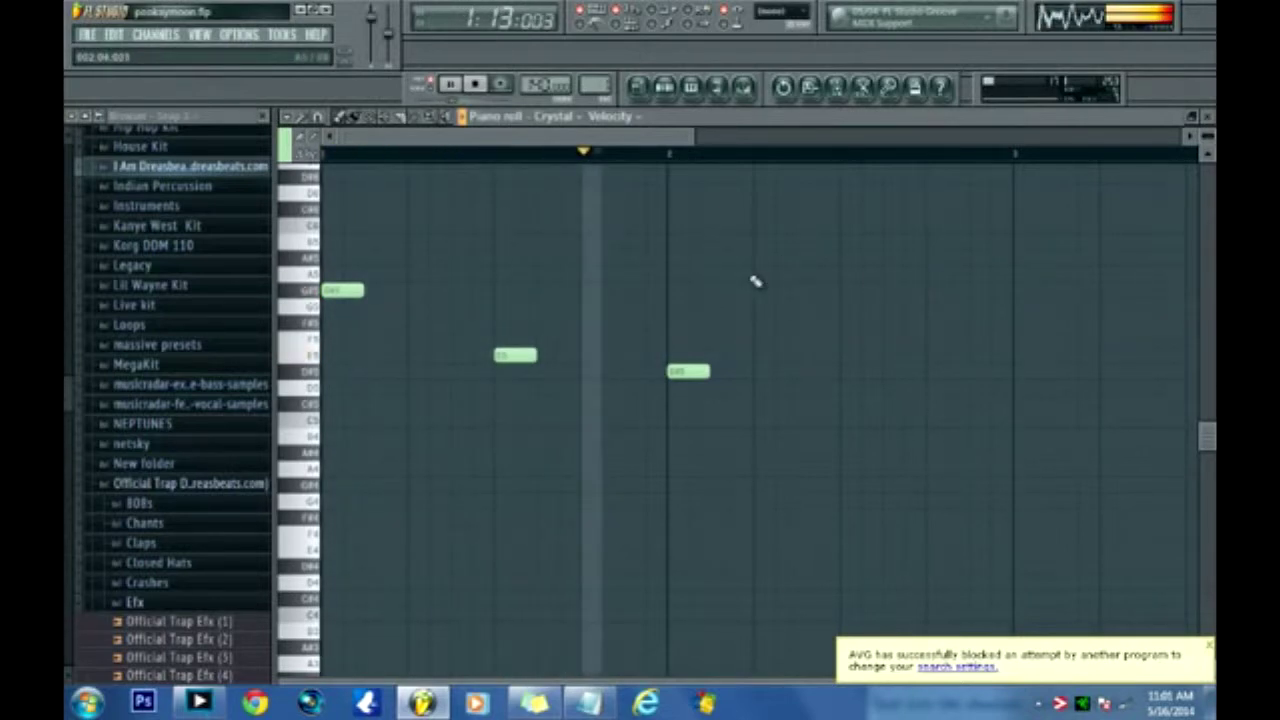
pyautogui.click(850, 274)
pyautogui.click(928, 257)
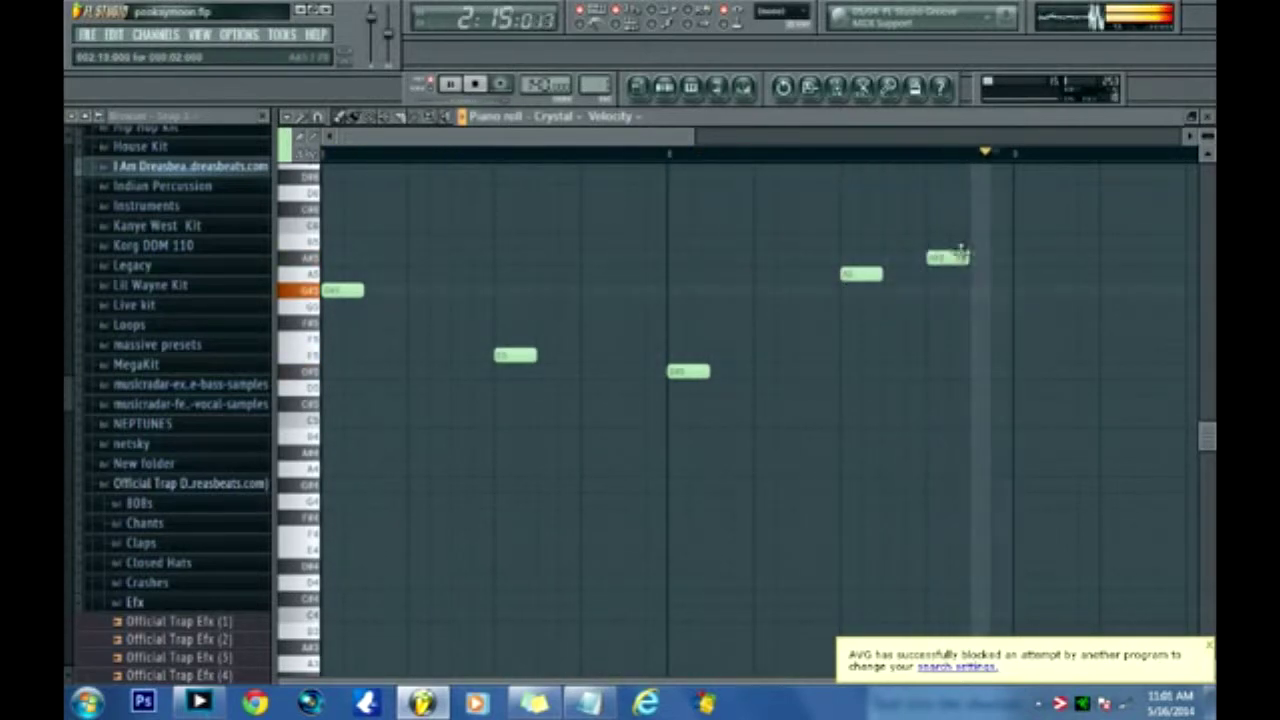
# In bar 2 of the Crystal part, replace the A5 and A#5 notes with two-step B4 notes at steps 5 and 9.
pyautogui.rightClick(955, 257)
pyautogui.rightClick(861, 273)
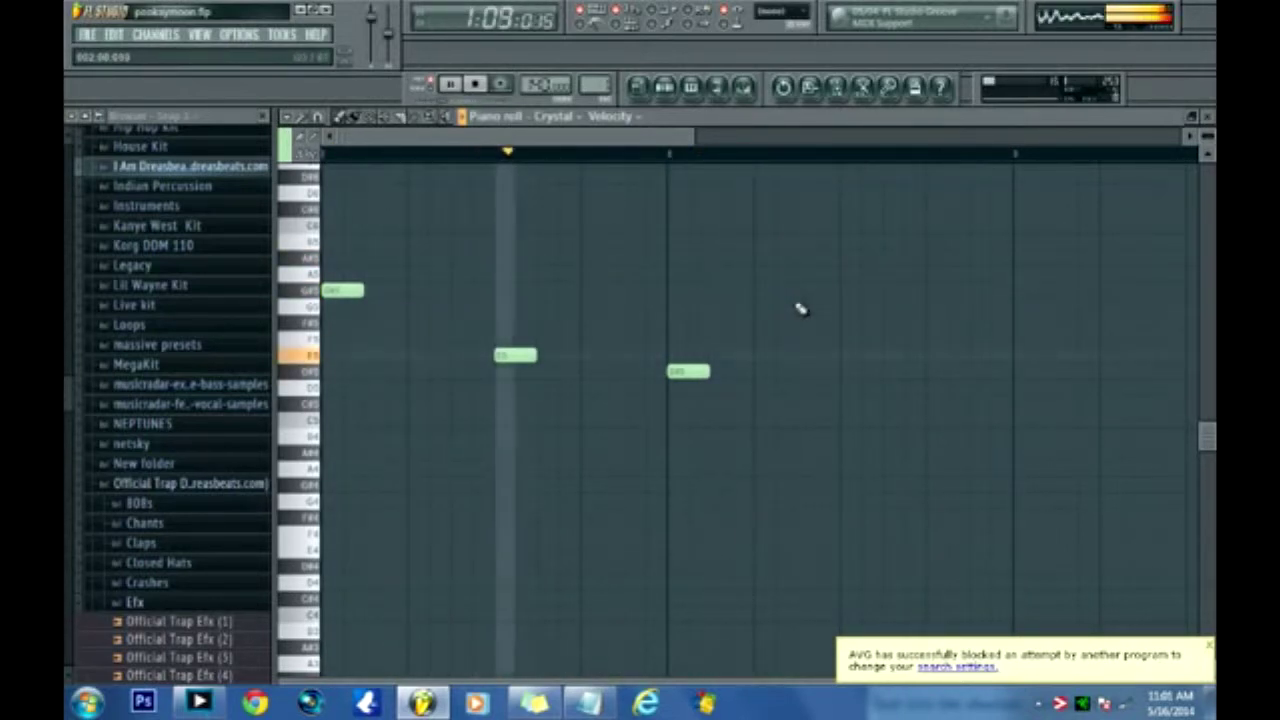
pyautogui.click(849, 424)
pyautogui.click(857, 440)
pyautogui.rightClick(849, 423)
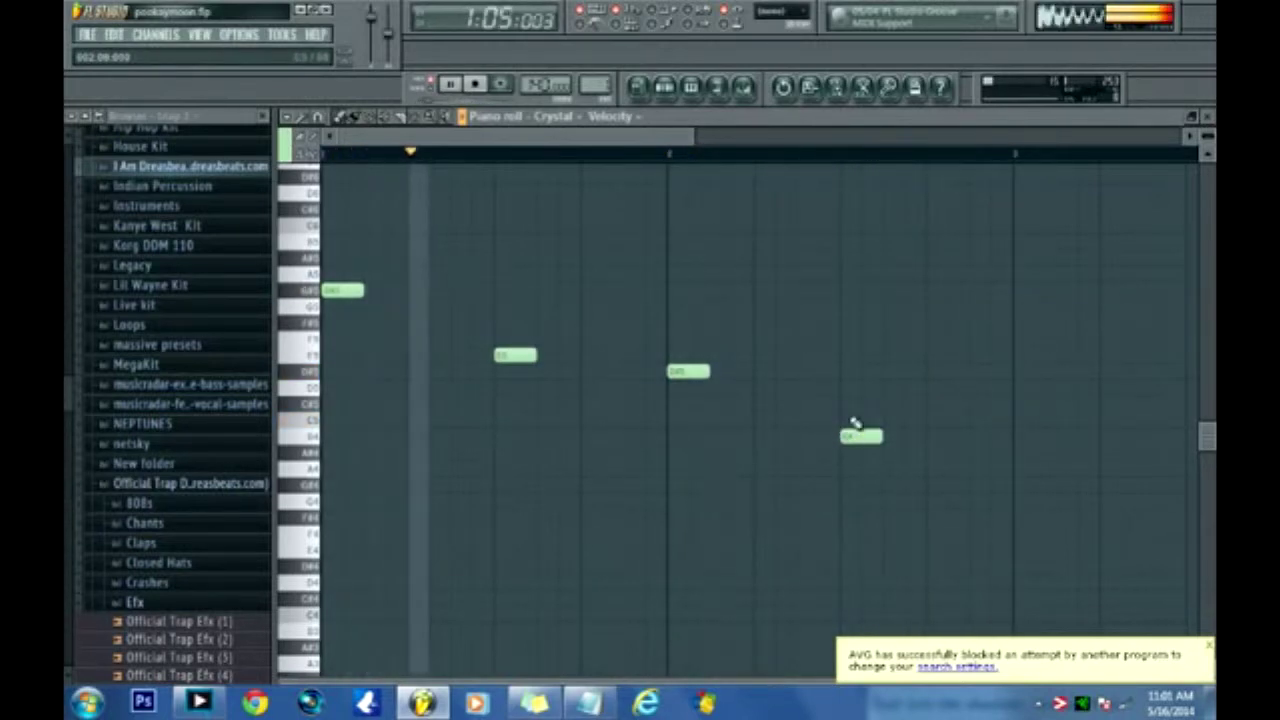
pyautogui.click(756, 436)
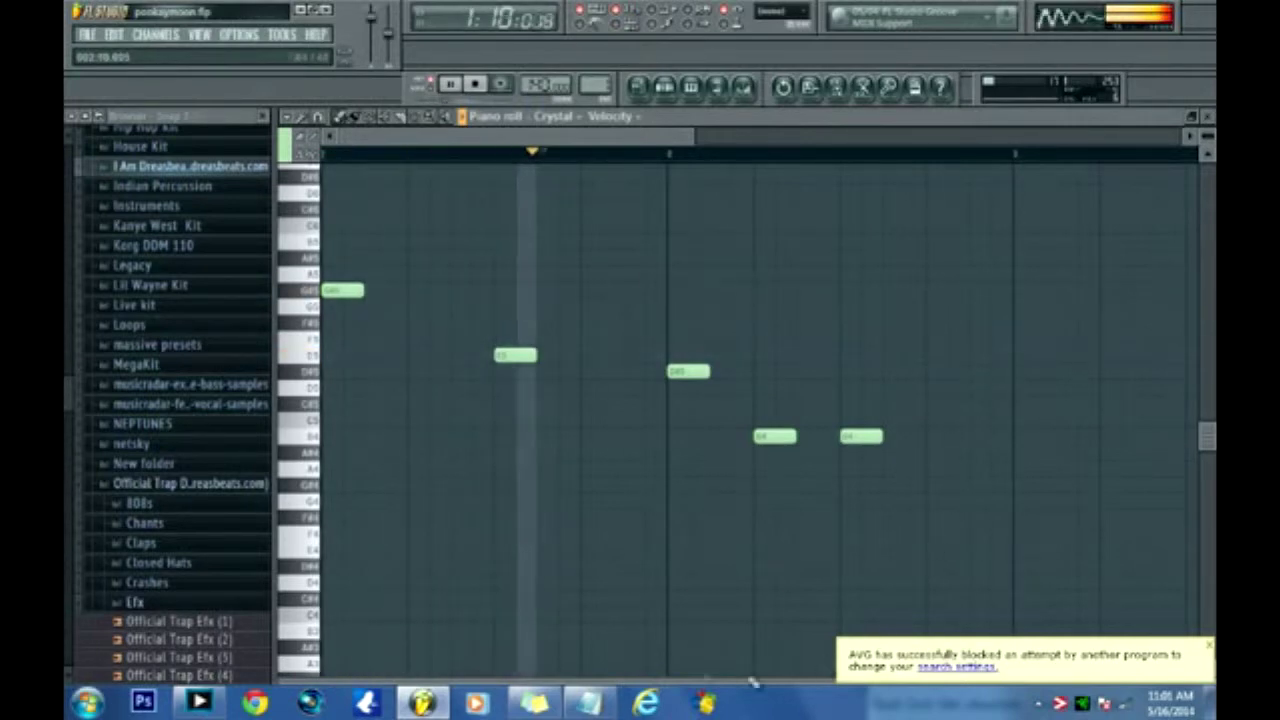
# Add an A#4 note at step 13 of bar 2 and fill the B4 notes into an unbroken run at steps 5, 7 and 9.
pyautogui.moveTo(909, 453); pyautogui.dragTo(941, 458)
pyautogui.click(818, 438)
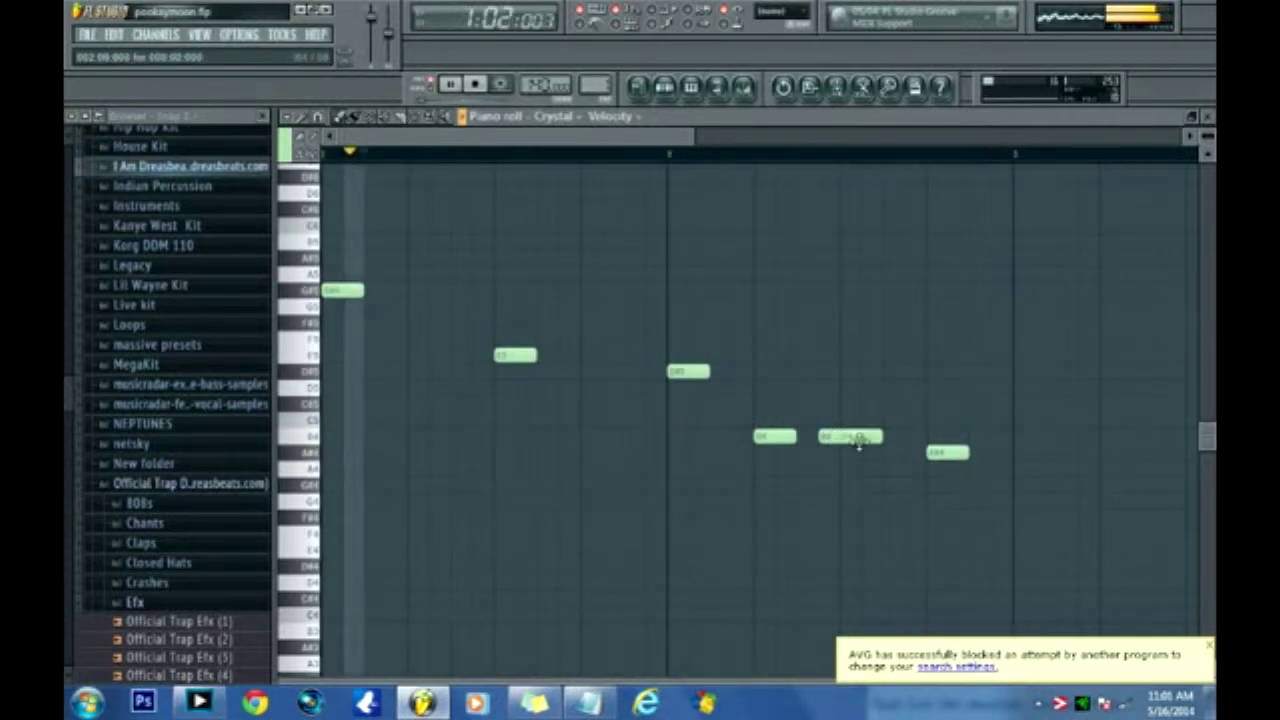
pyautogui.rightClick(850, 437)
pyautogui.click(810, 437)
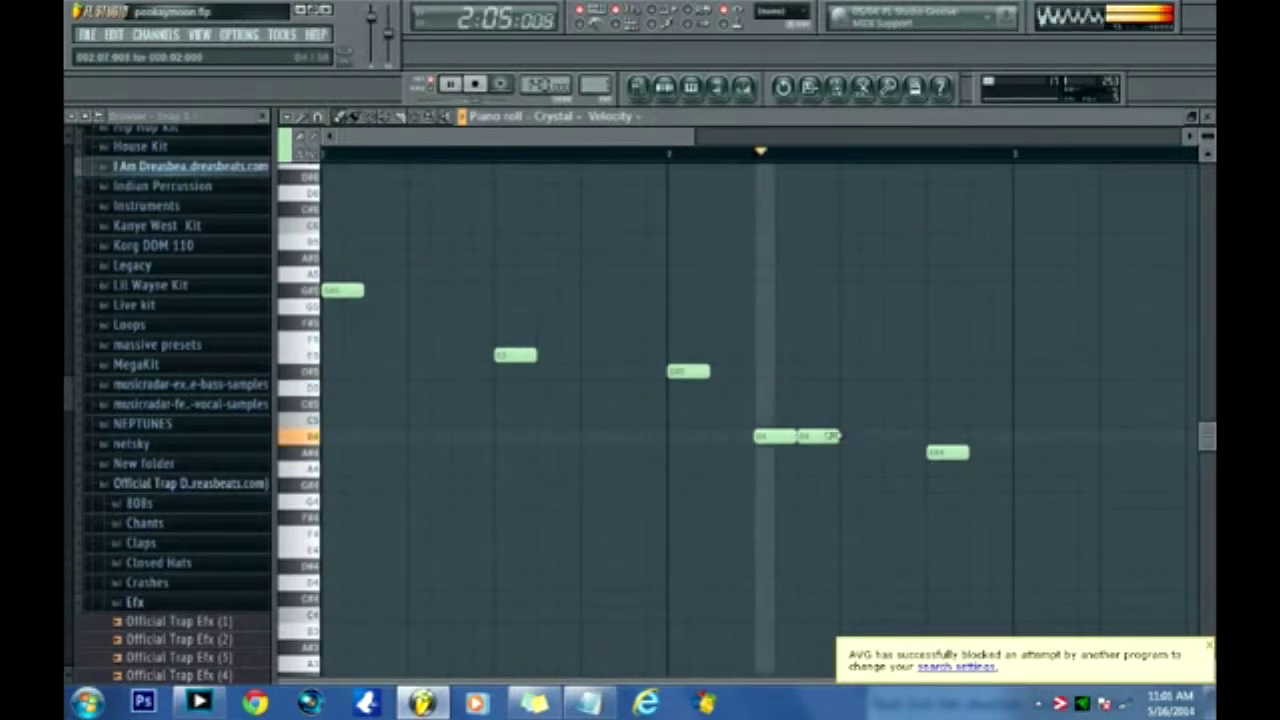
pyautogui.click(853, 437)
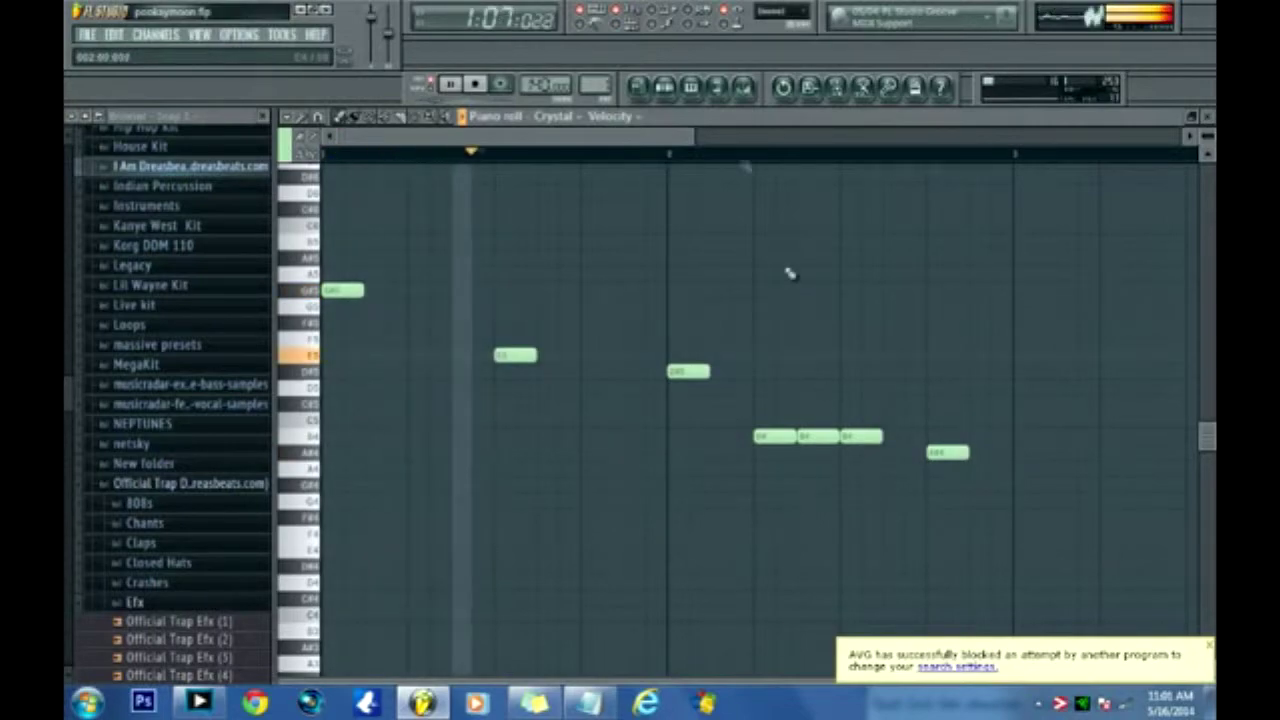
# Save the project and clone the Crystal channel.
pyautogui.press('F6')
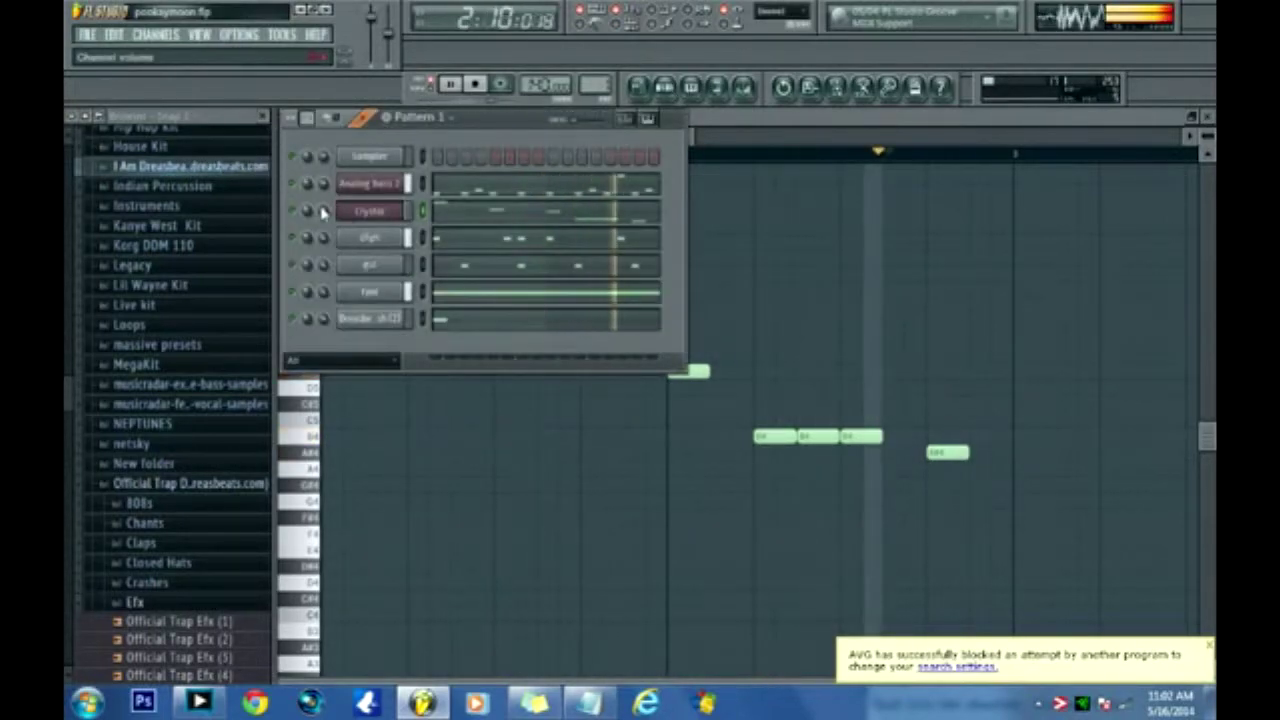
pyautogui.click(87, 34)
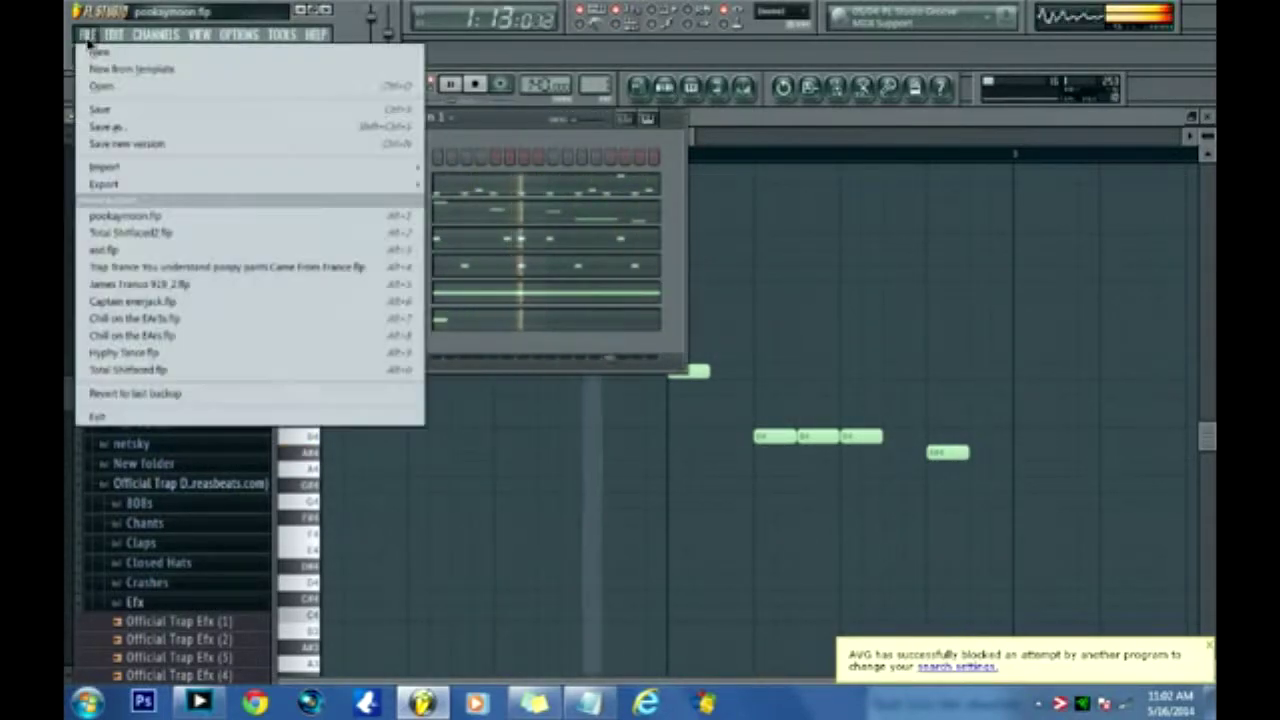
pyautogui.click(132, 110)
pyautogui.rightClick(400, 212)
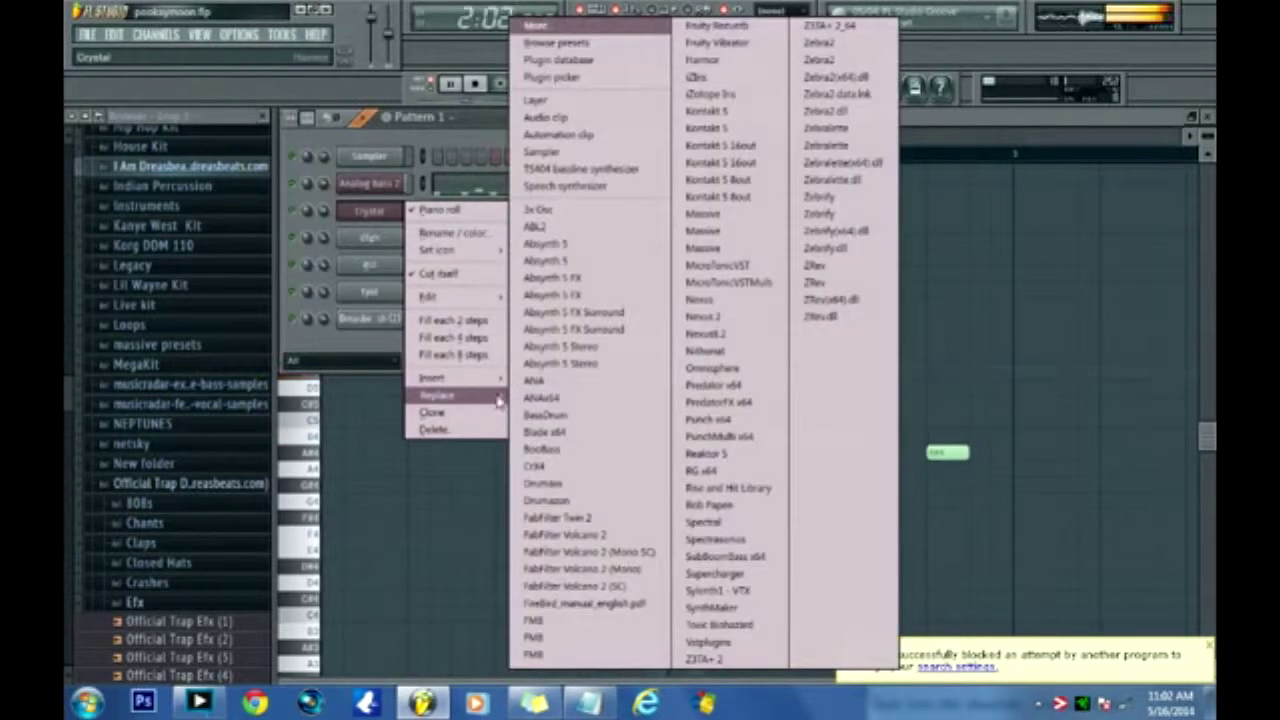
pyautogui.click(484, 415)
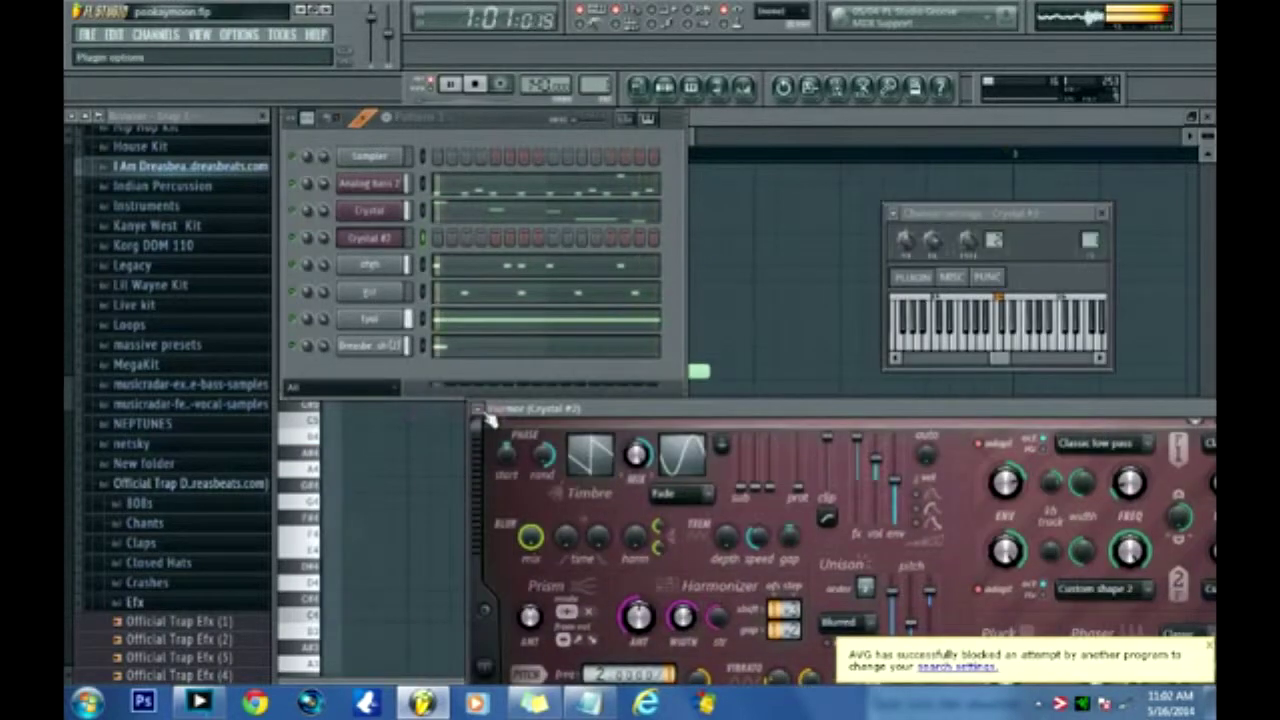
# Try the Robot lead Harmor preset on the cloned channel and open its piano roll.
pyautogui.moveTo(1186, 409); pyautogui.dragTo(880, 399)
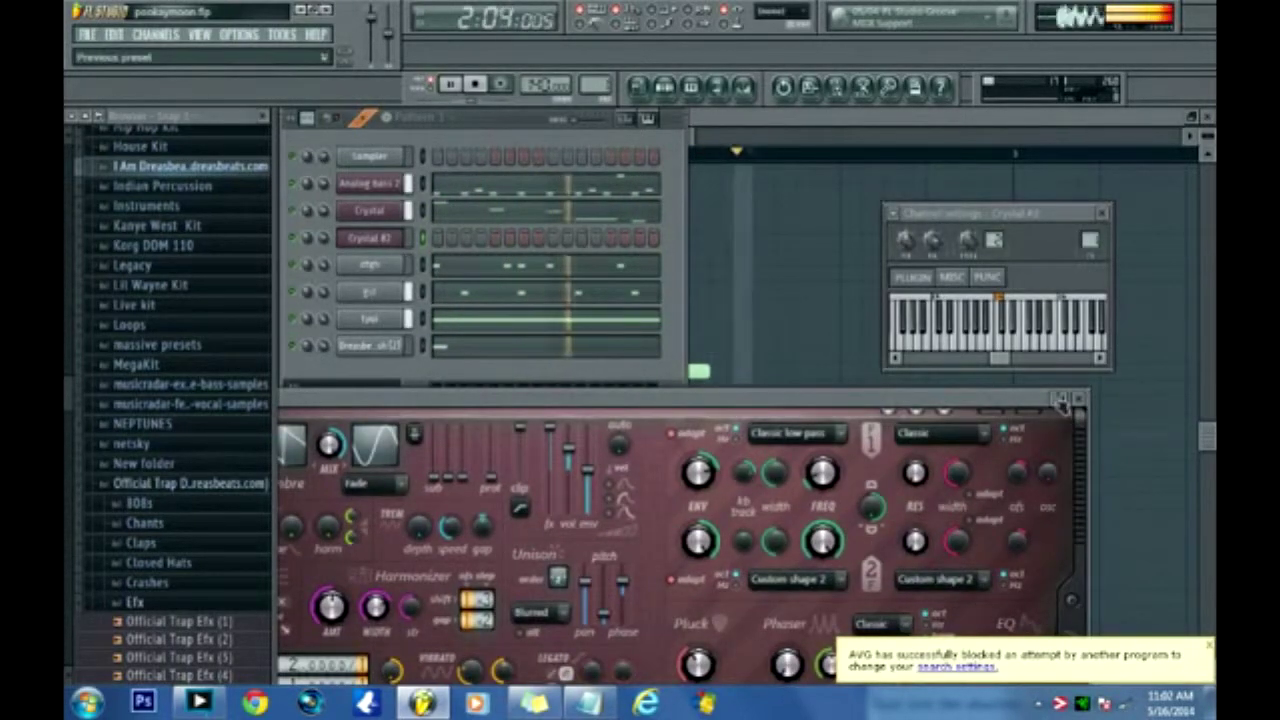
pyautogui.rightClick(1057, 399)
pyautogui.moveTo(1098, 470)
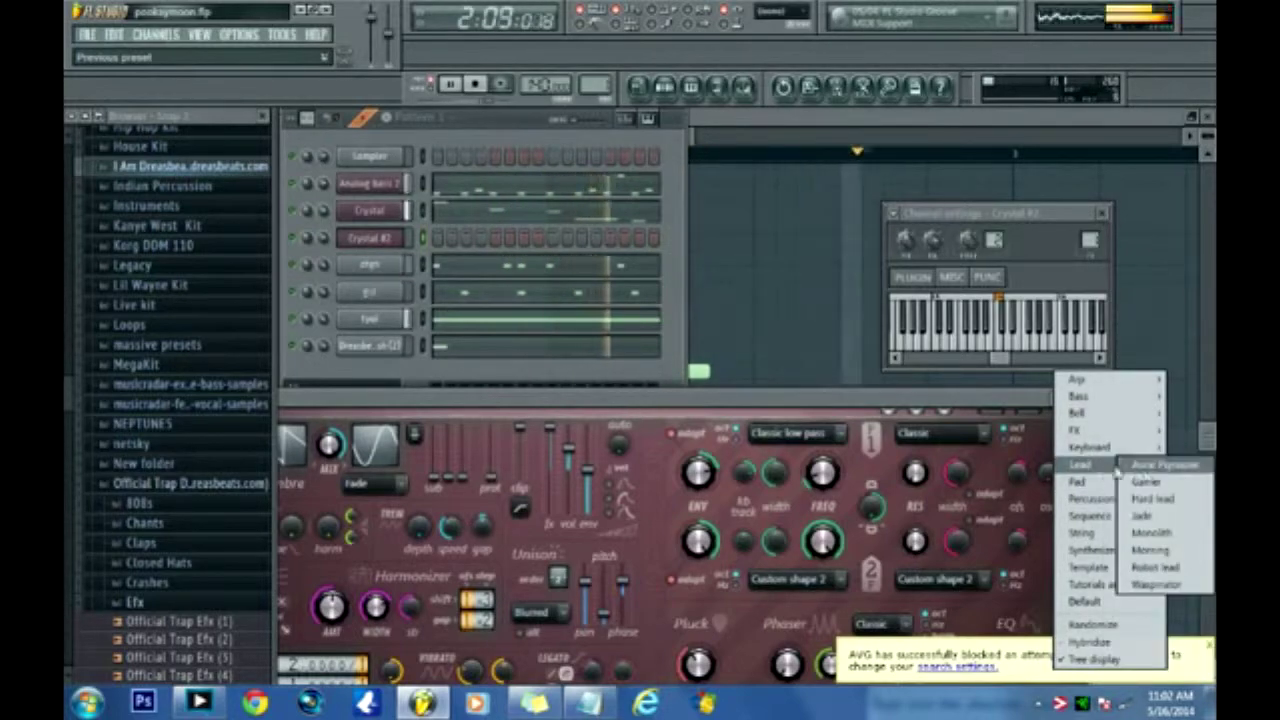
pyautogui.click(1150, 568)
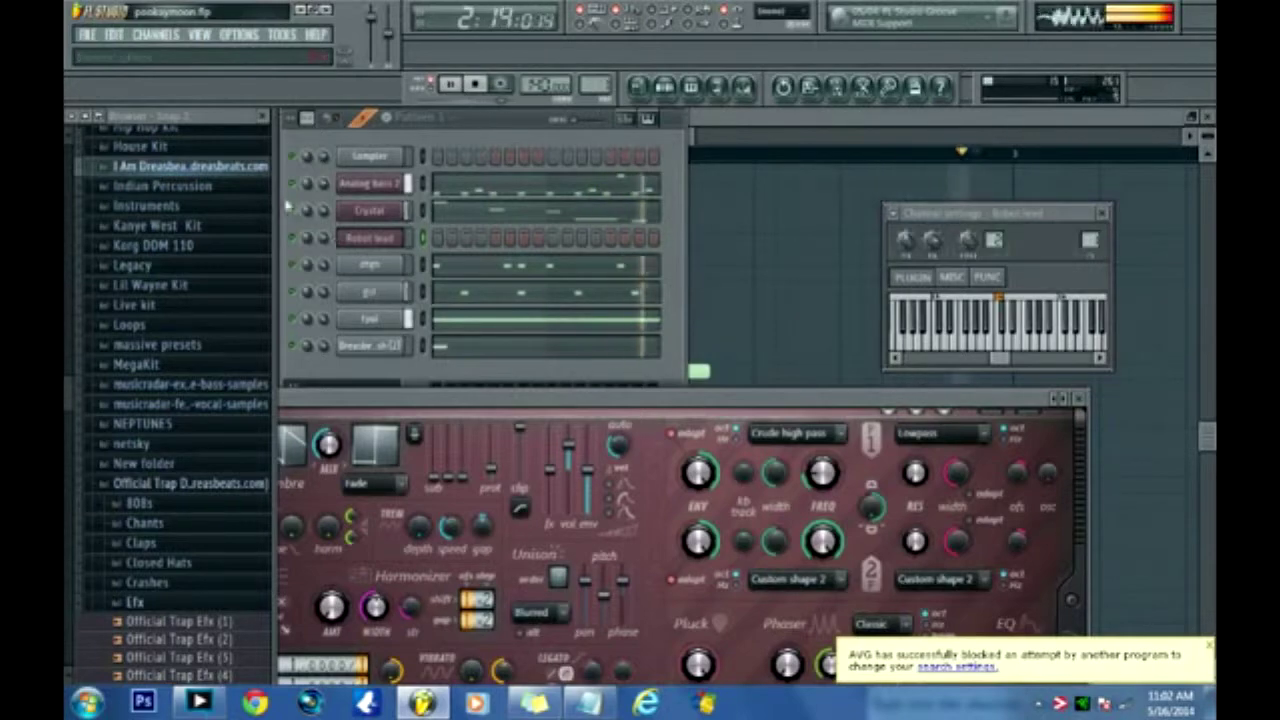
pyautogui.rightClick(370, 238)
pyautogui.click(435, 240)
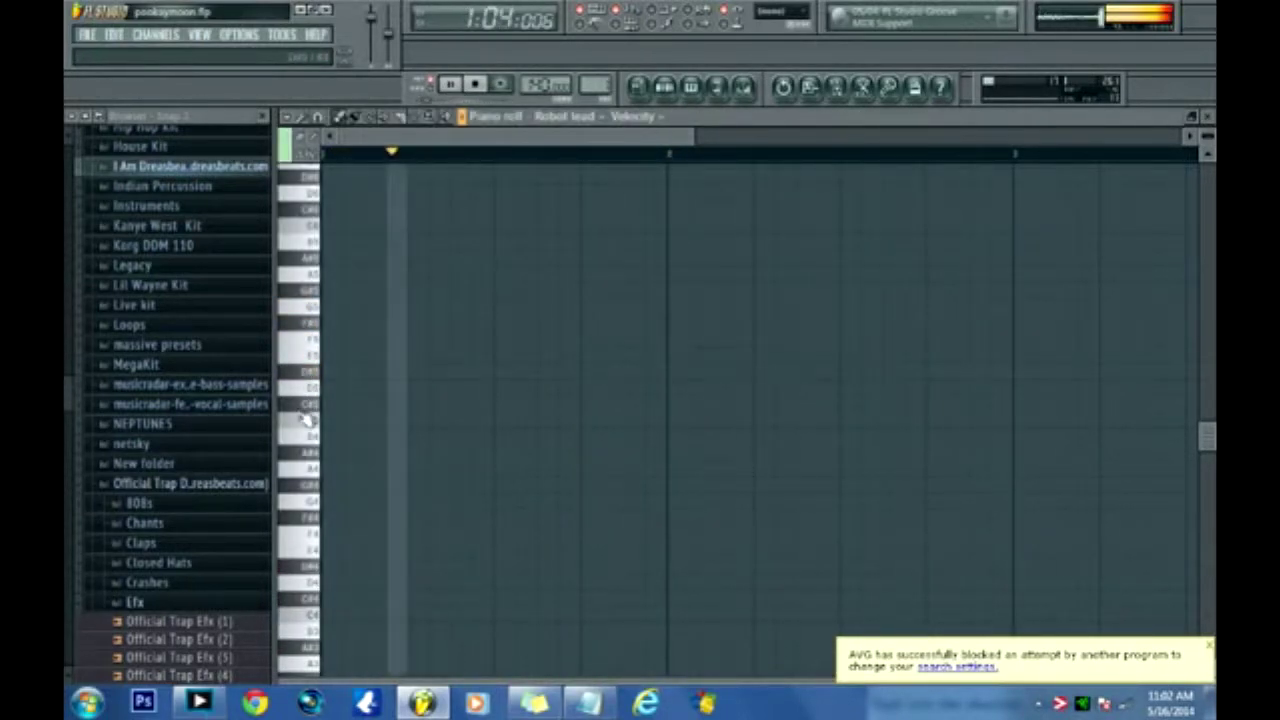
pyautogui.press('F6')
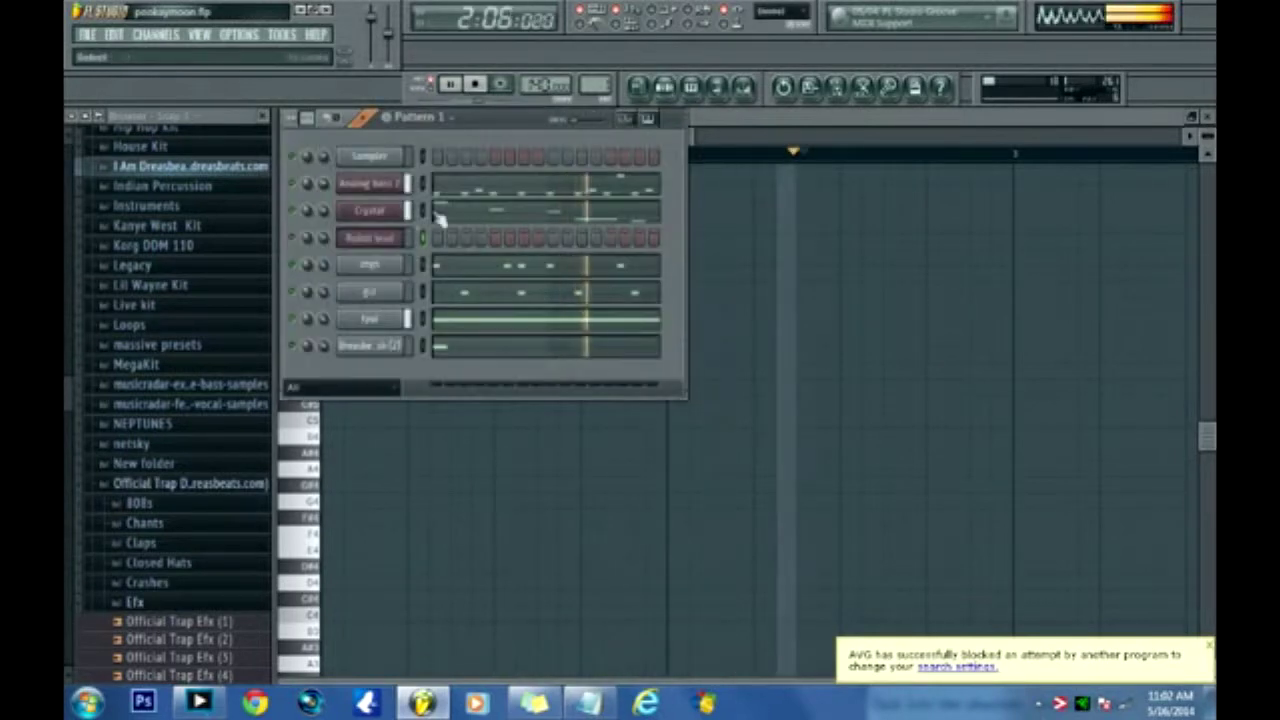
# Change the Harmor preset of the Robot lead channel to Space pluck.
pyautogui.click(370, 264)
pyautogui.click(382, 240)
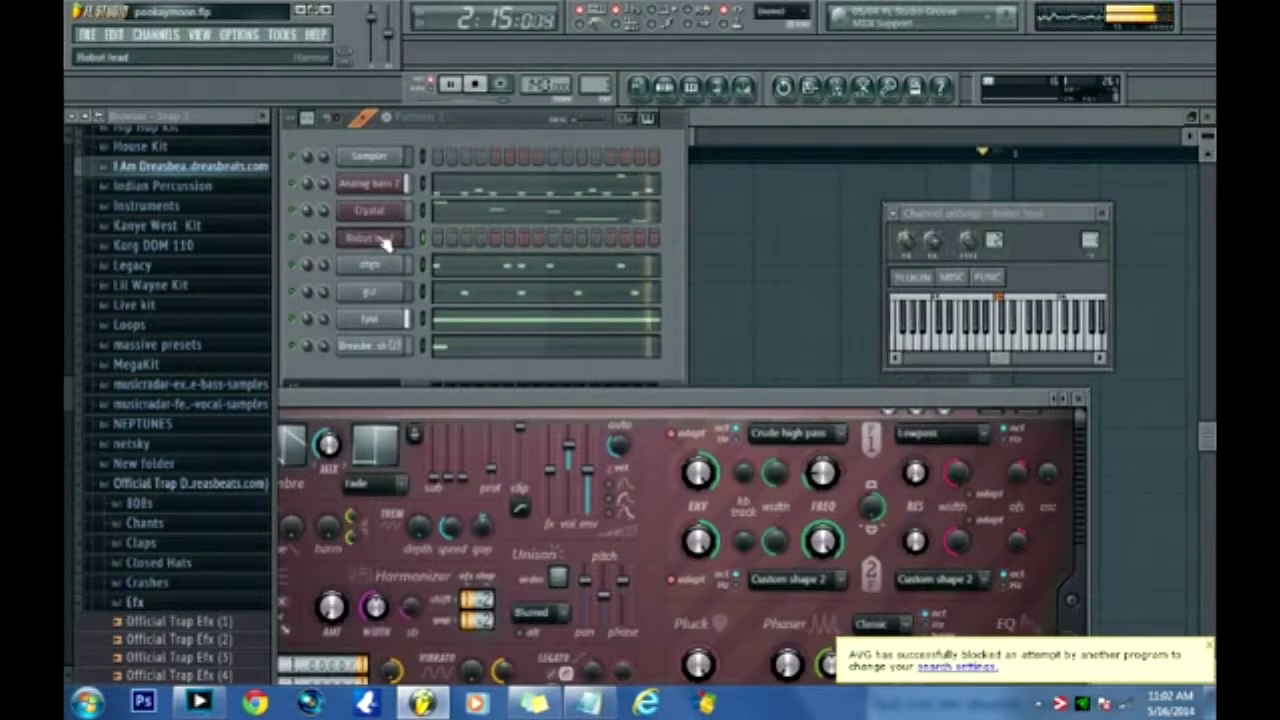
pyautogui.click(1047, 405)
pyautogui.moveTo(1085, 482)
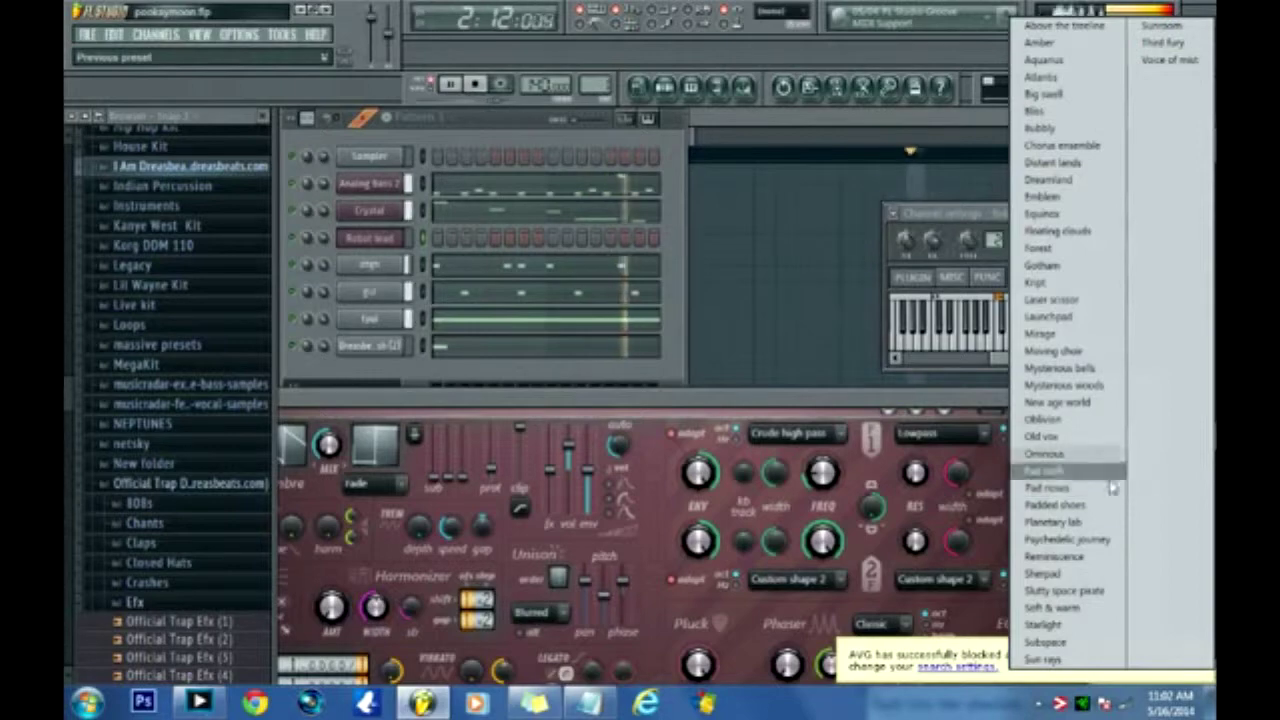
pyautogui.click(1048, 406)
pyautogui.rightClick(1047, 408)
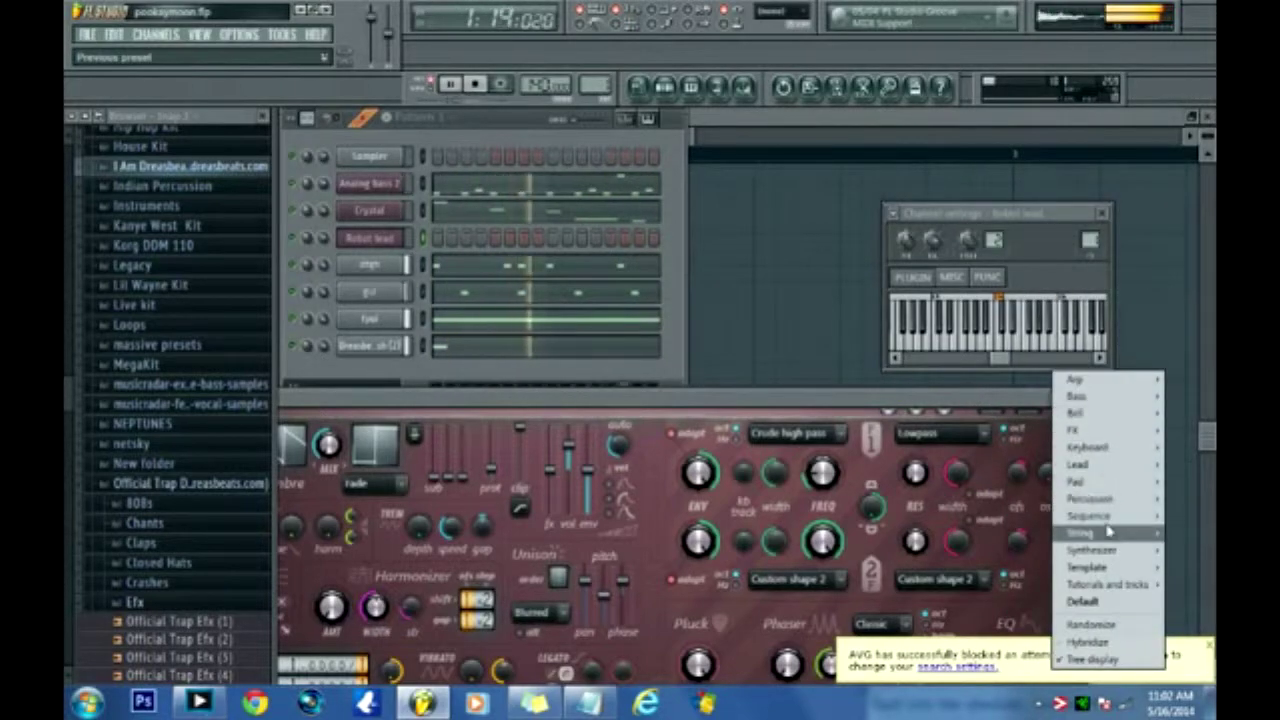
pyautogui.moveTo(1108, 532)
pyautogui.click(1146, 537)
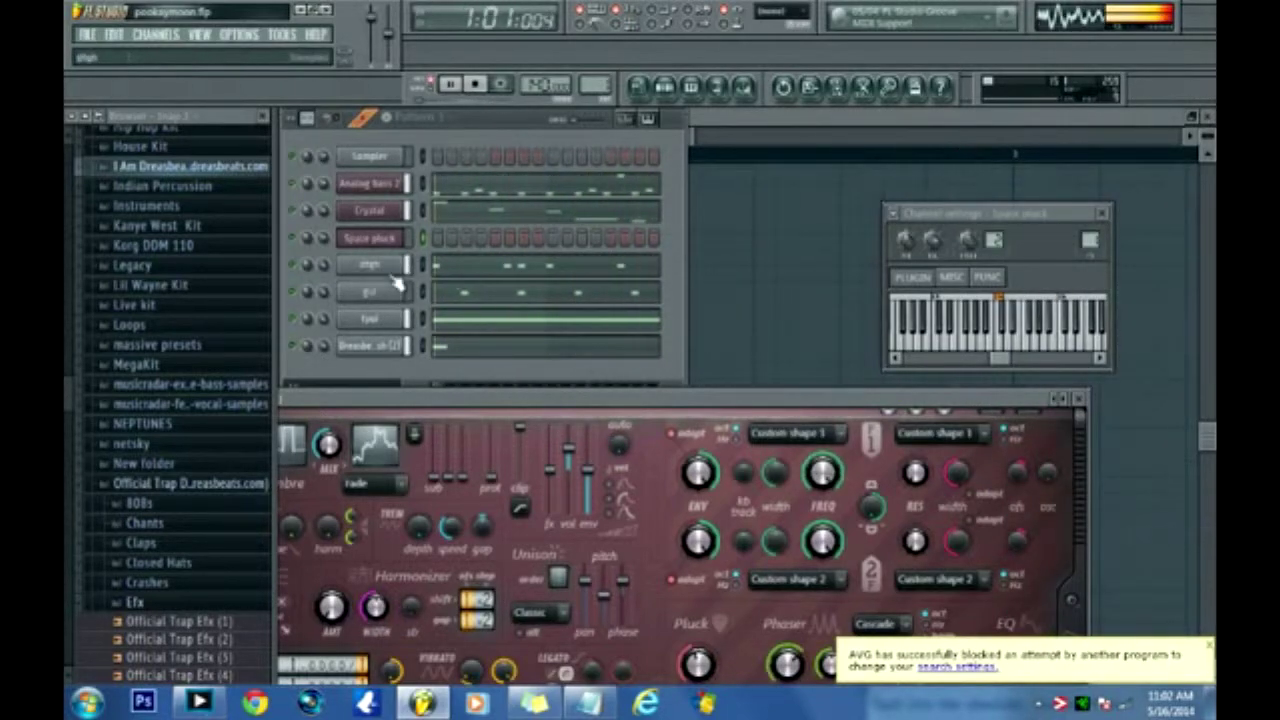
# In the Space pluck channel's piano roll, place a D#5 note at step 1 of bar 1 and shorten it to one step.
pyautogui.rightClick(387, 240)
pyautogui.click(452, 239)
pyautogui.rightClick(365, 243)
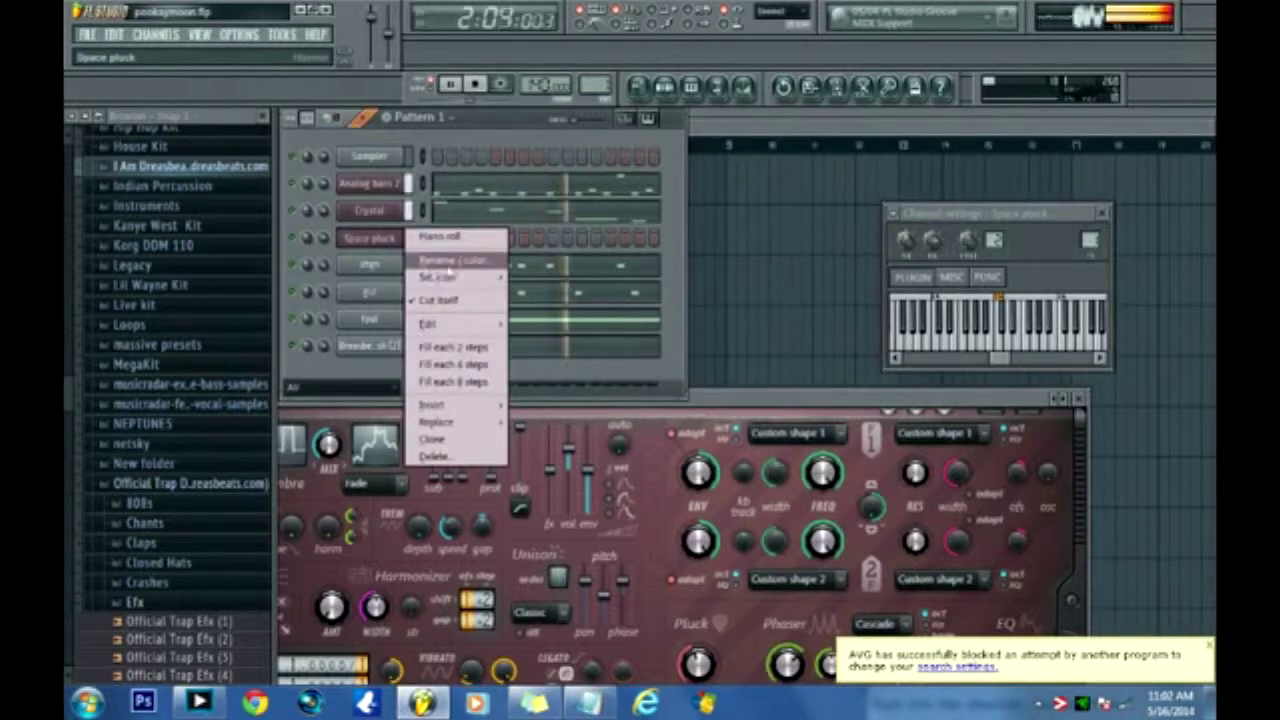
pyautogui.click(460, 240)
pyautogui.press('space')
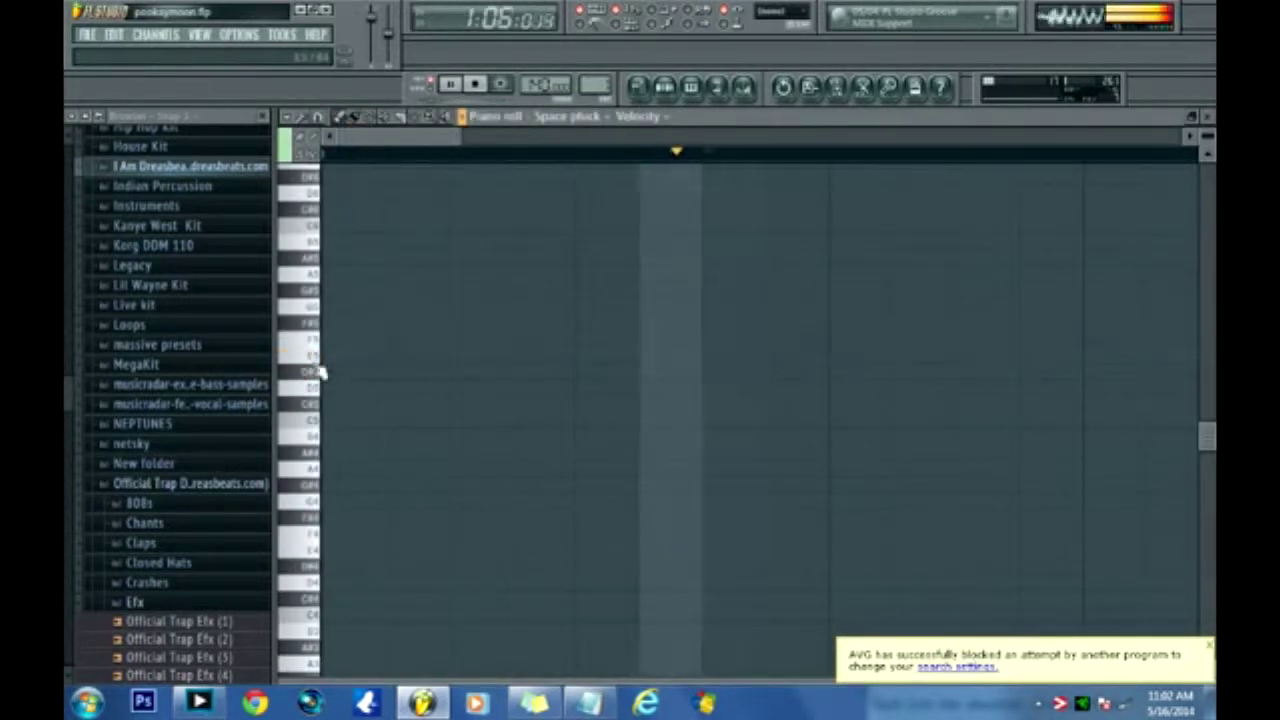
pyautogui.click(318, 376)
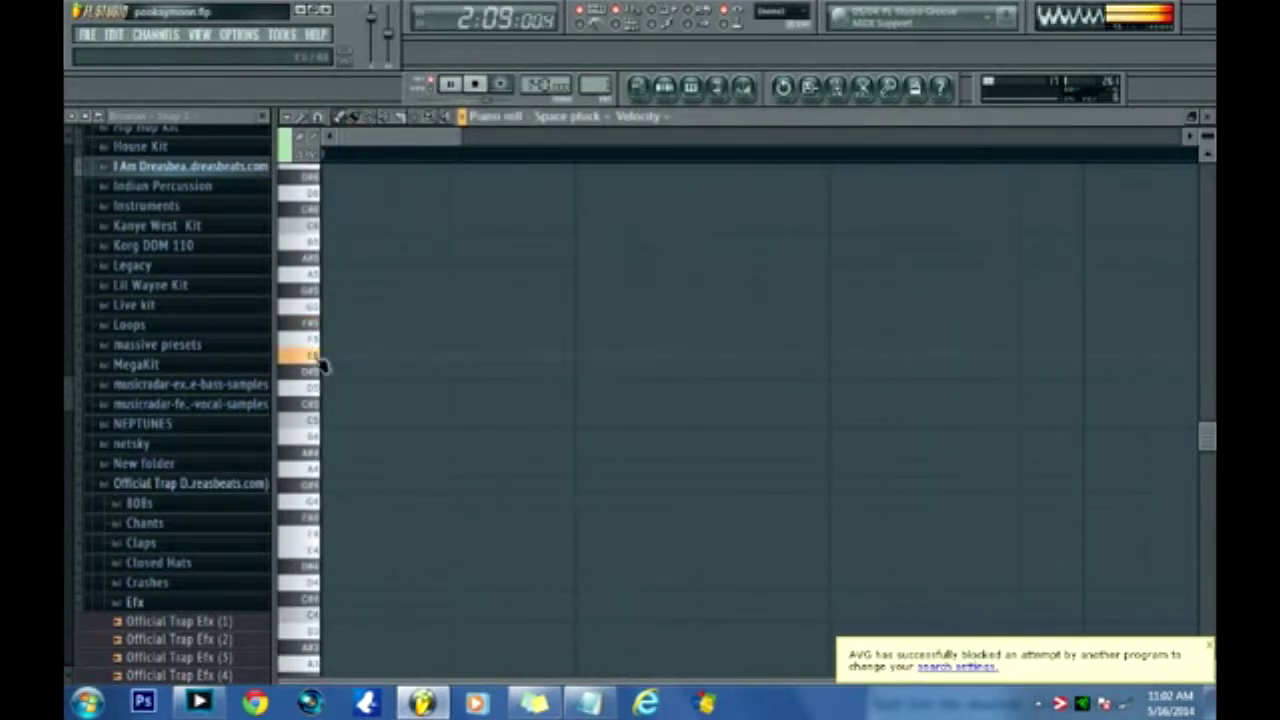
pyautogui.click(335, 372)
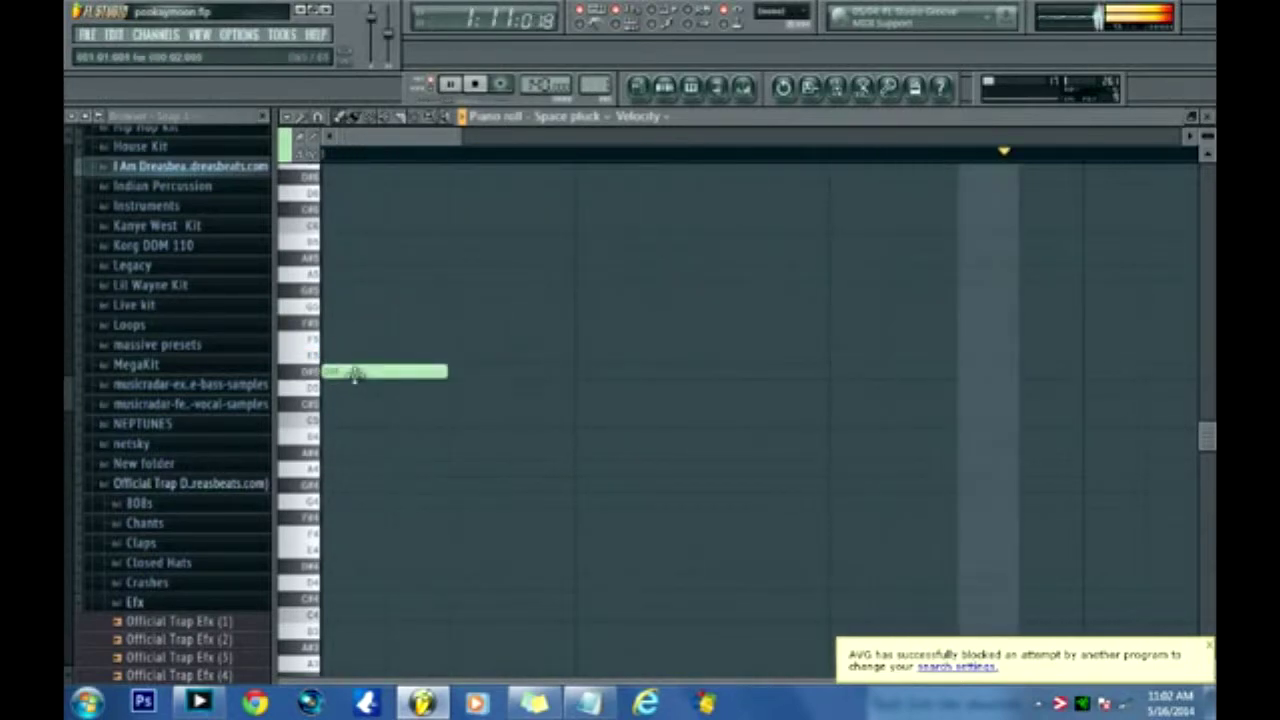
pyautogui.moveTo(432, 373); pyautogui.dragTo(385, 375)
pyautogui.scroll(3, 411, 446)
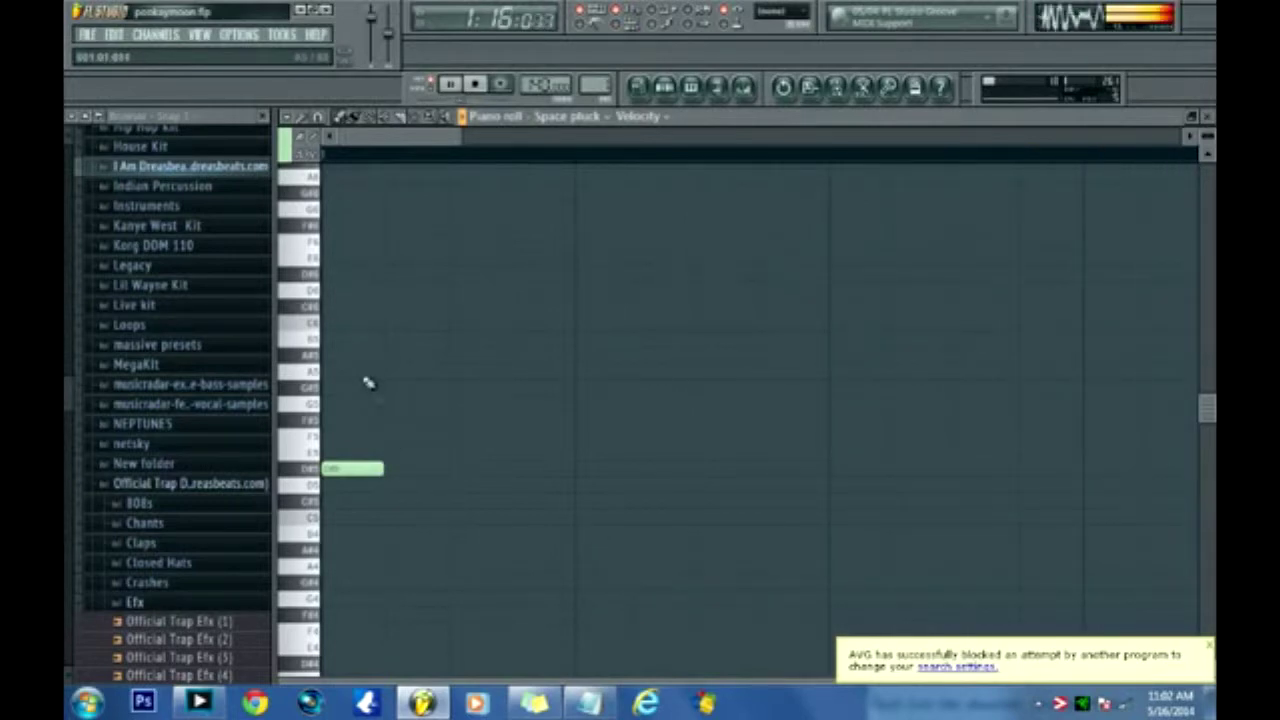
# Add rising one-step notes G#5, A#5, D#6 and G#6 at steps 2 to 5, trying F#6 and G6 for the last one.
pyautogui.click(451, 356)
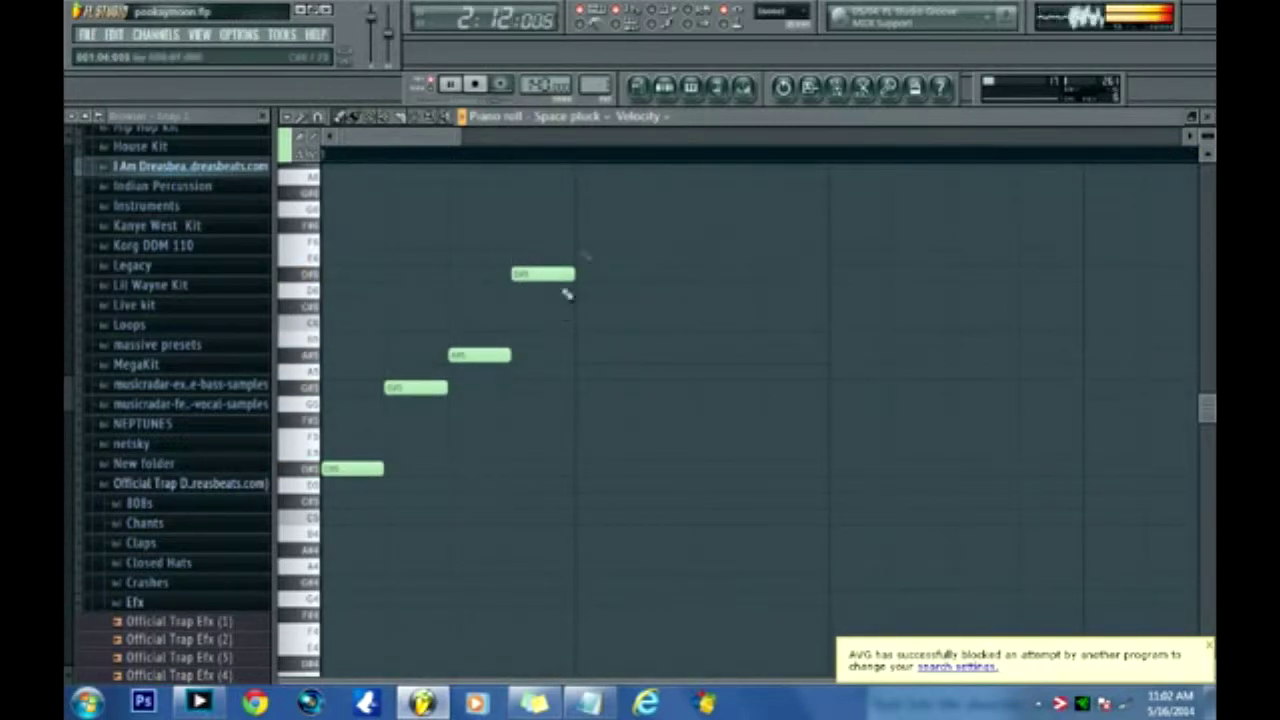
pyautogui.click(589, 226)
pyautogui.click(582, 206)
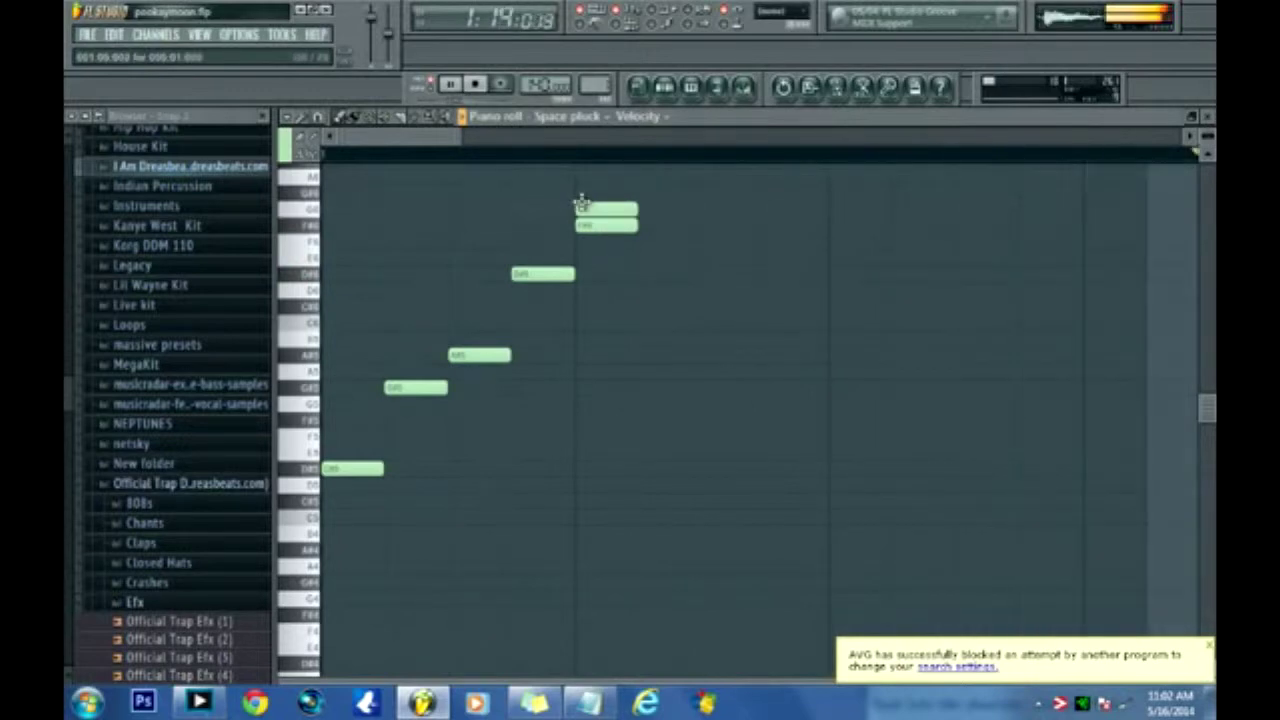
pyautogui.rightClick(586, 208)
pyautogui.rightClick(592, 226)
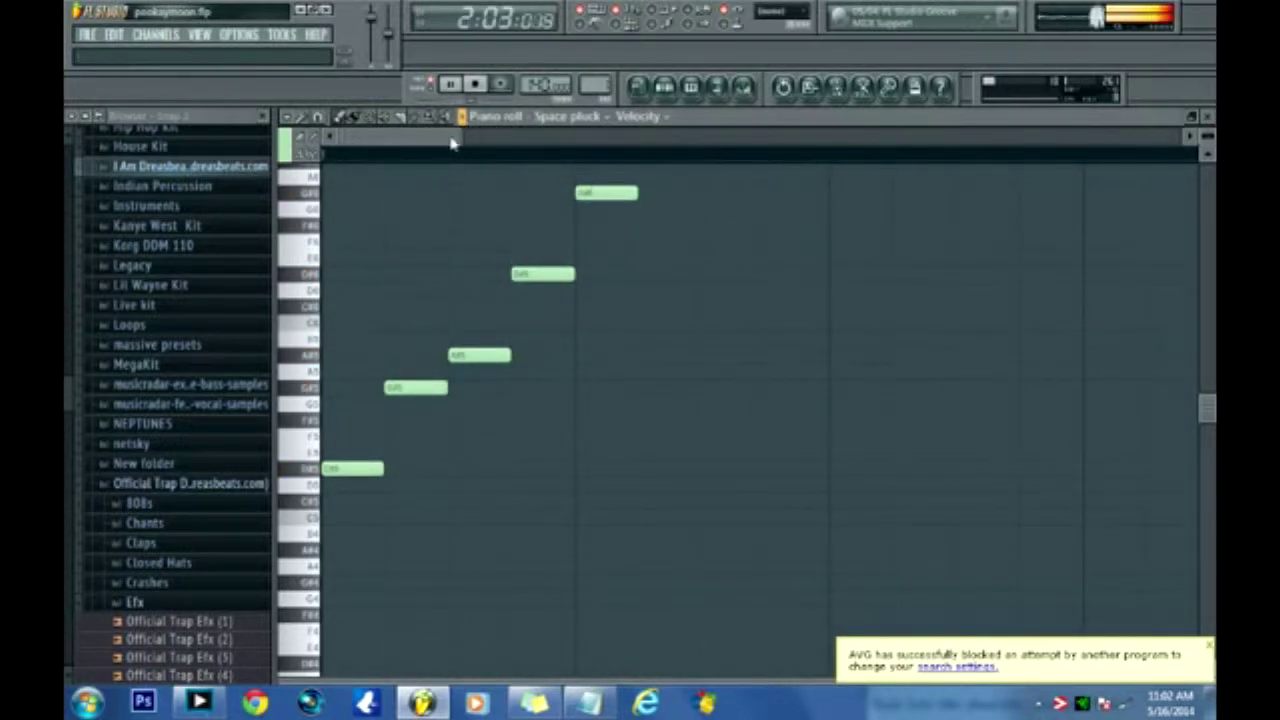
# Continue the Space pluck melody downward with one-step notes D#6, A#5, G#5 and D#5 at steps 6 to 9 of bar 1.
pyautogui.click(651, 273)
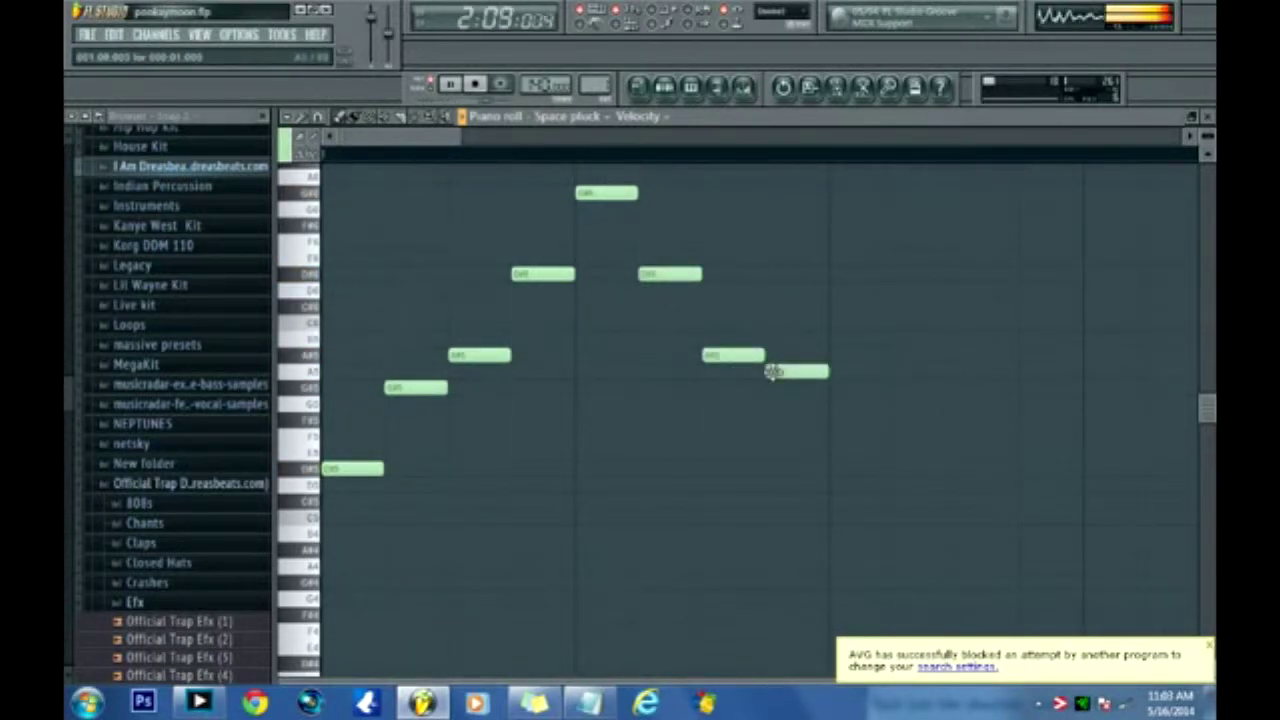
pyautogui.moveTo(770, 390); pyautogui.dragTo(772, 389)
pyautogui.click(843, 470)
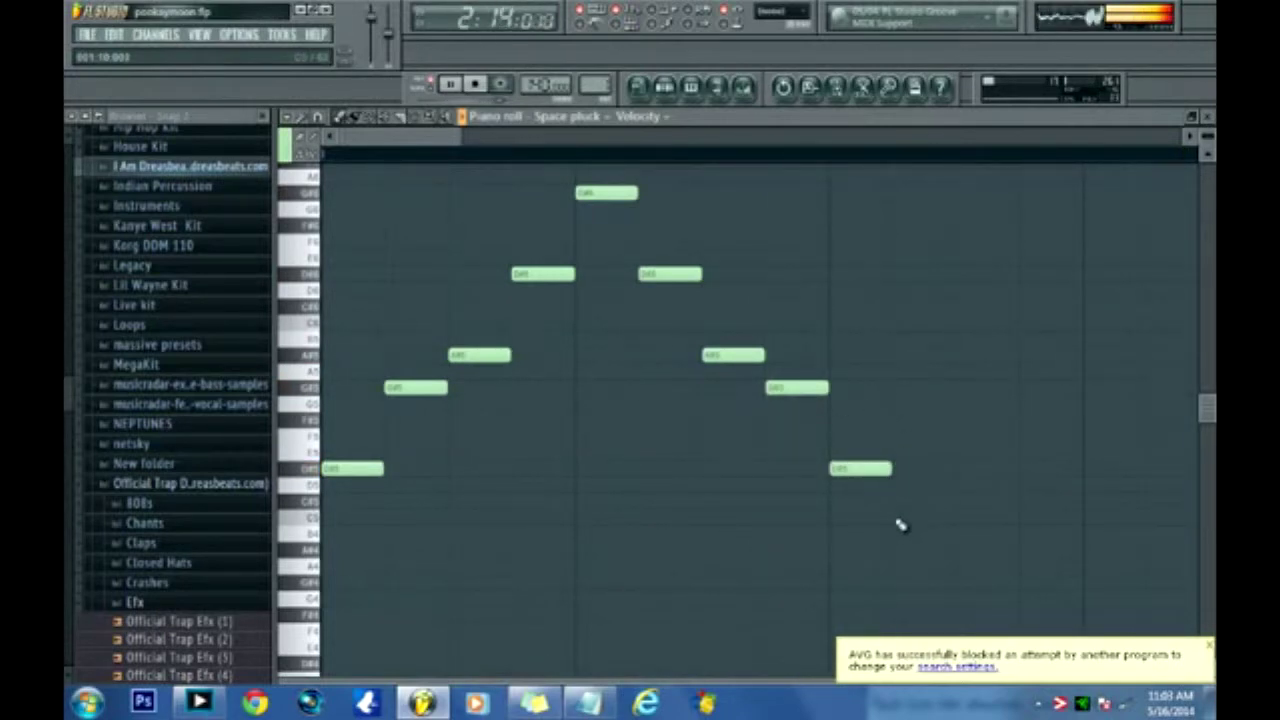
# Try a C5 note at step 10, delete it, and place one-step notes C#5, D#5, G#5 and D#5 at steps 10 to 13.
pyautogui.click(899, 518)
pyautogui.rightClick(899, 520)
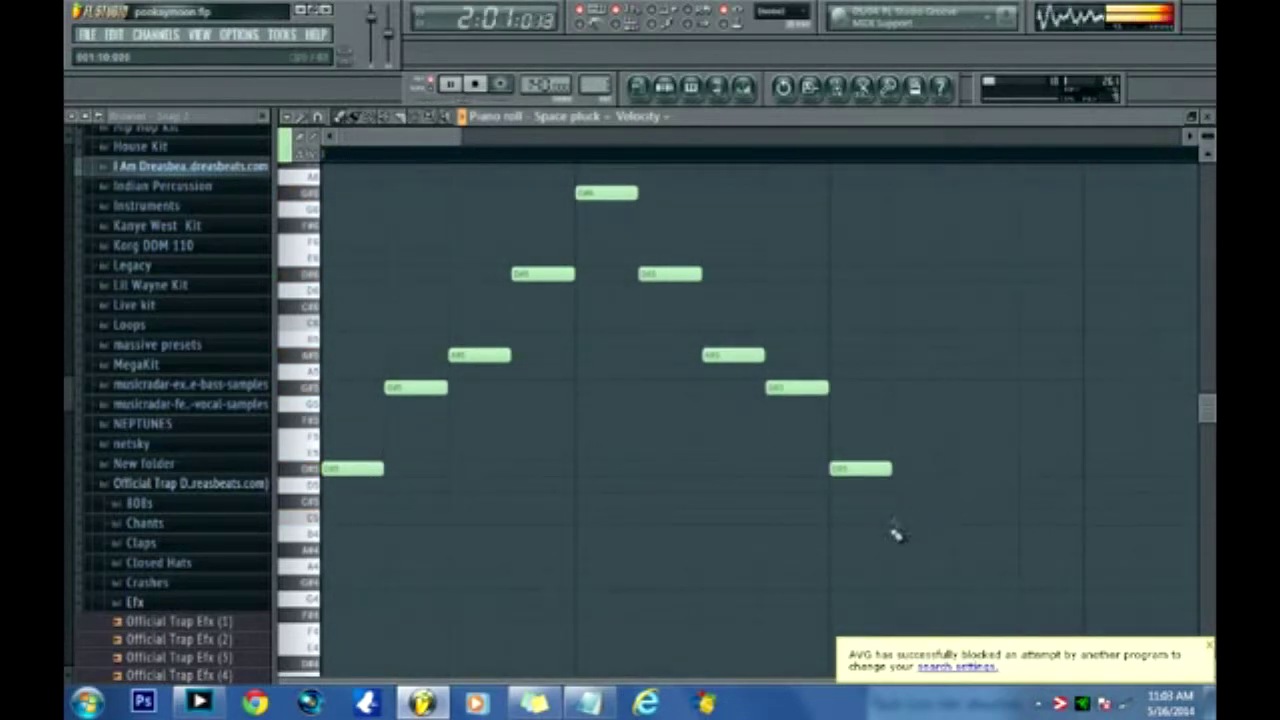
pyautogui.click(1040, 385)
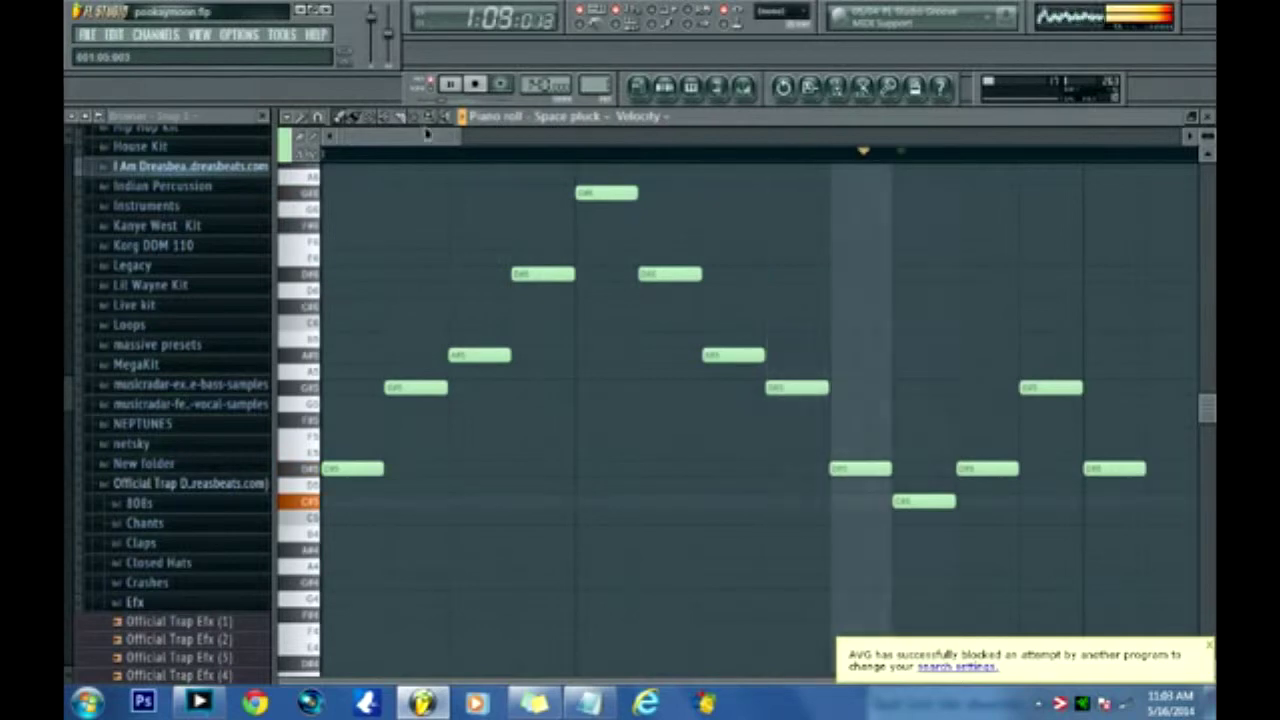
# Add C#5 at step 14, A#4 at step 15 in place of a trial B4, and A#4 at step 1 of bar 2.
pyautogui.moveTo(425, 137); pyautogui.dragTo(507, 146)
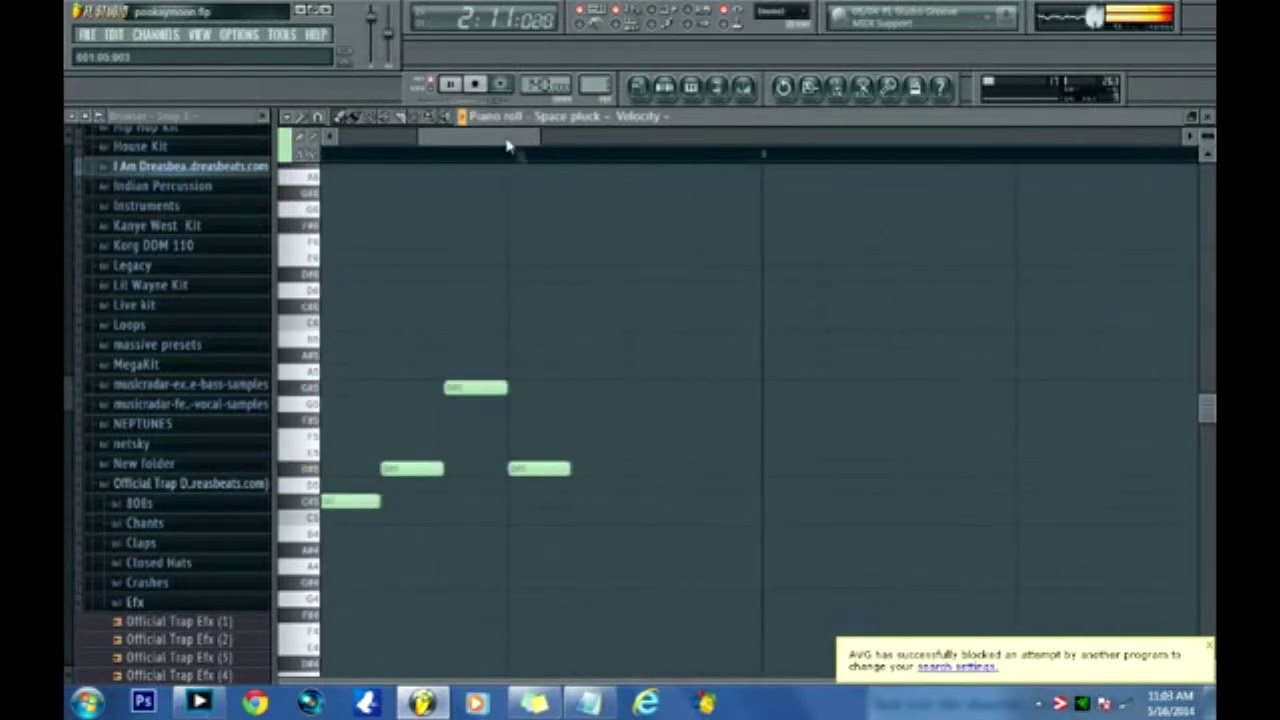
pyautogui.click(645, 534)
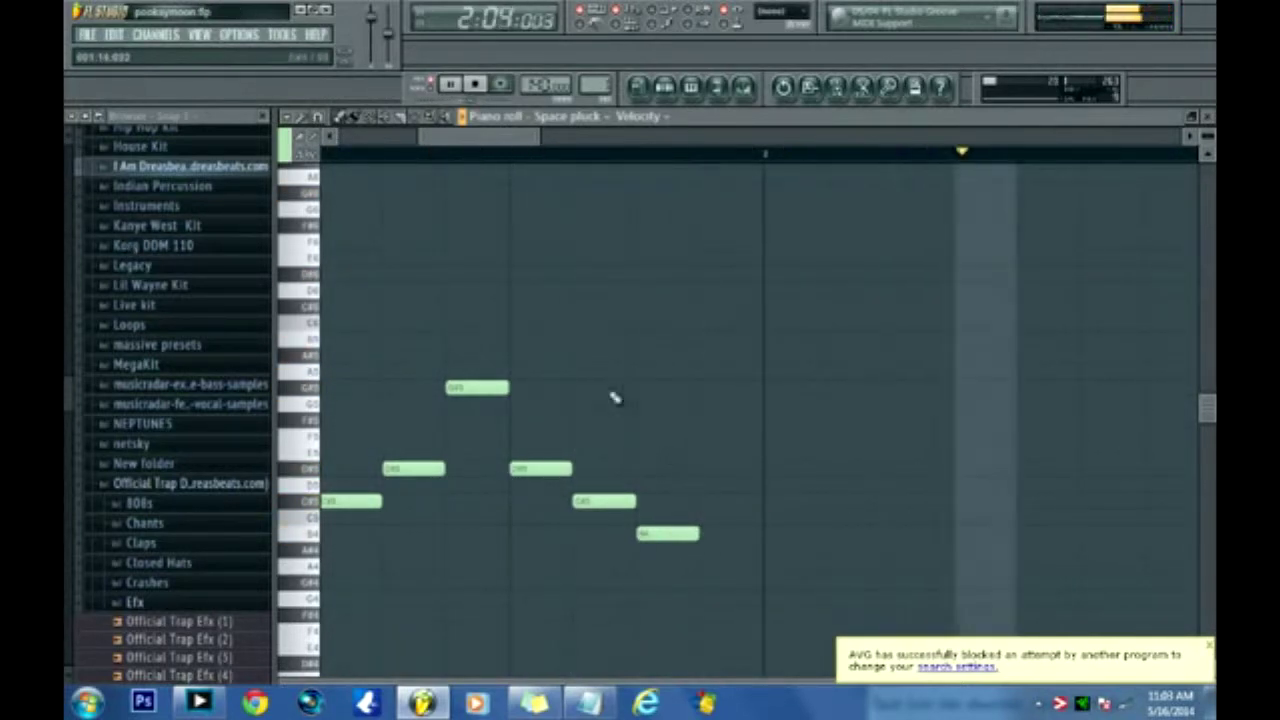
pyautogui.rightClick(655, 535)
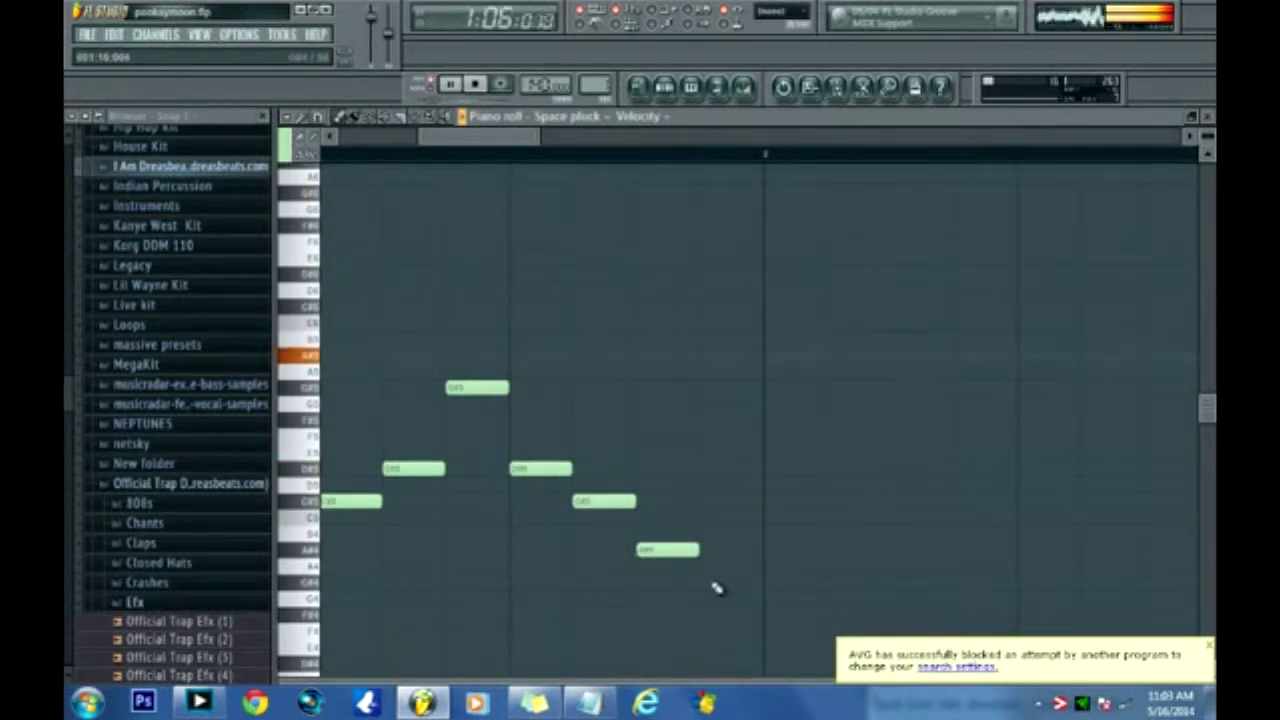
pyautogui.click(768, 549)
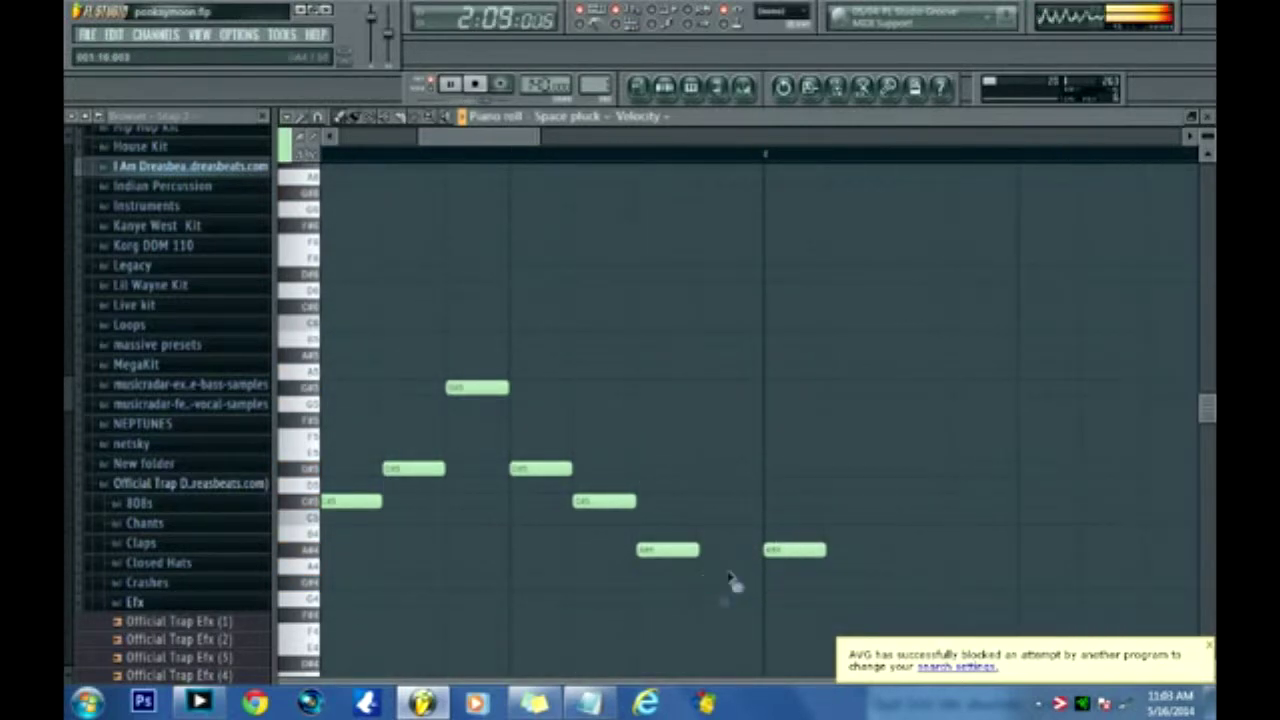
# Add one-step Space pluck notes G#4 at step 16 of bar 1 and C#5, D#5 and G#5 at steps 2 to 4 of bar 2.
pyautogui.click(835, 502)
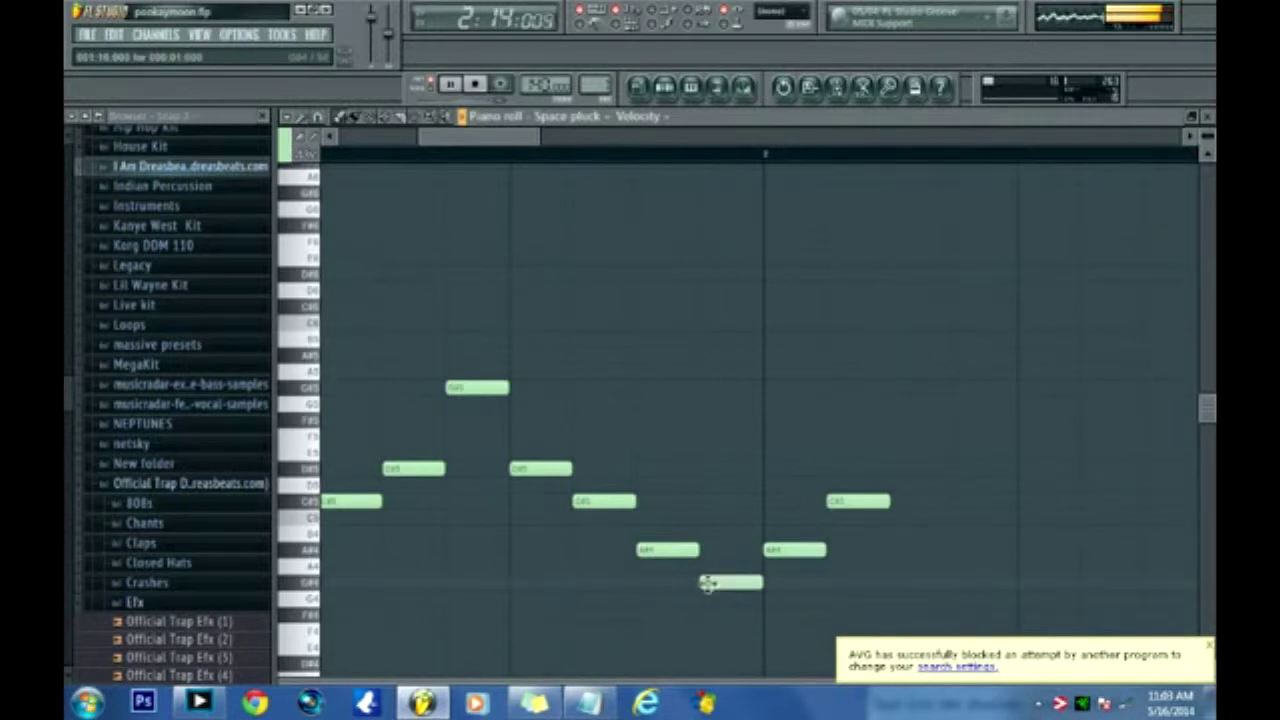
pyautogui.click(898, 468)
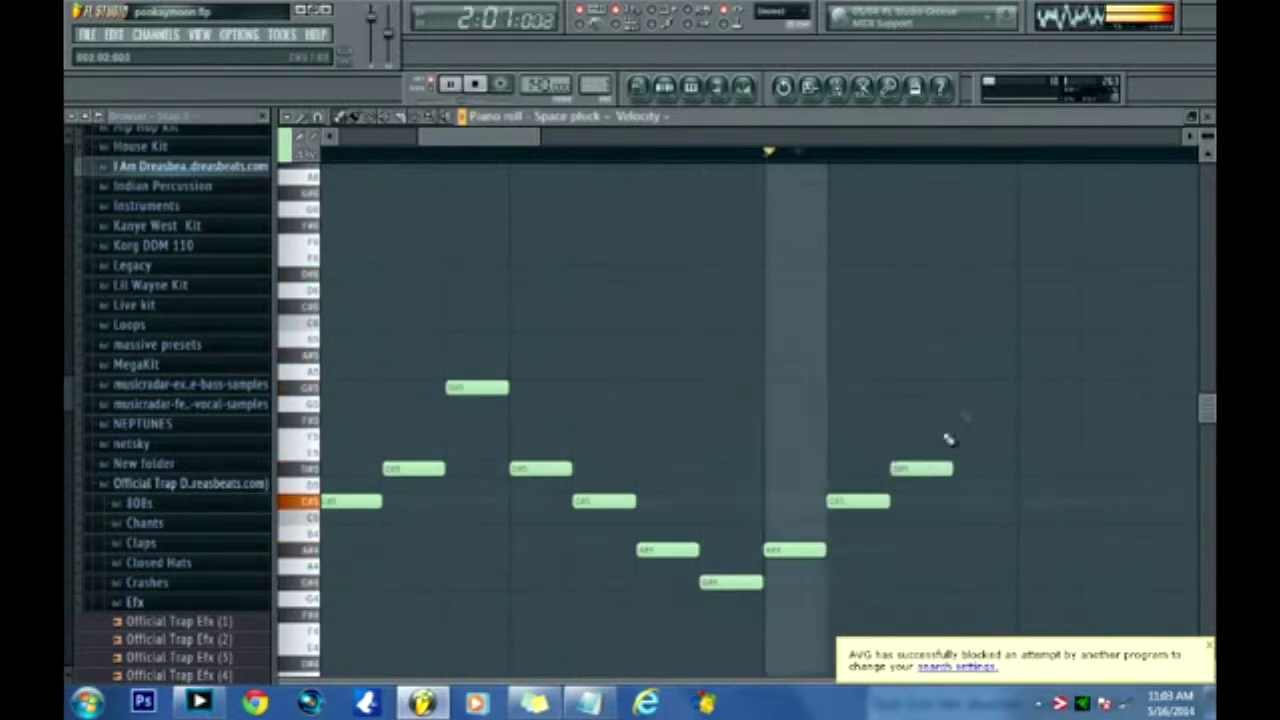
pyautogui.click(965, 388)
# Continue upward with one-step notes B5, C#6, D#6 and F#6 at steps 5 to 8 of bar 2, trying D#6 and C6 at step 6 and G6 at step 8.
pyautogui.moveTo(505, 137); pyautogui.dragTo(587, 154)
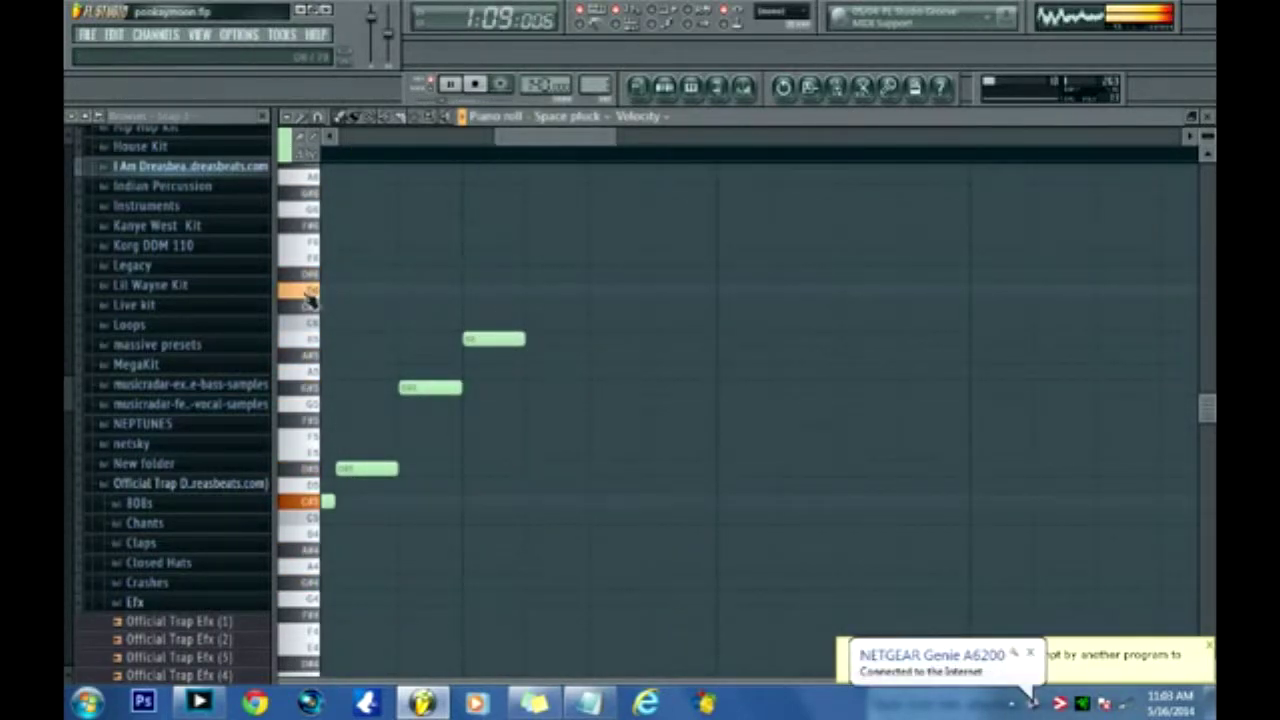
pyautogui.click(531, 273)
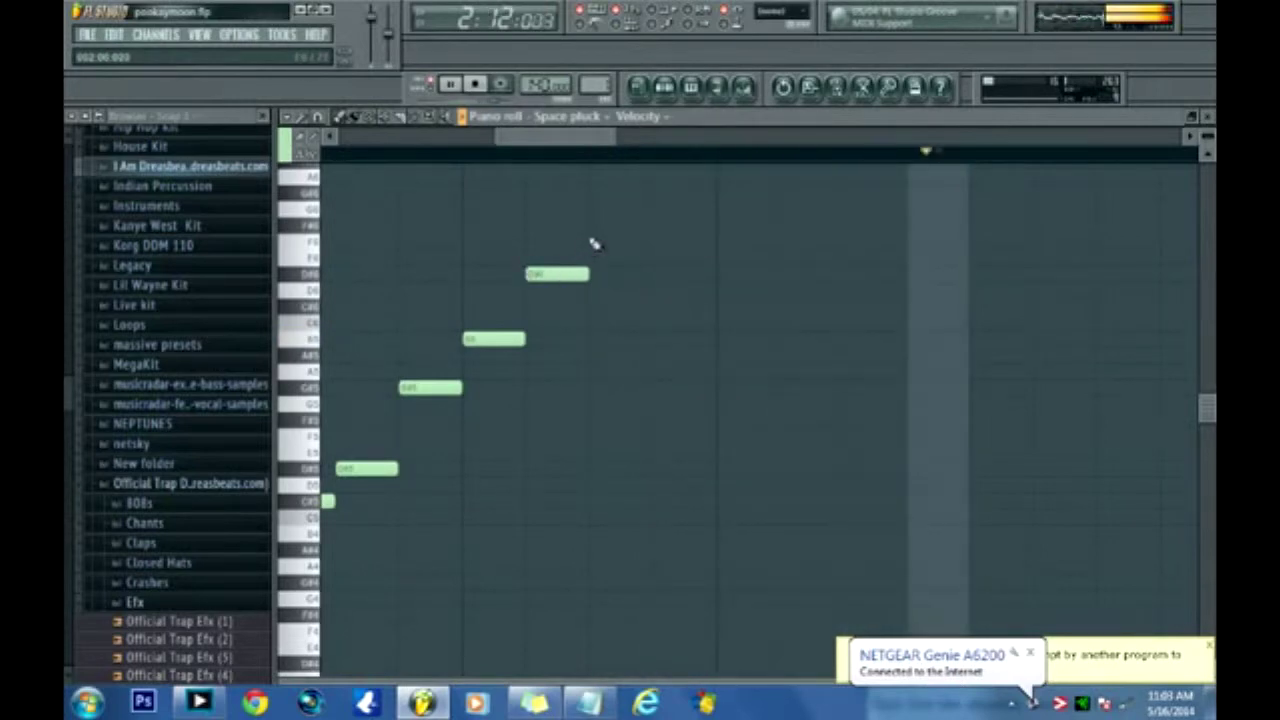
pyautogui.click(538, 324)
pyautogui.click(598, 280)
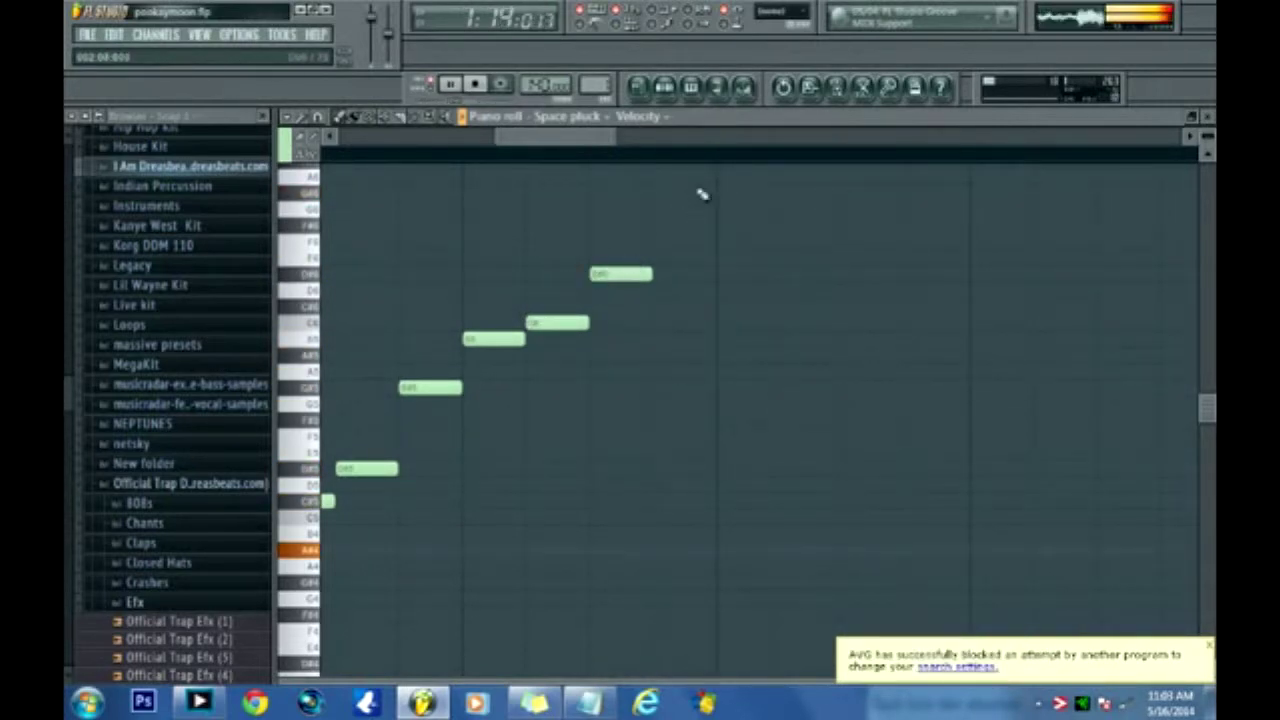
pyautogui.click(555, 307)
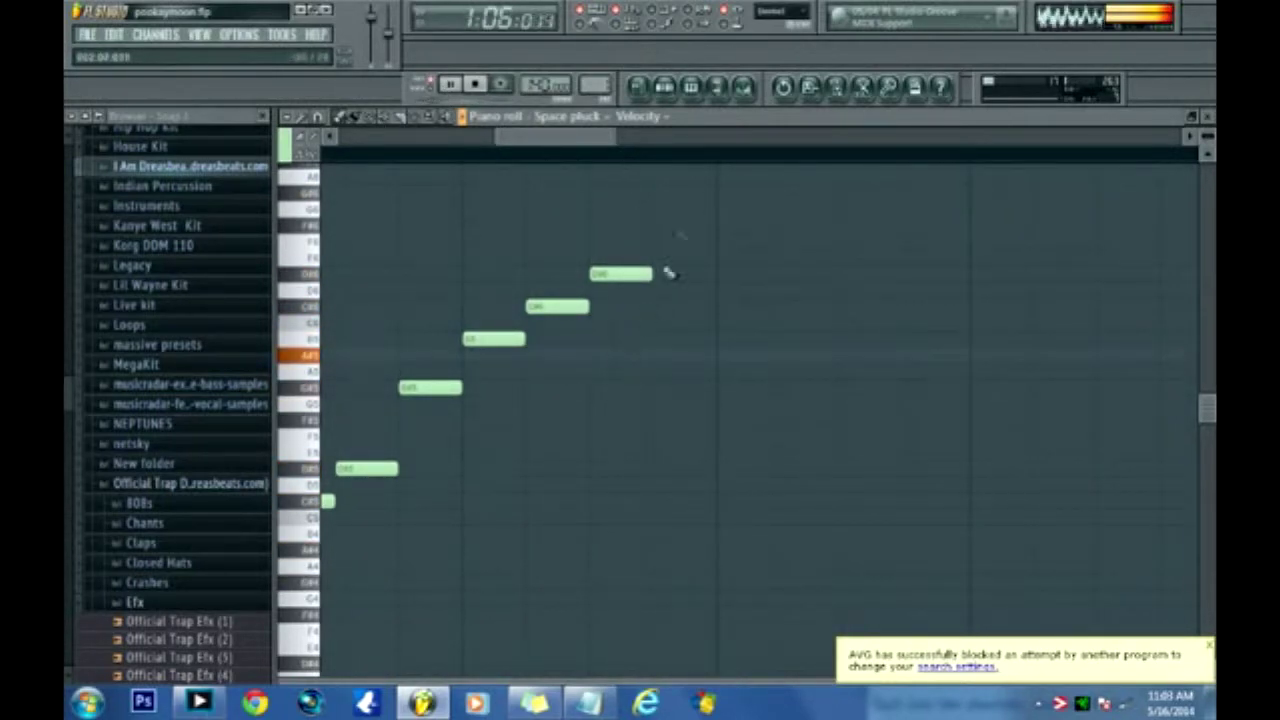
pyautogui.click(664, 210)
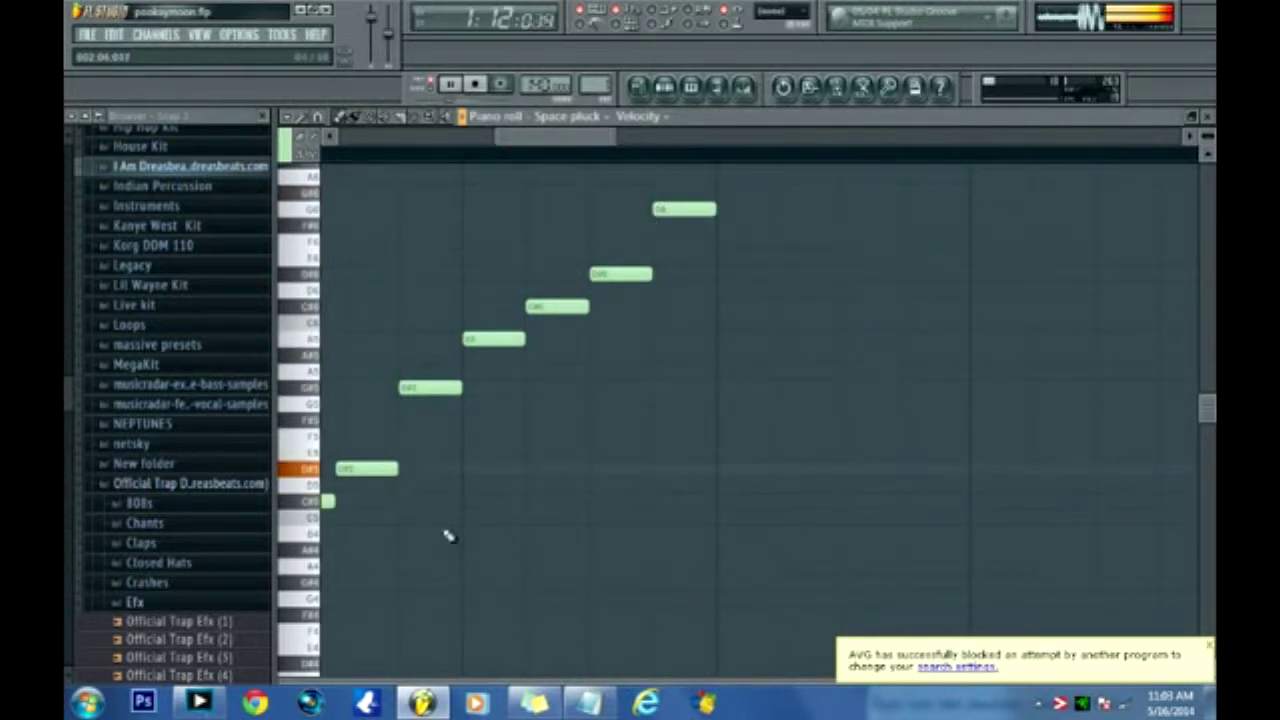
pyautogui.click(672, 225)
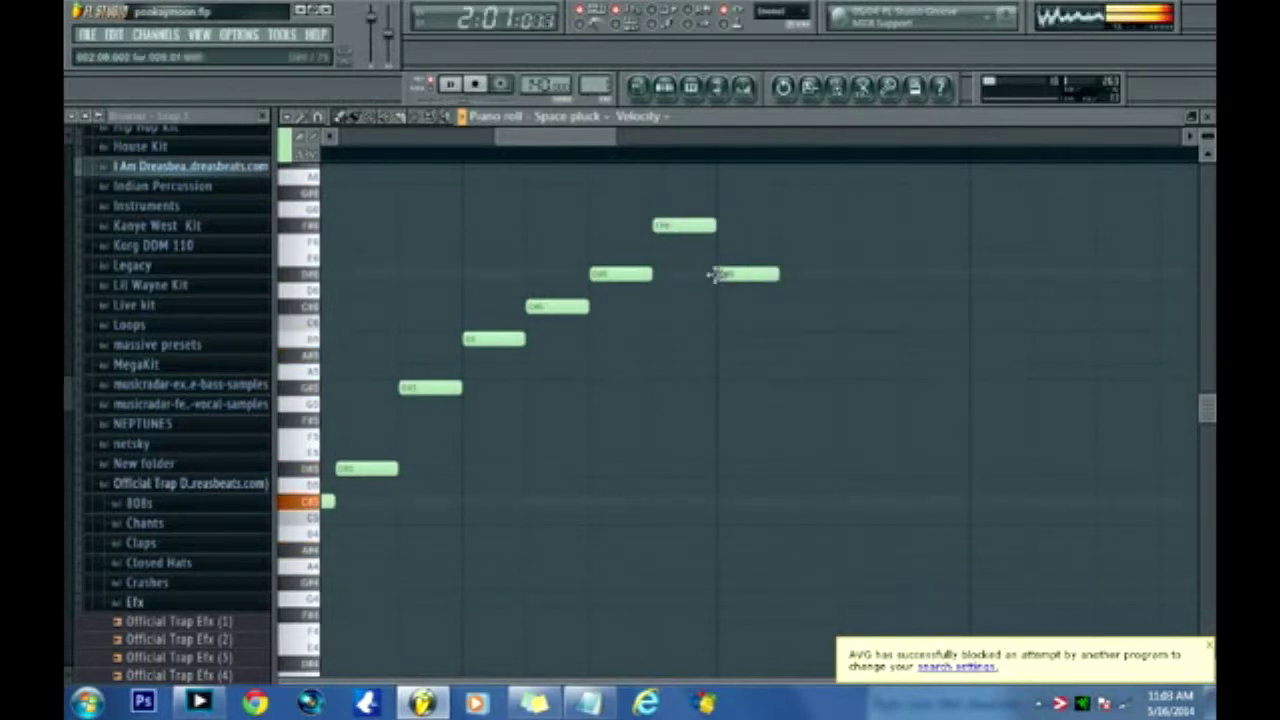
# Bring the melody down with one-step notes D#6, B5, G#5, E5, C#5, A#4 and G#4 at steps 9 to 15 of bar 2.
pyautogui.click(784, 307)
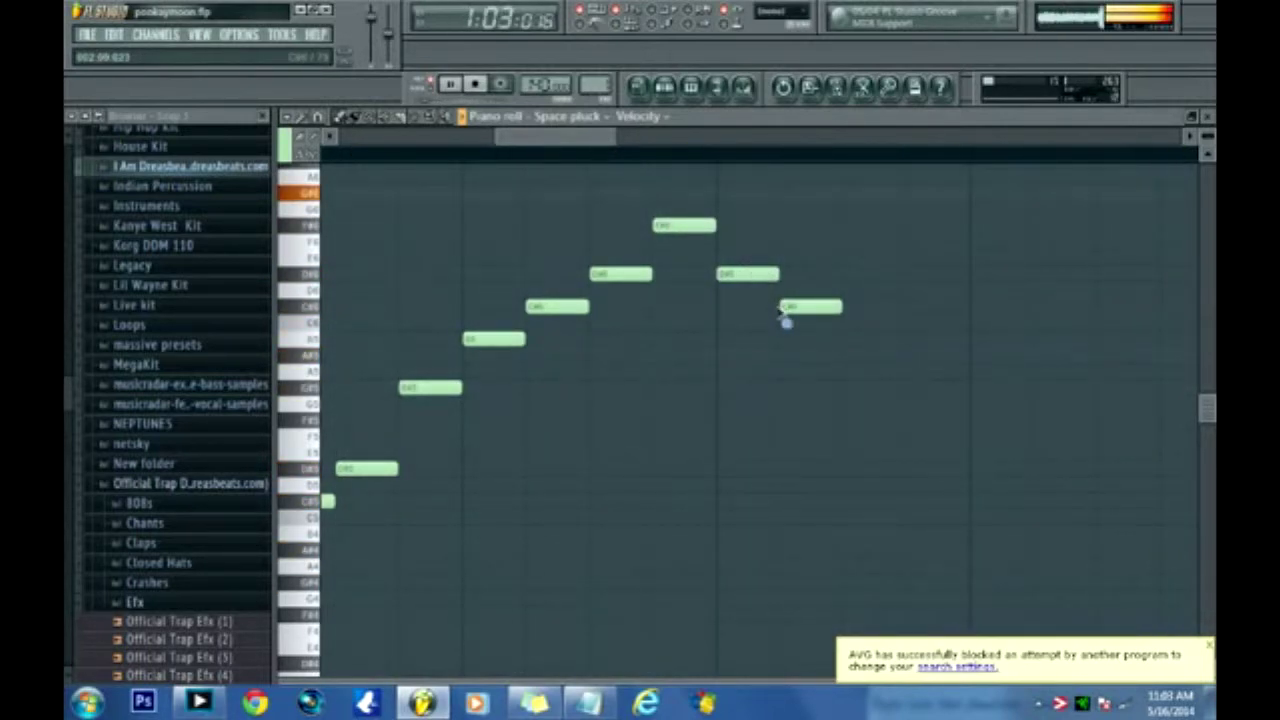
pyautogui.click(846, 387)
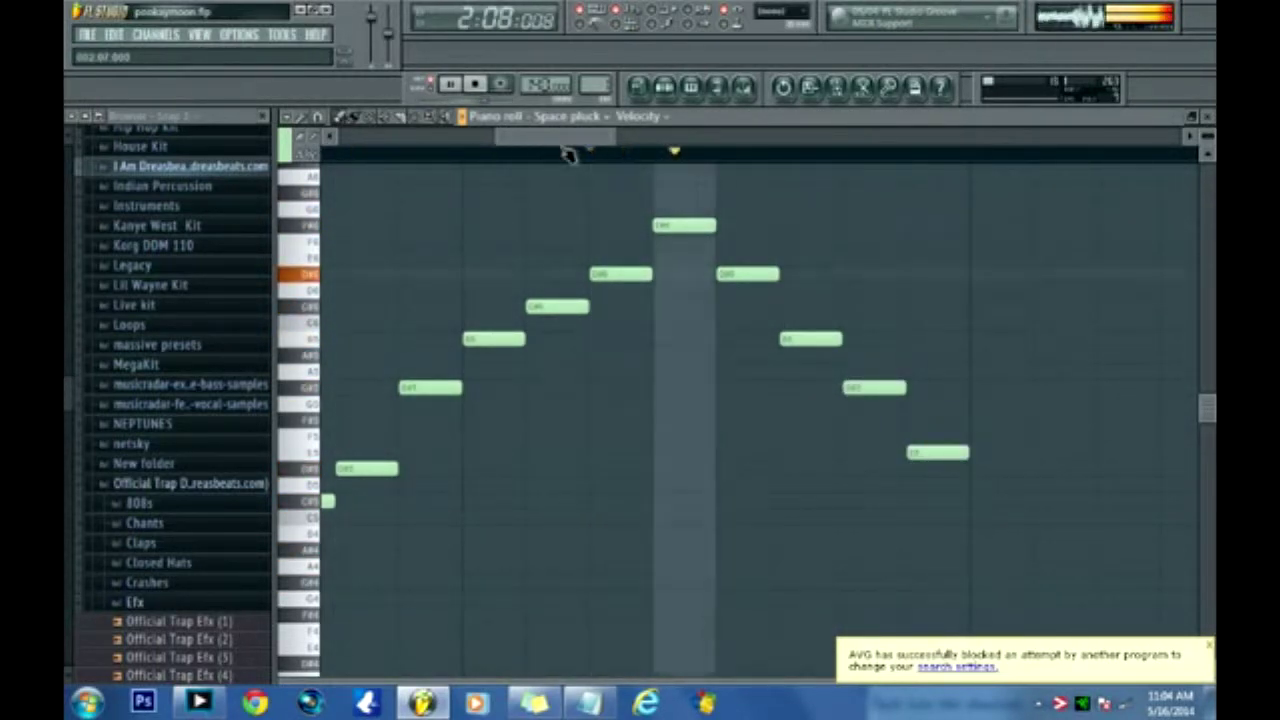
pyautogui.moveTo(562, 145); pyautogui.dragTo(598, 140)
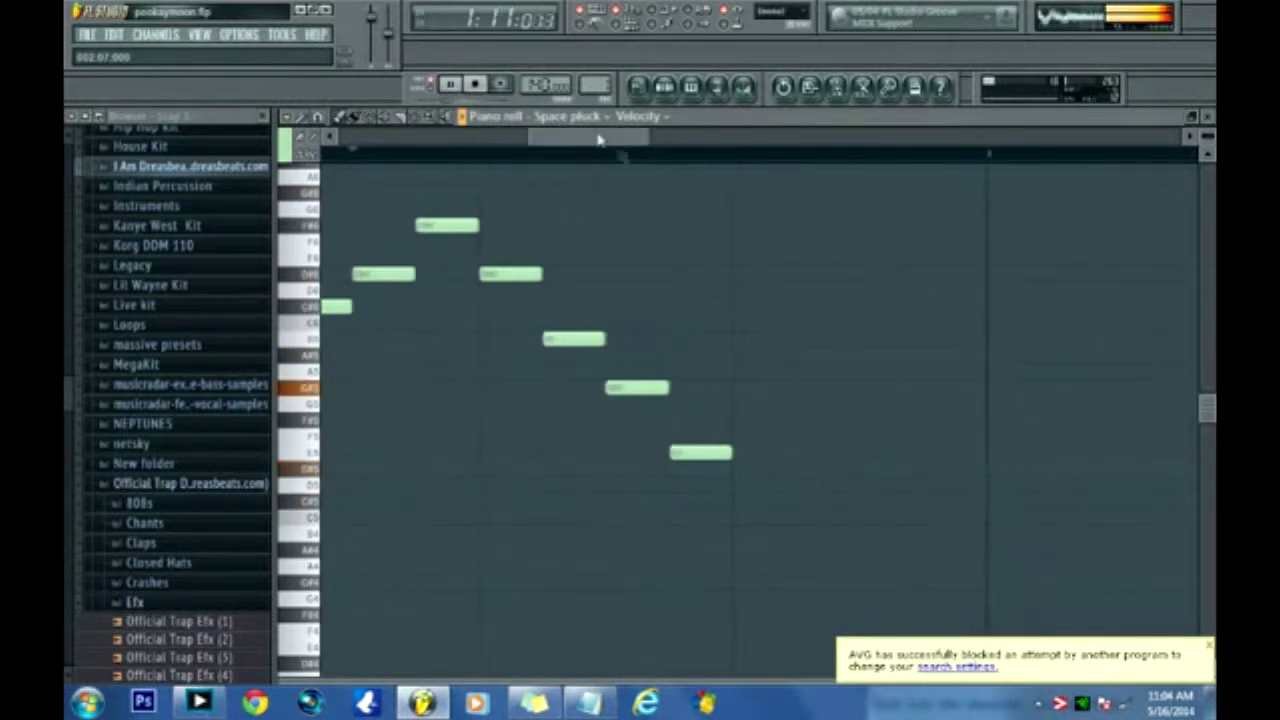
pyautogui.click(735, 501)
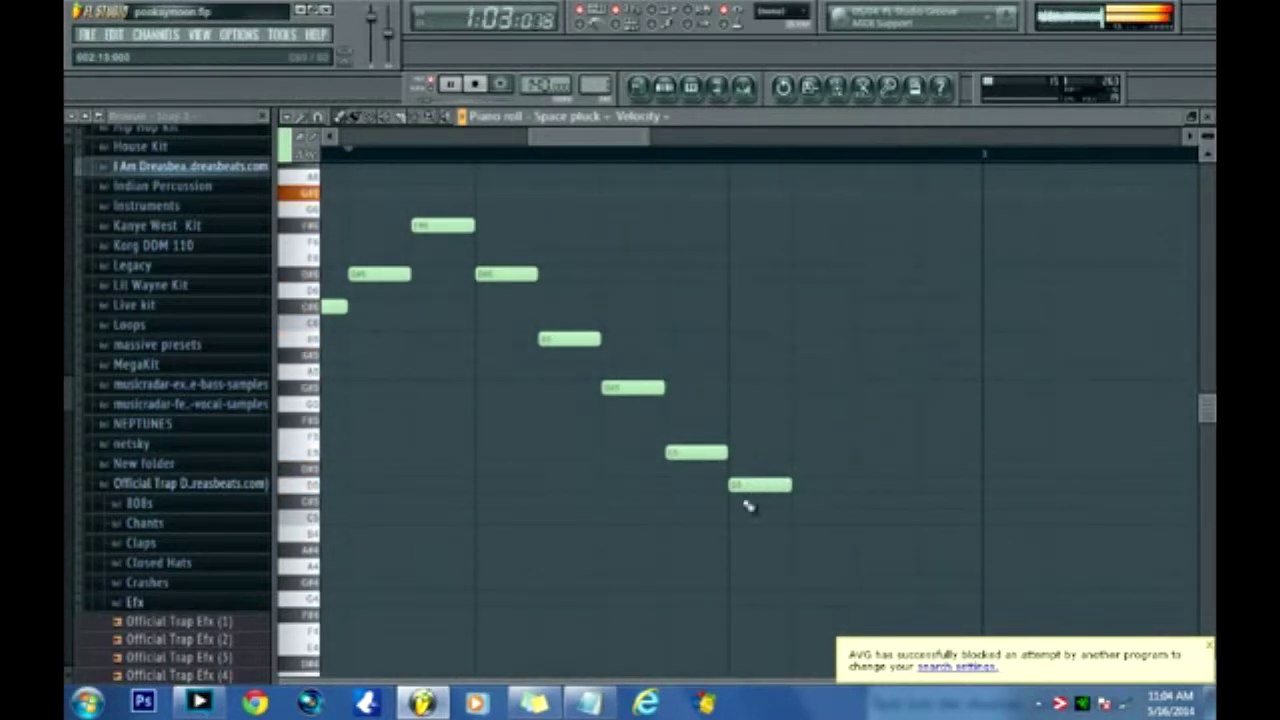
pyautogui.click(796, 534)
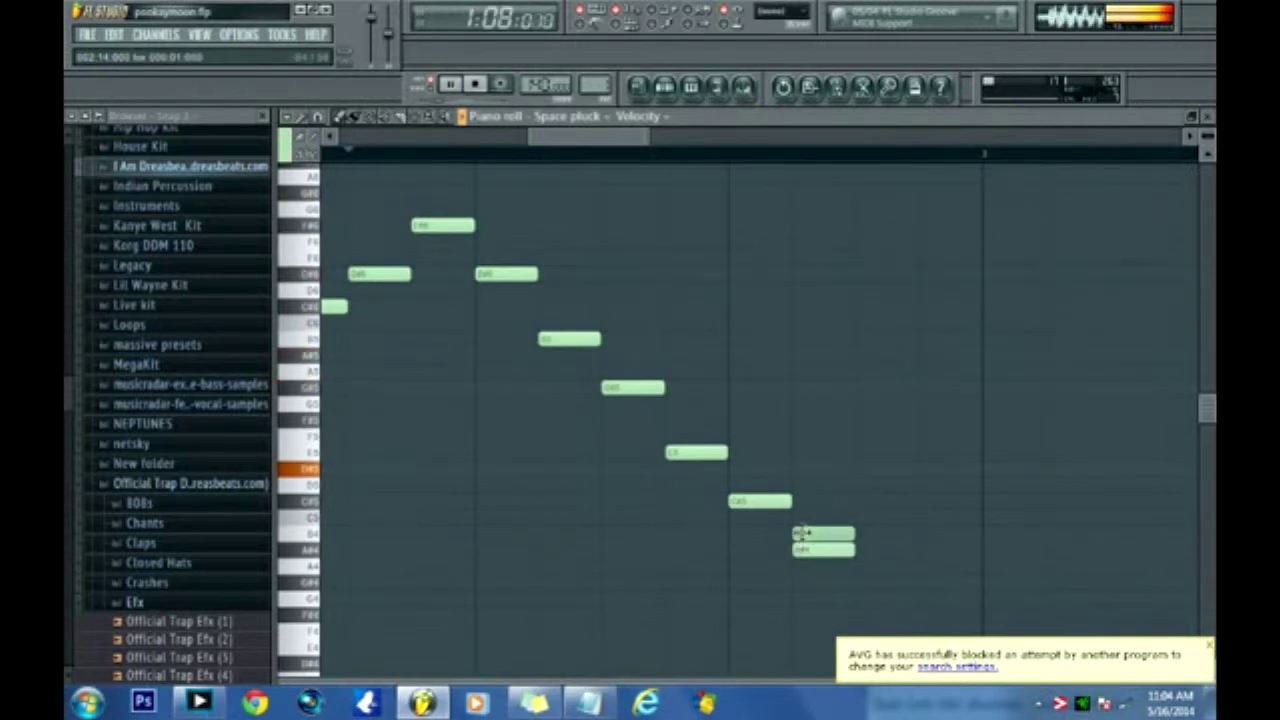
pyautogui.click(860, 581)
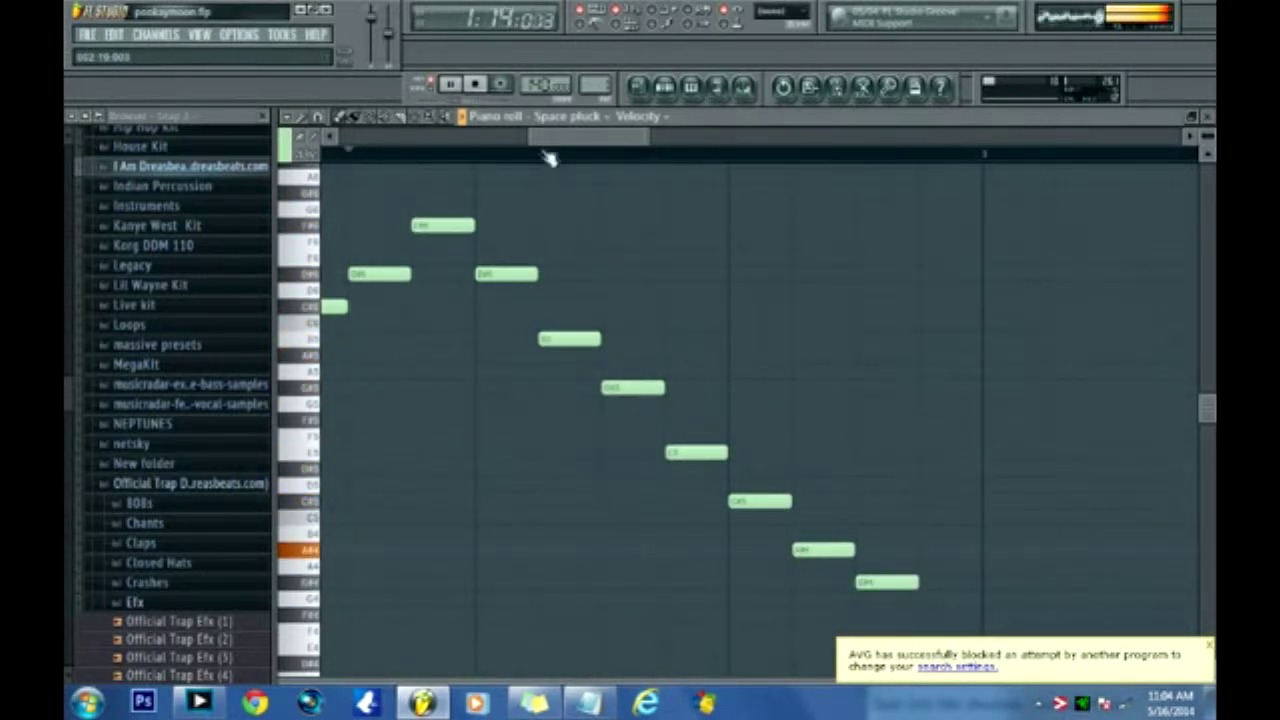
# Try G4 at step 15 of bar 2, restore G#4 there, and finish the bar with a one-step A#4 at step 16.
pyautogui.moveTo(554, 139); pyautogui.dragTo(596, 151)
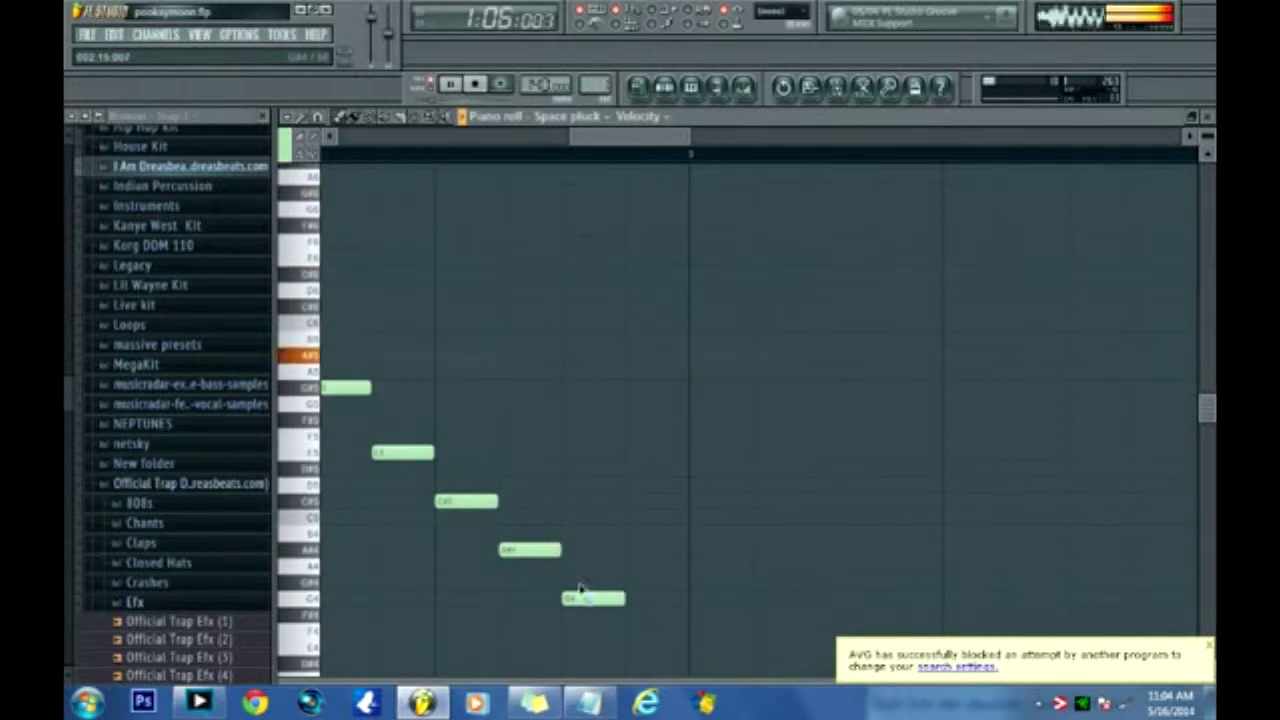
pyautogui.click(640, 549)
pyautogui.click(695, 502)
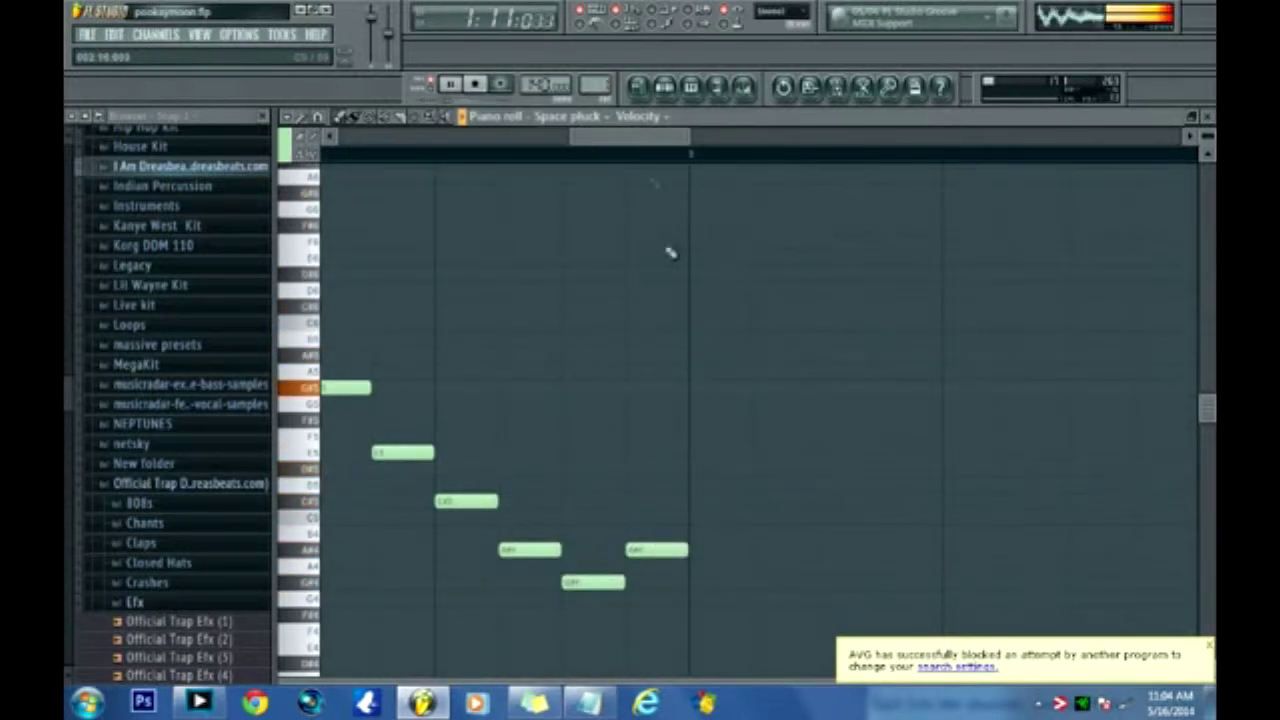
# Open the Space pluck channel's Harmor instrument and examine its Timbre 1 harmonic level, returning to the Pattern 1 channel list.
pyautogui.click(665, 90)
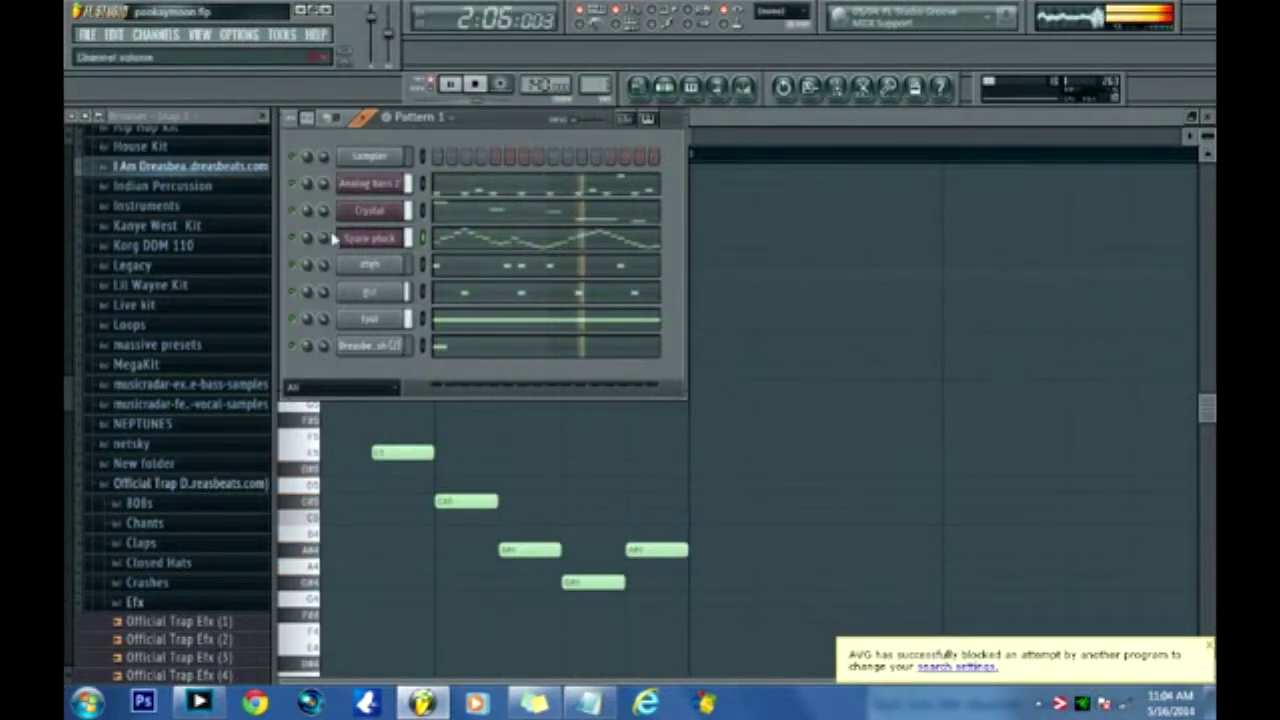
pyautogui.click(365, 240)
pyautogui.moveTo(677, 402); pyautogui.dragTo(791, 148)
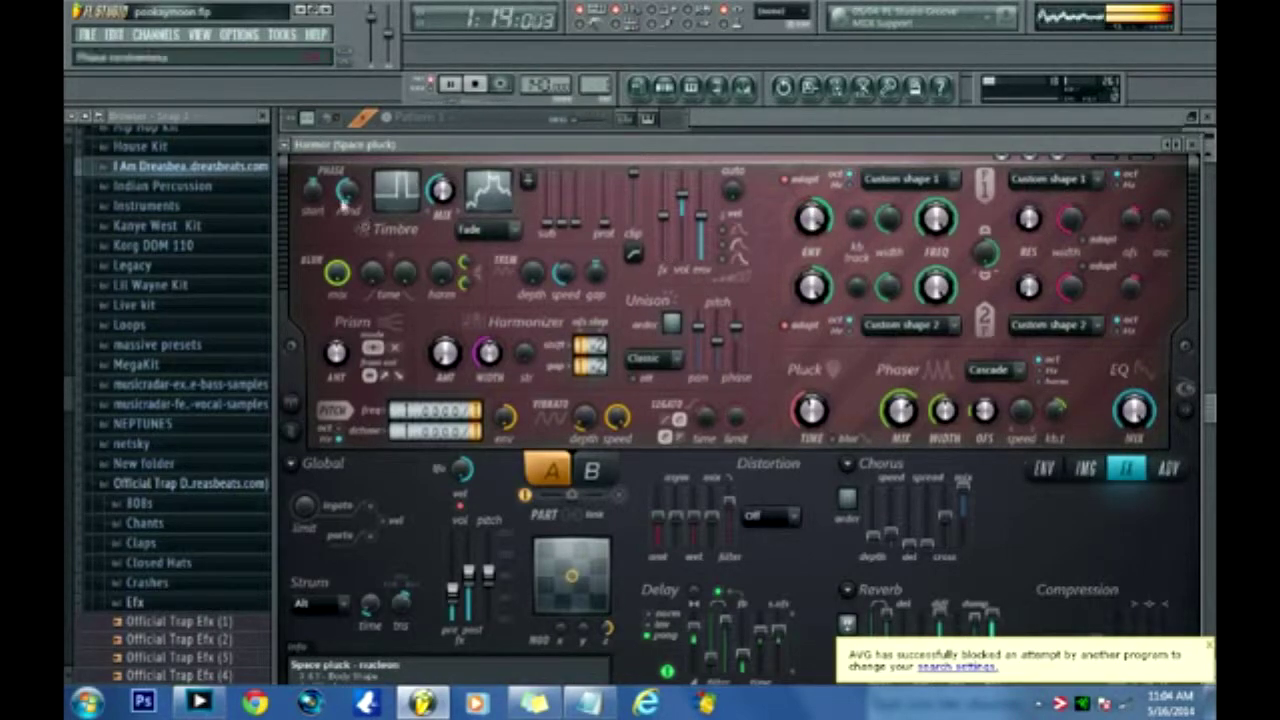
pyautogui.click(412, 198)
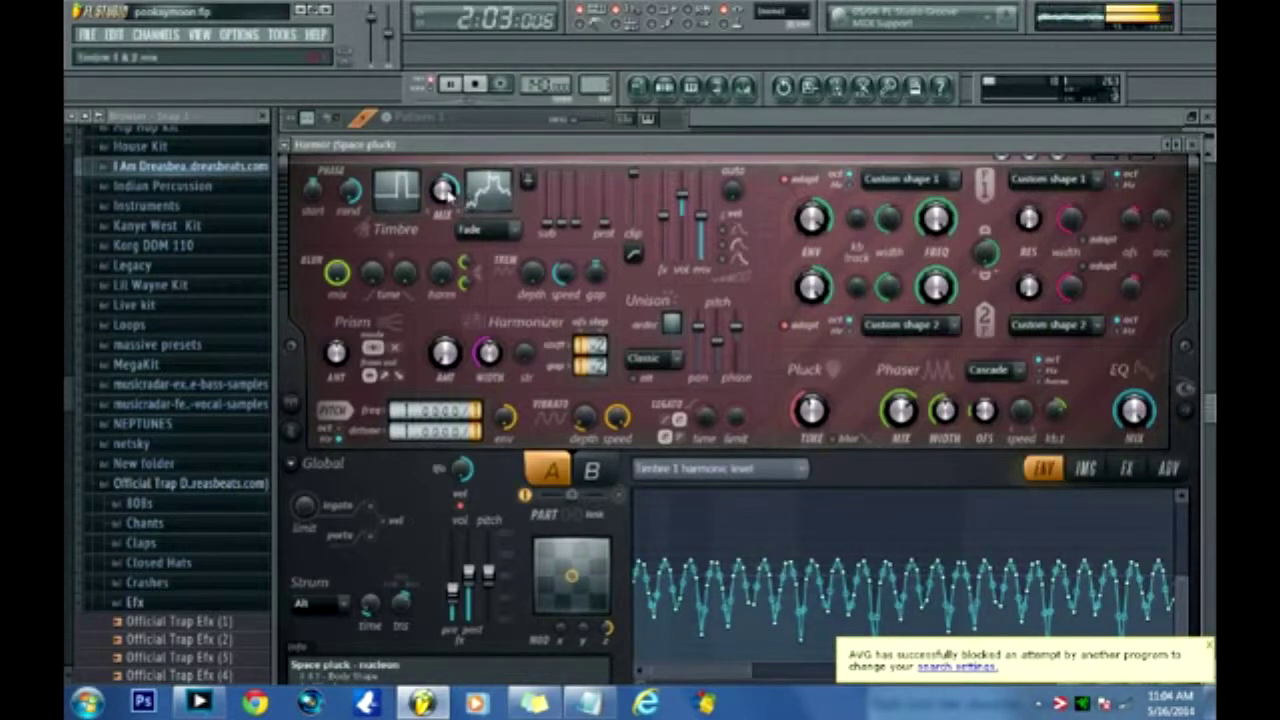
pyautogui.click(489, 123)
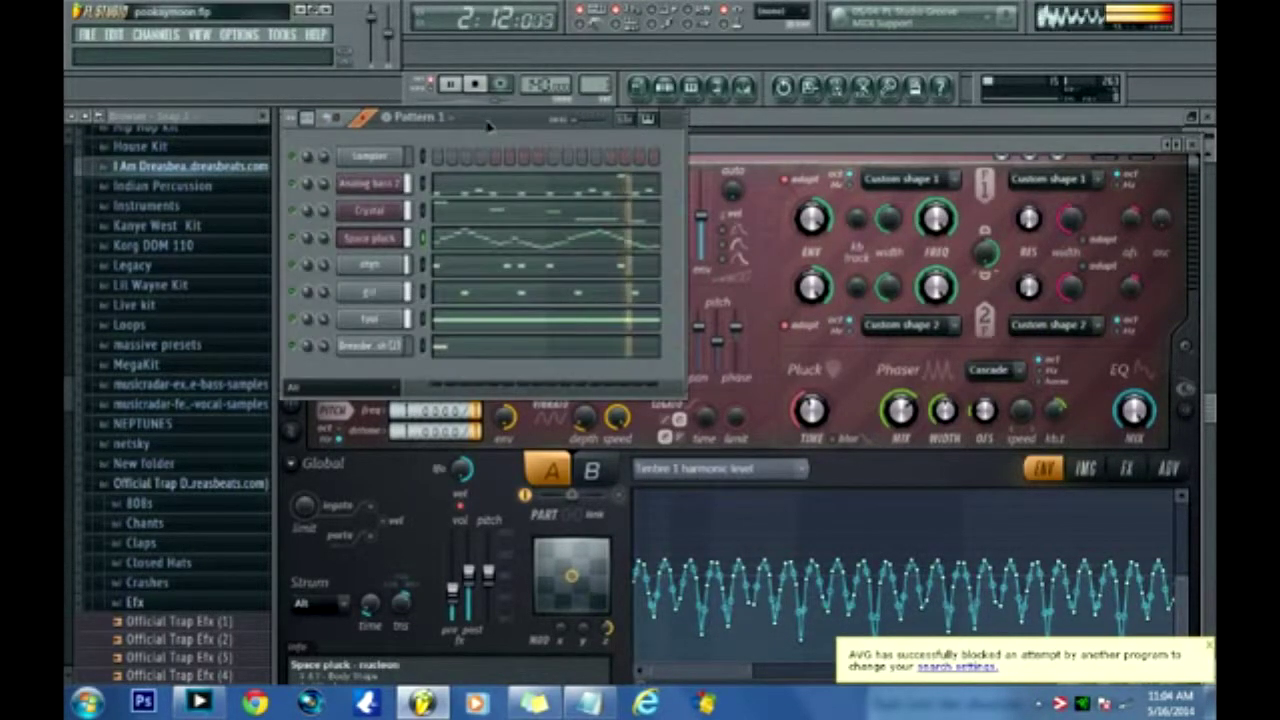
# Clone the Space pluck channel and move the clone's instrument window clear of the channel list.
pyautogui.rightClick(345, 240)
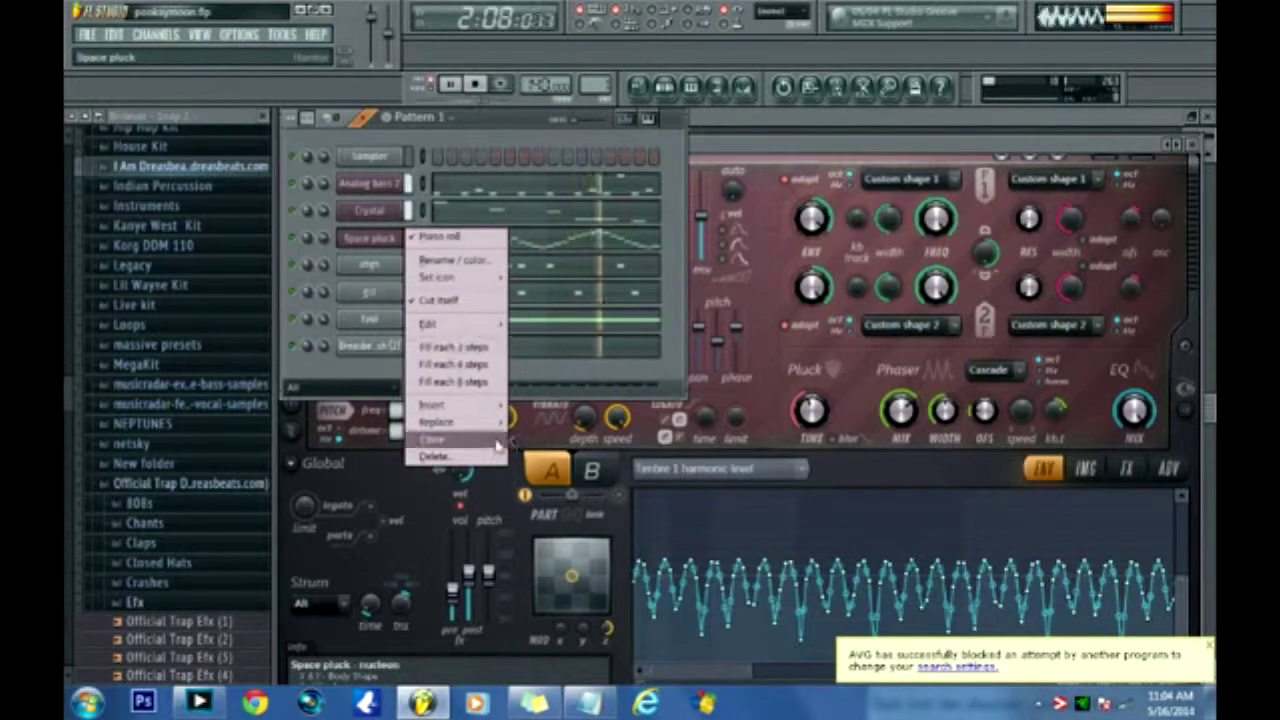
pyautogui.click(440, 440)
pyautogui.moveTo(1116, 457)
pyautogui.mouseDown()
pyautogui.moveTo(873, 394)
pyautogui.moveTo(873, 378)
pyautogui.mouseUp()
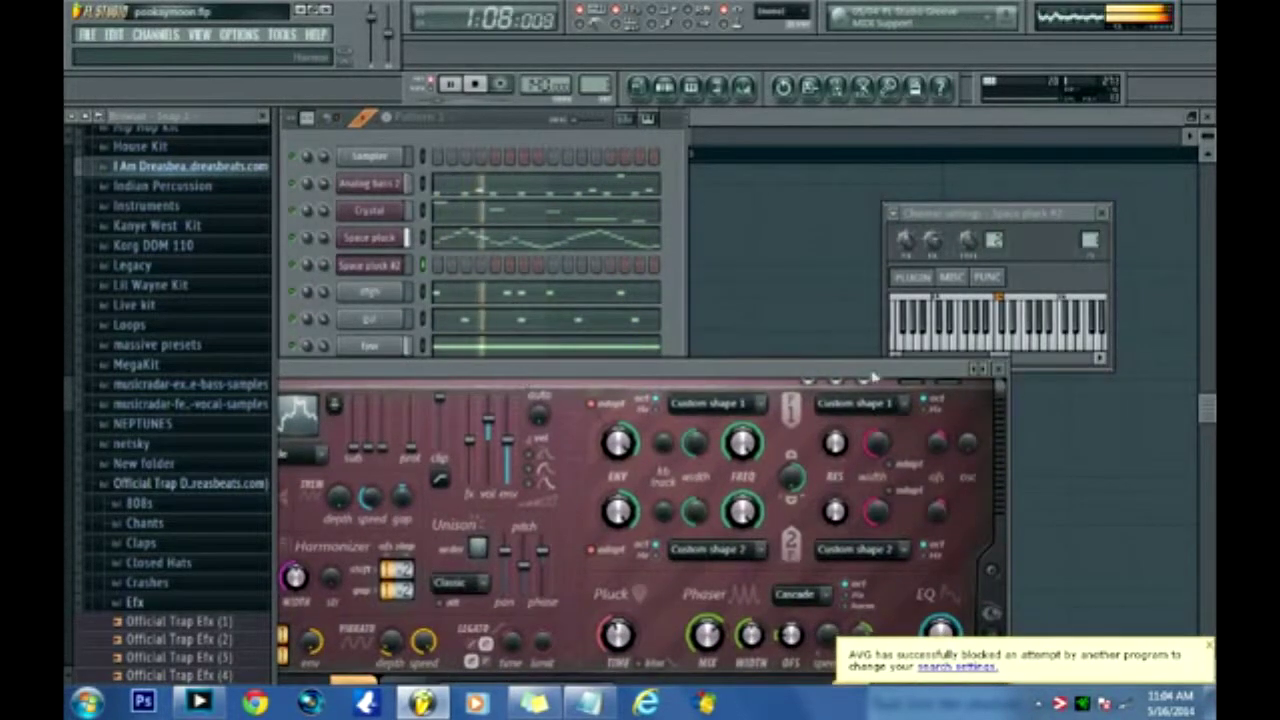
# Audition the Harmor presets Shorty 4, Space dust and Stab fall on the cloned channel, settling on Stratosphere.
pyautogui.click(984, 375)
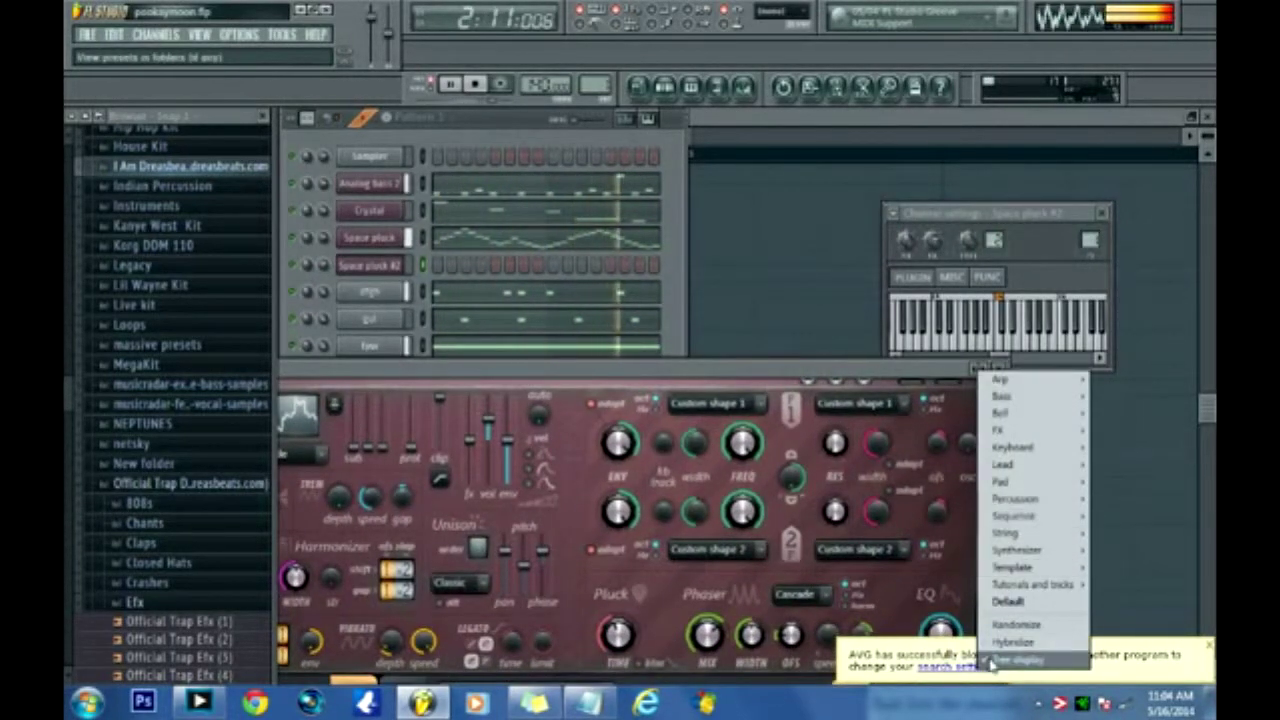
pyautogui.moveTo(1059, 567)
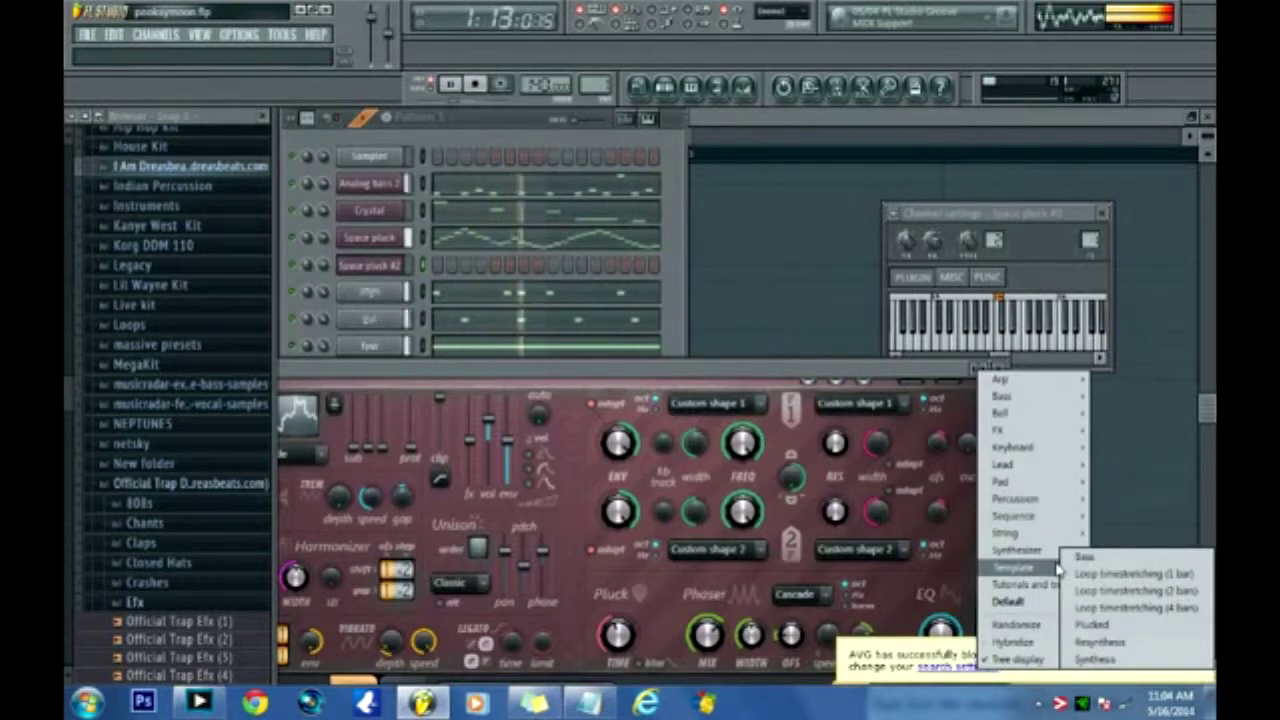
pyautogui.click(1121, 538)
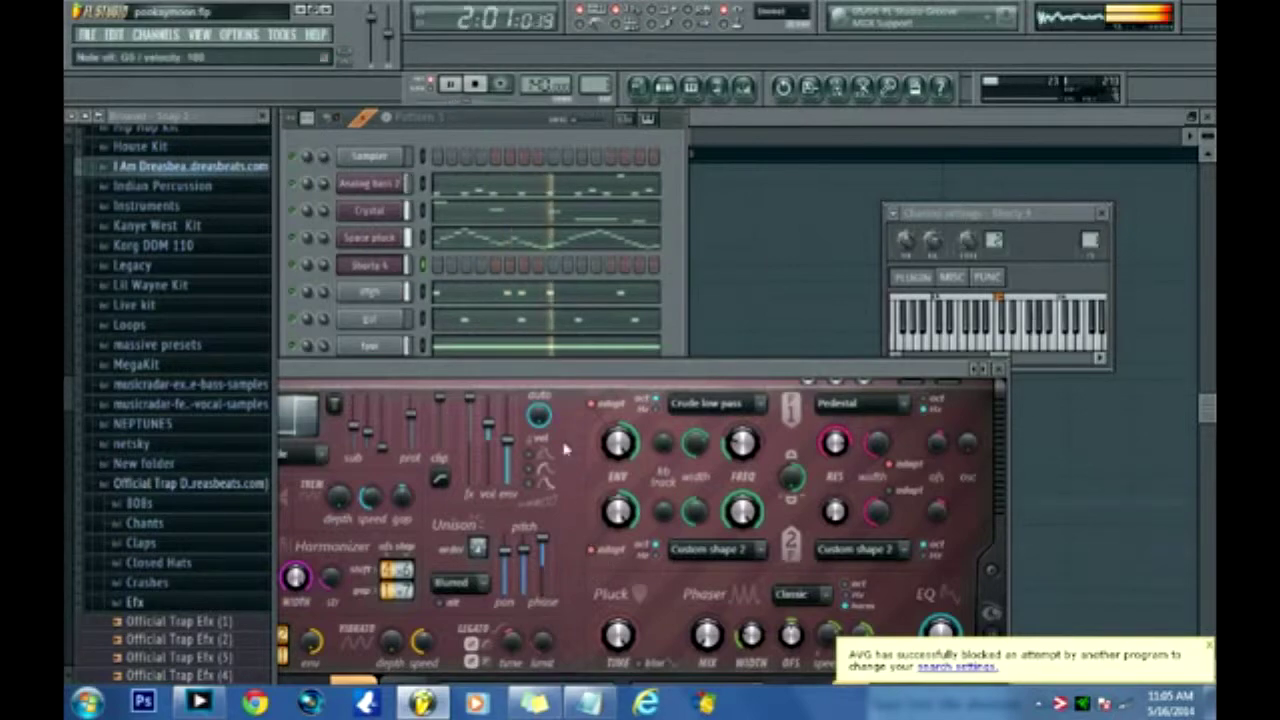
pyautogui.click(990, 372)
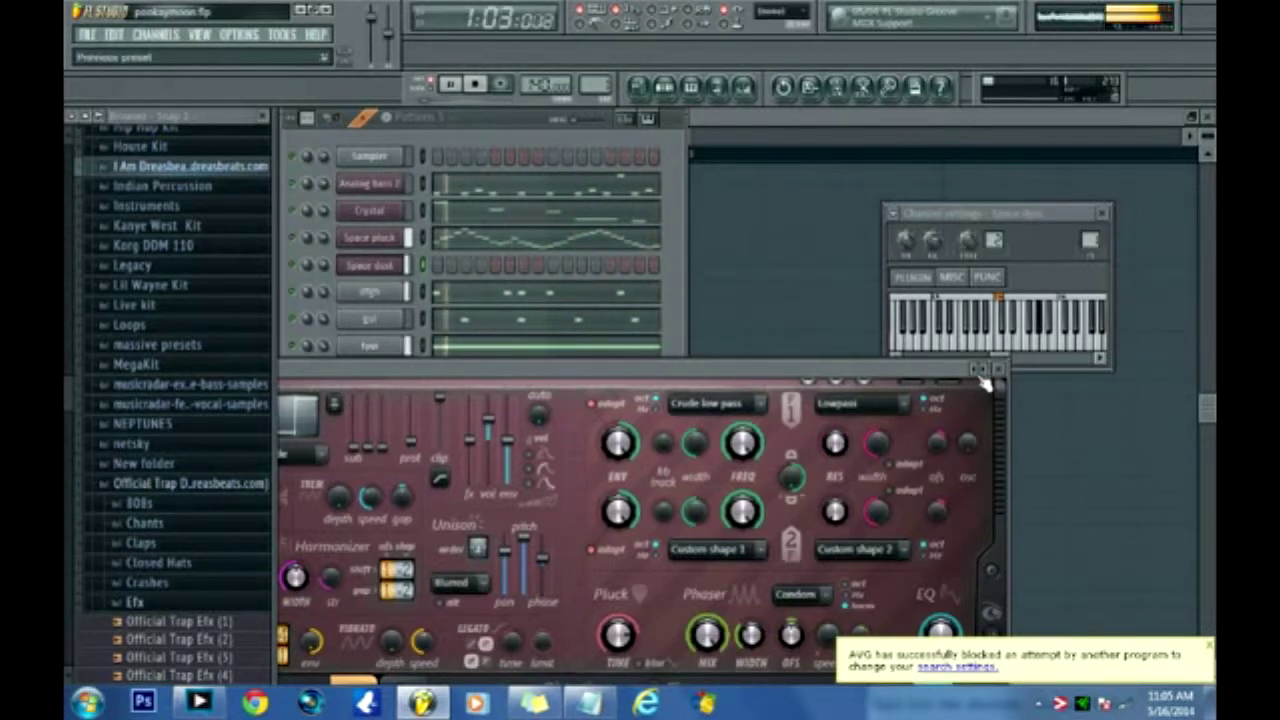
pyautogui.click(992, 376)
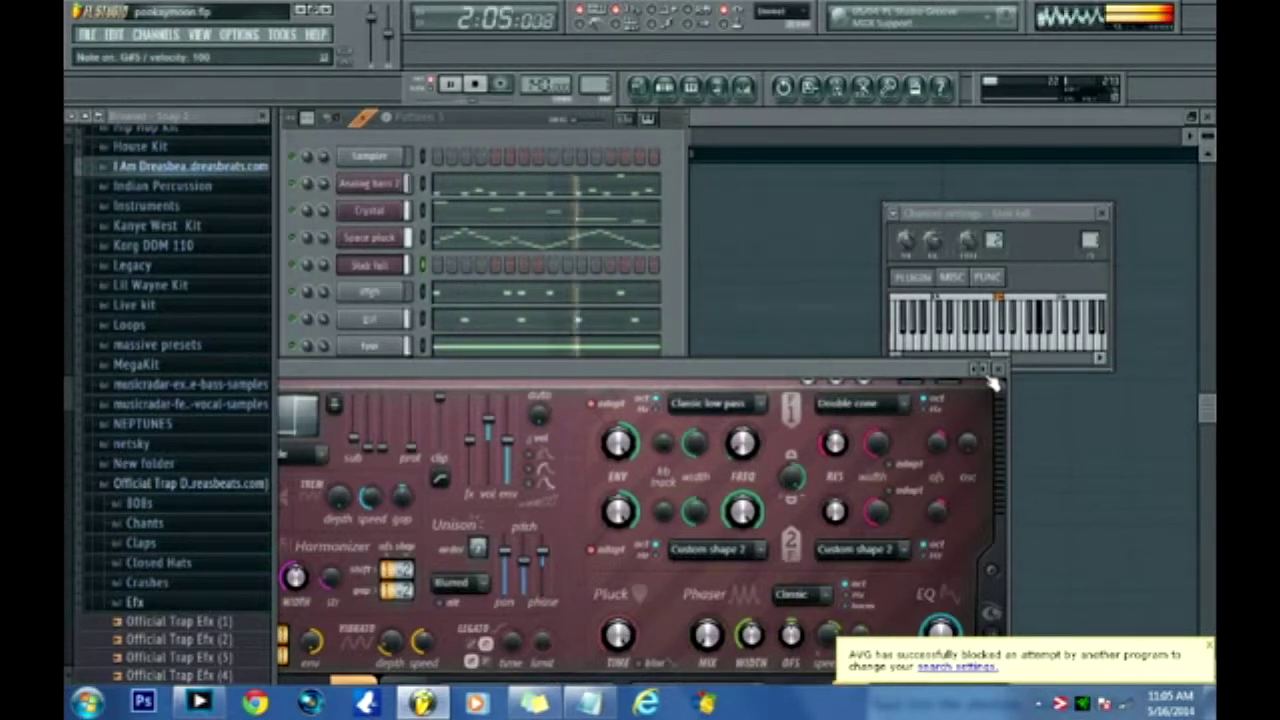
pyautogui.click(992, 378)
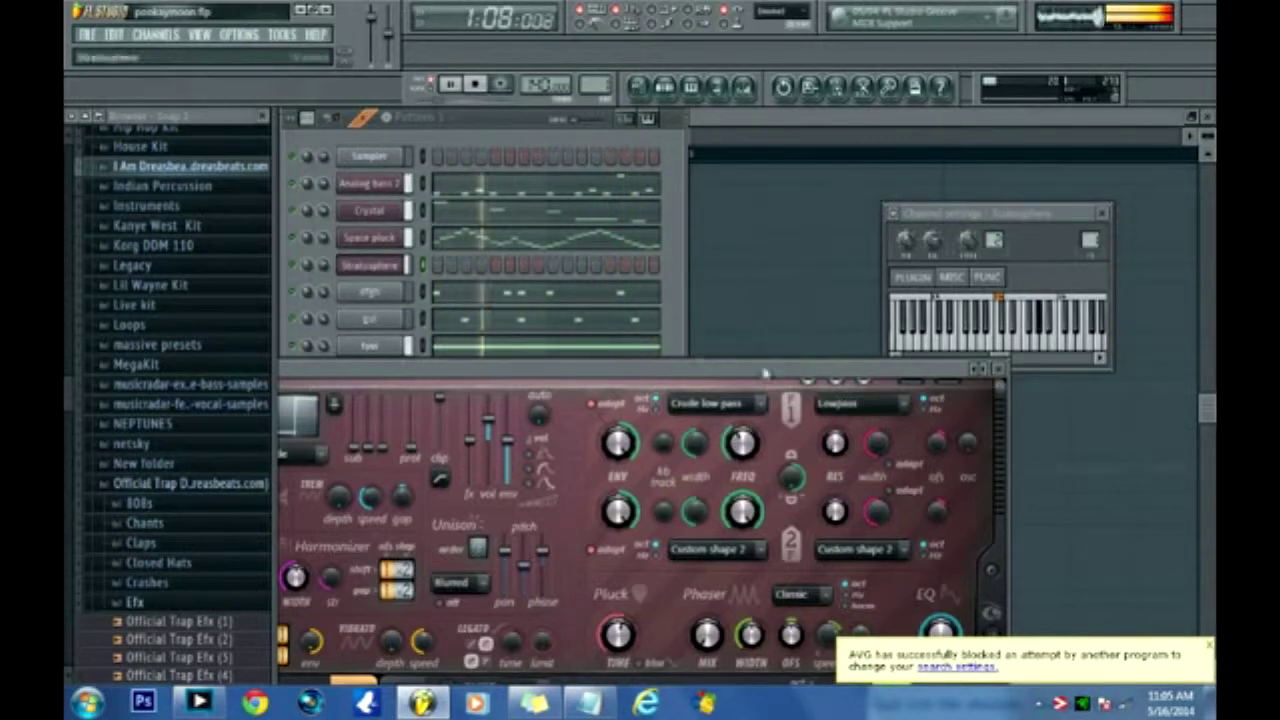
# Open the Stratosphere channel's piano roll and stack one-step notes D#5, G#5 and C#6 at the start of bar 1.
pyautogui.rightClick(352, 272)
pyautogui.click(463, 266)
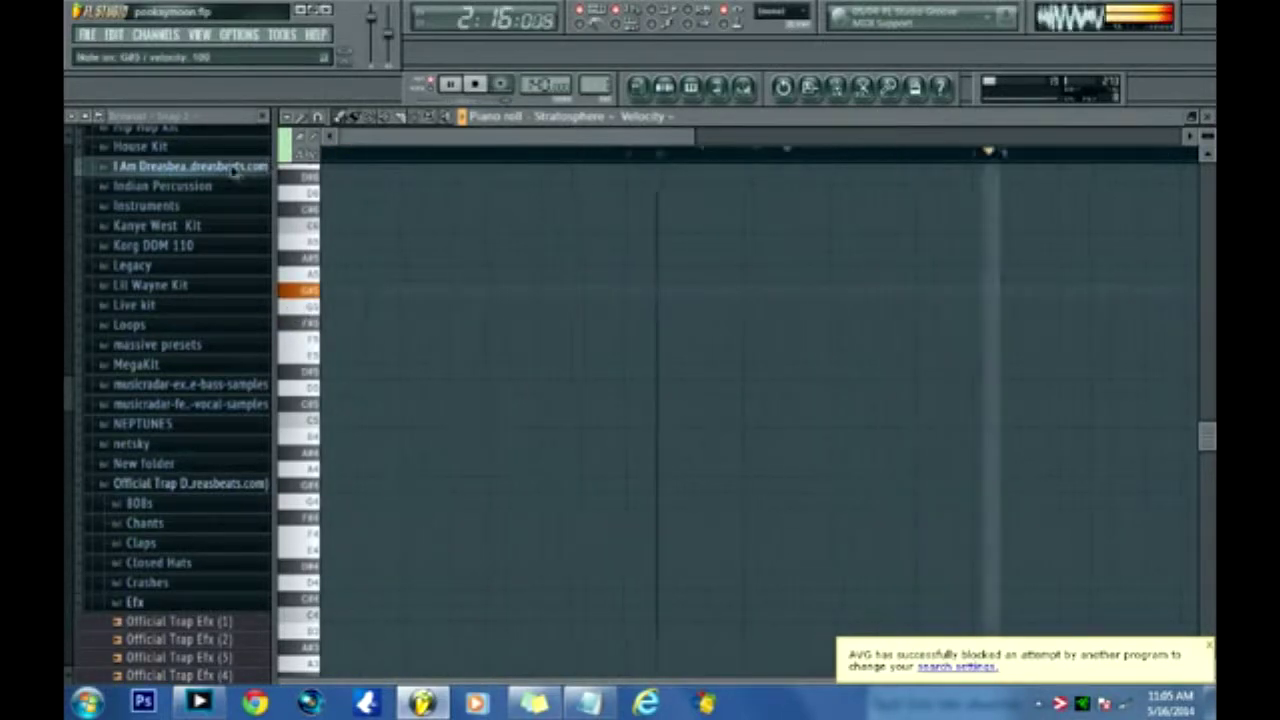
pyautogui.moveTo(325, 304); pyautogui.dragTo(325, 372)
pyautogui.click(331, 371)
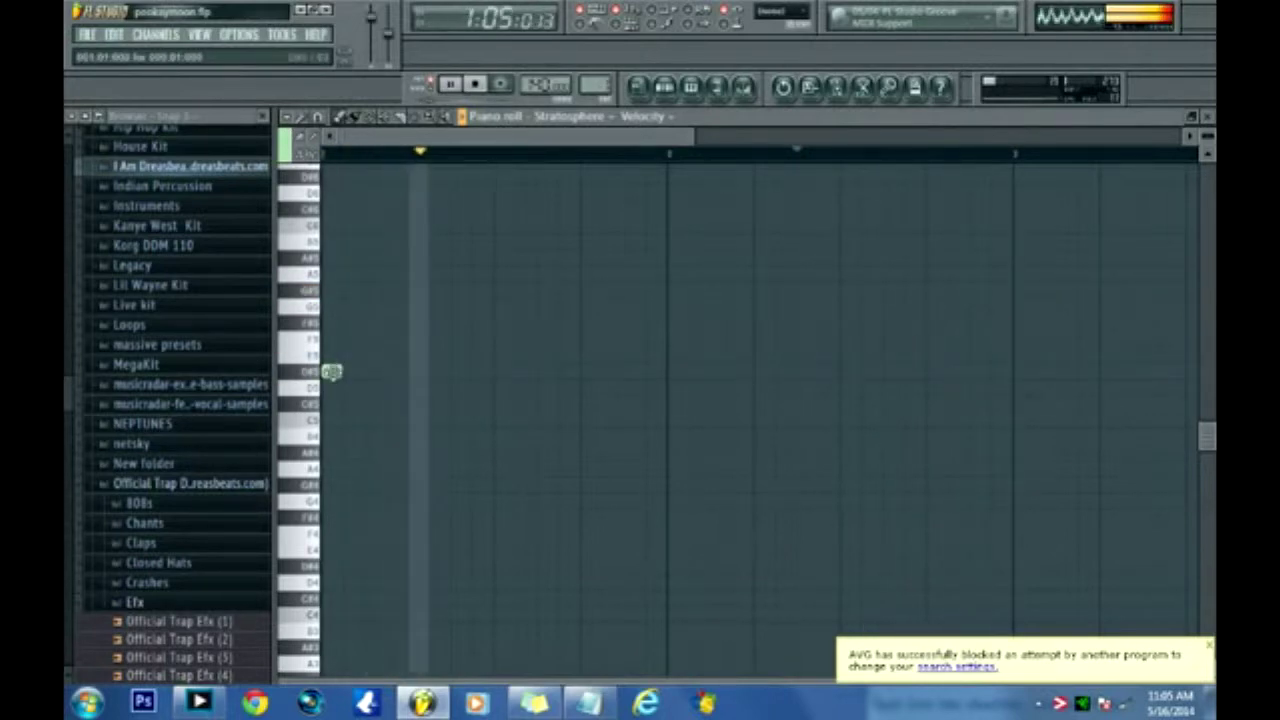
pyautogui.click(331, 290)
pyautogui.click(330, 209)
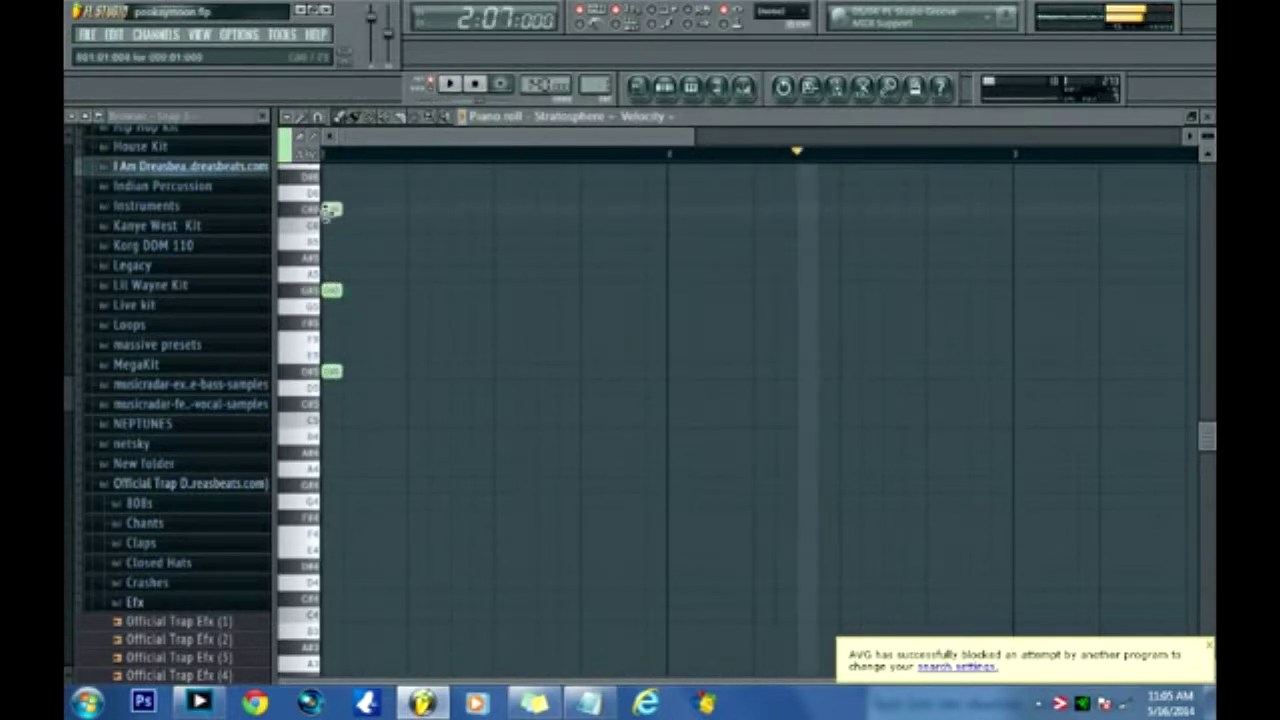
# Restart playback briefly, stop it, and stack one-step notes G#5, B5 and D#6 at the start of bar 2, trying F#5 as the lowest note.
pyautogui.click(476, 85)
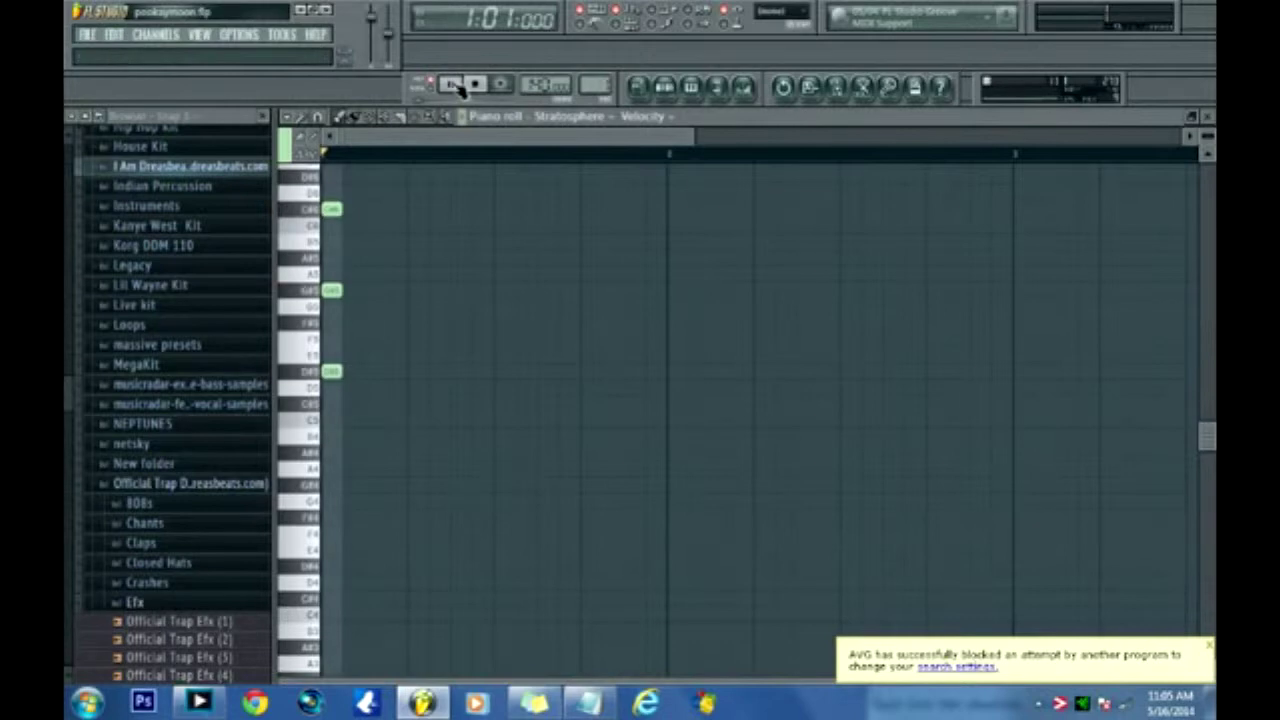
pyautogui.click(455, 85)
pyautogui.press('space')
pyautogui.click(672, 176)
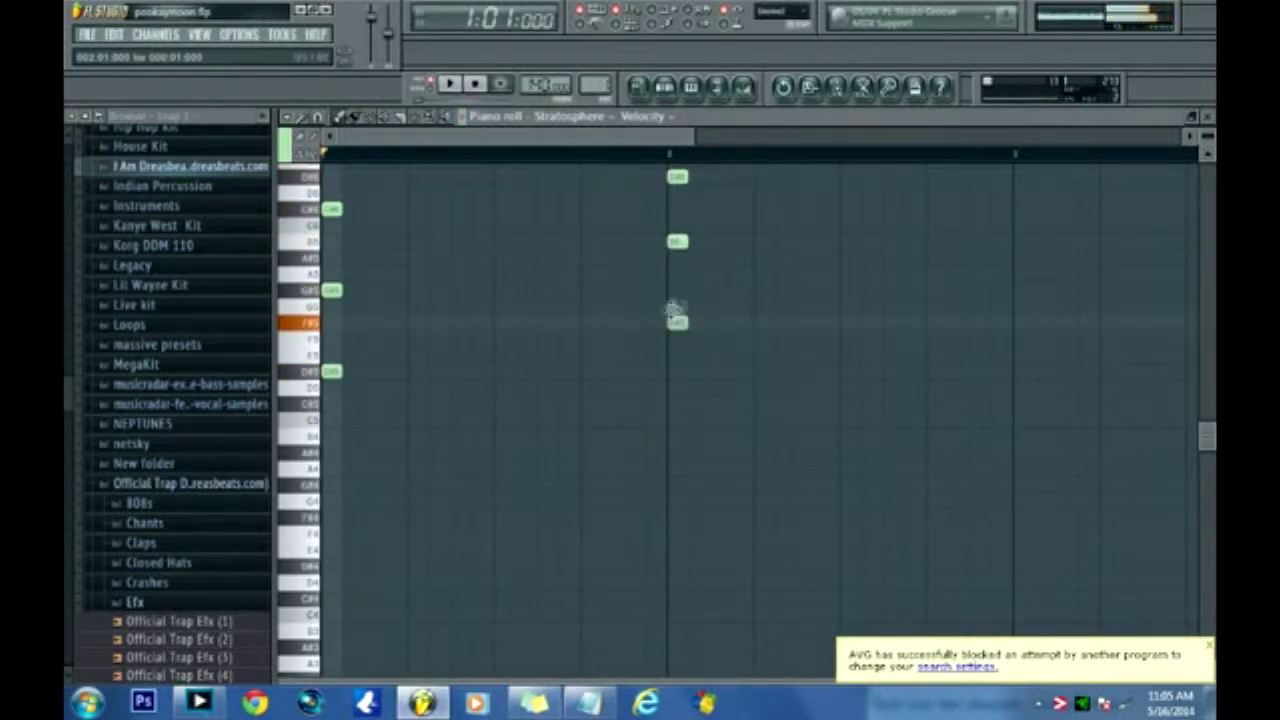
# Play the pattern to hear the two Stratosphere chords, and examine the piano roll around bars 2 and 3.
pyautogui.press('space')
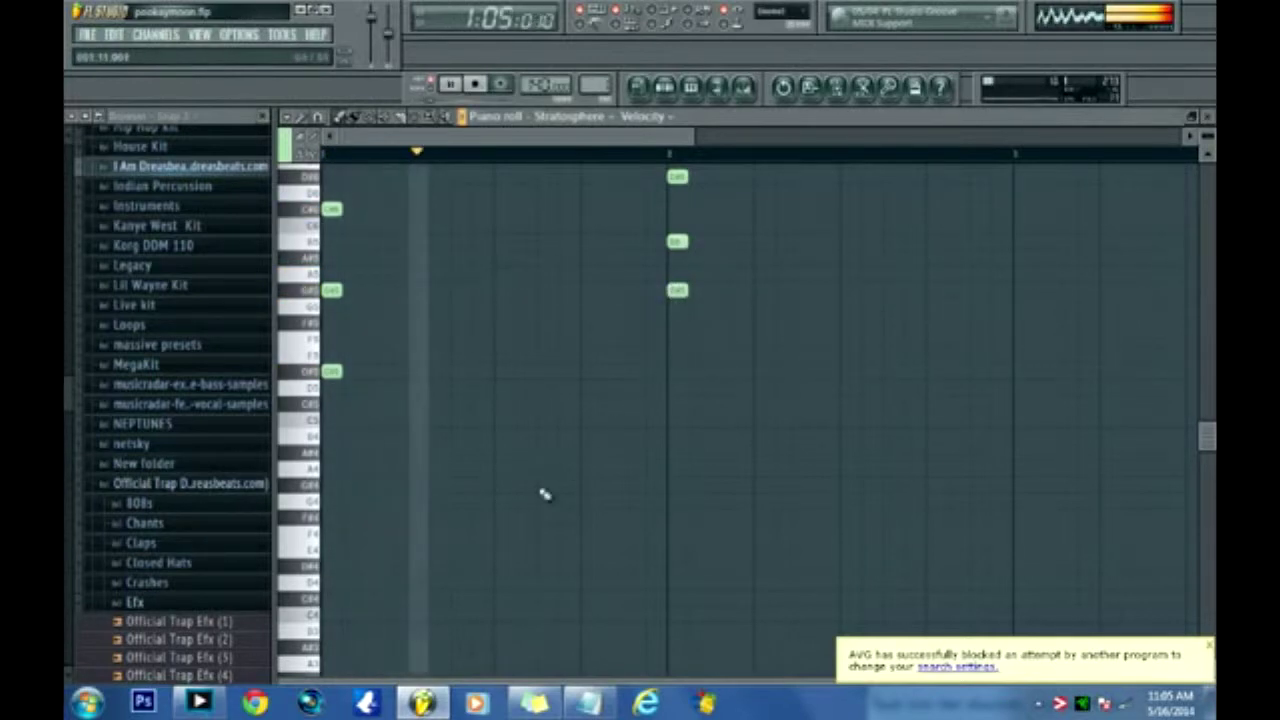
pyautogui.moveTo(552, 137); pyautogui.dragTo(667, 137)
pyautogui.scroll(1, 697, 385)
pyautogui.press('space')
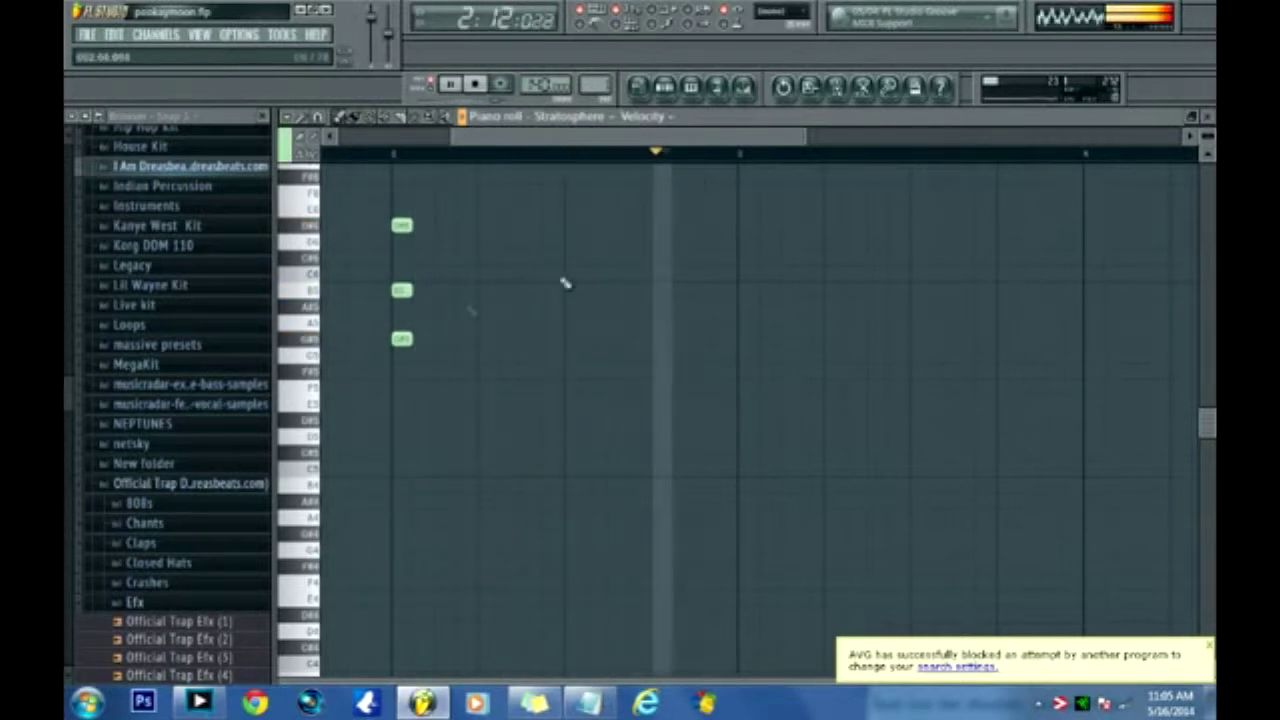
# Bring up the Pattern 1 channel list and save the project.
pyautogui.press('space')
pyautogui.click(676, 92)
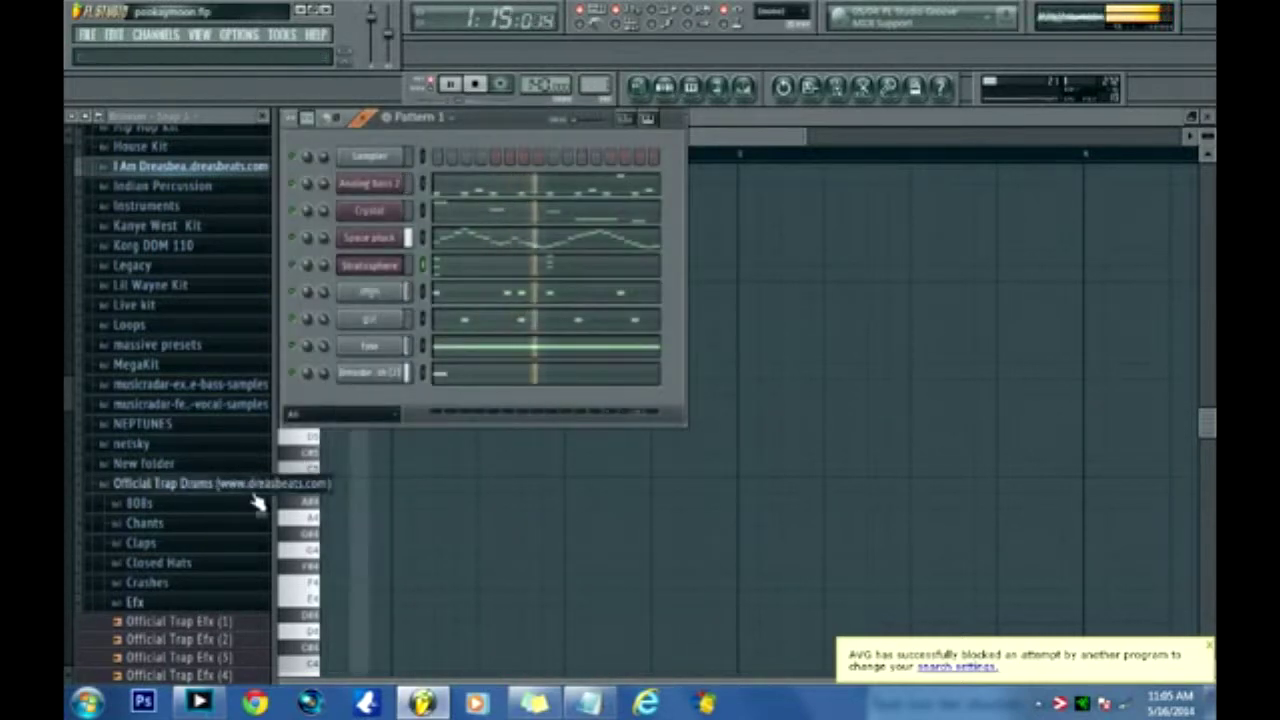
pyautogui.click(87, 34)
pyautogui.click(134, 112)
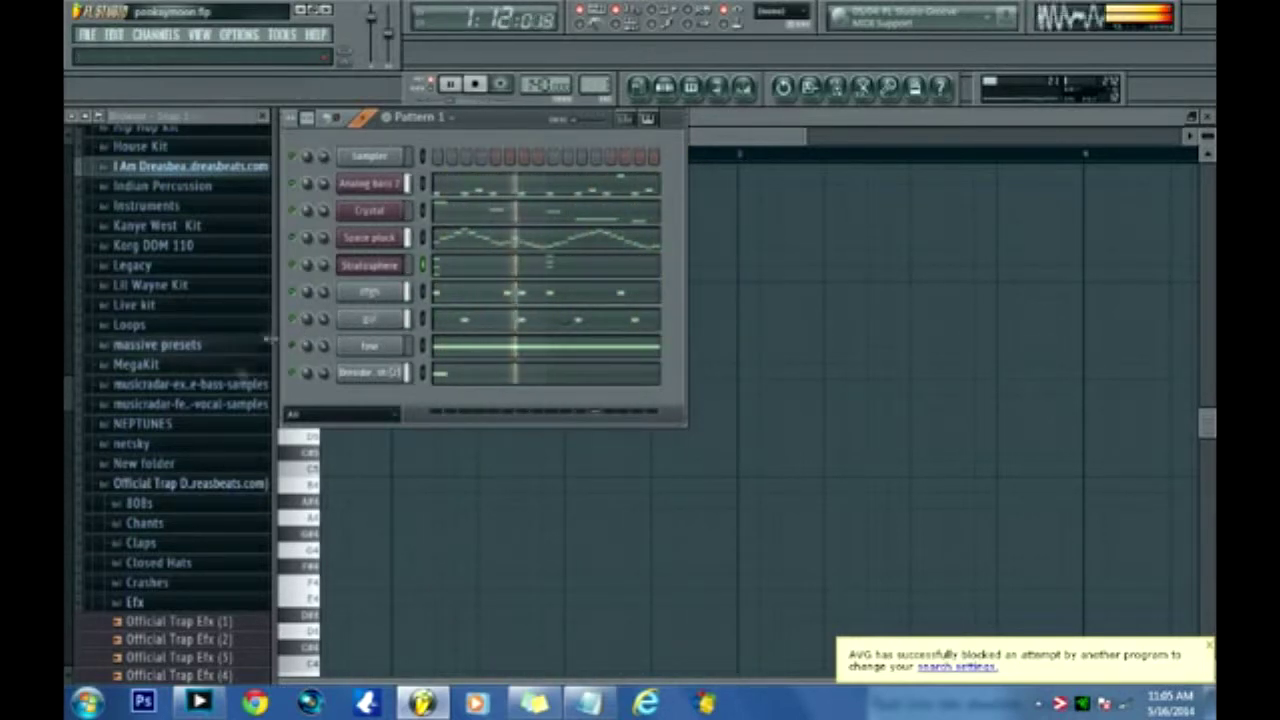
# Collapse the Efx folder and add the Official Trap Snares (3) sample from the Snares folder as a new channel among the drums.
pyautogui.click(174, 604)
pyautogui.scroll(-2, 197, 611)
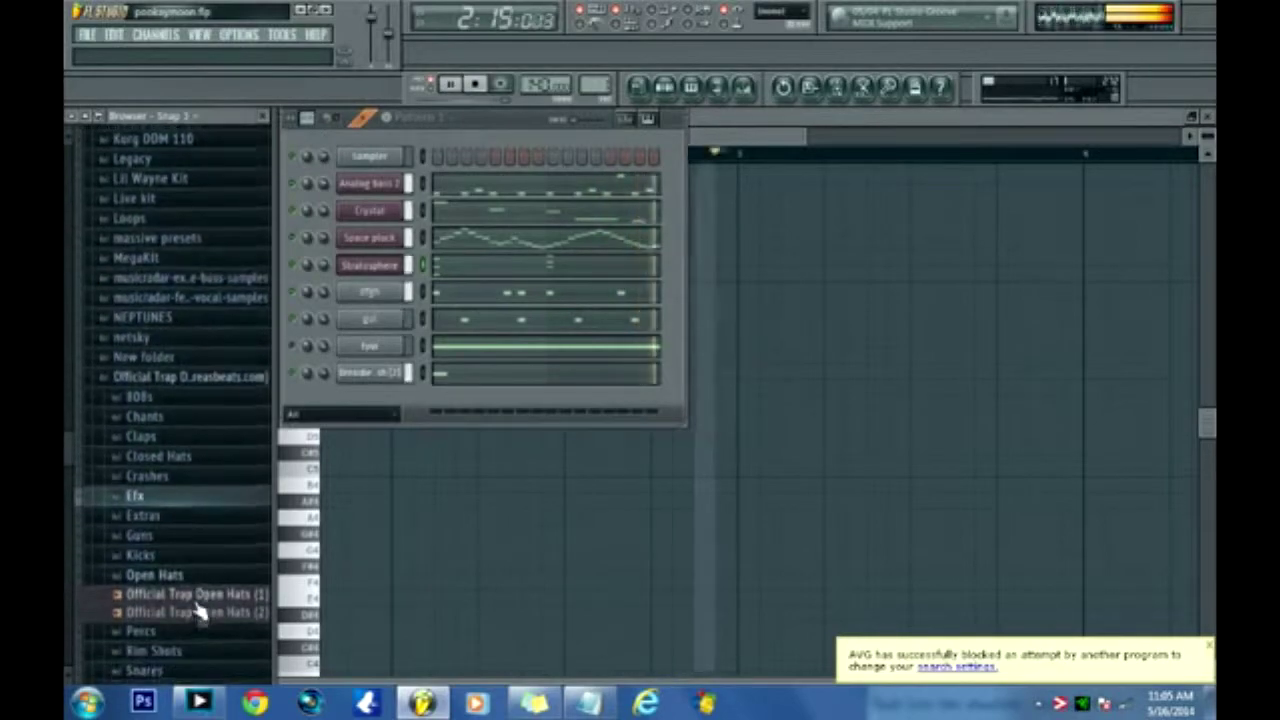
pyautogui.scroll(-5, 200, 612)
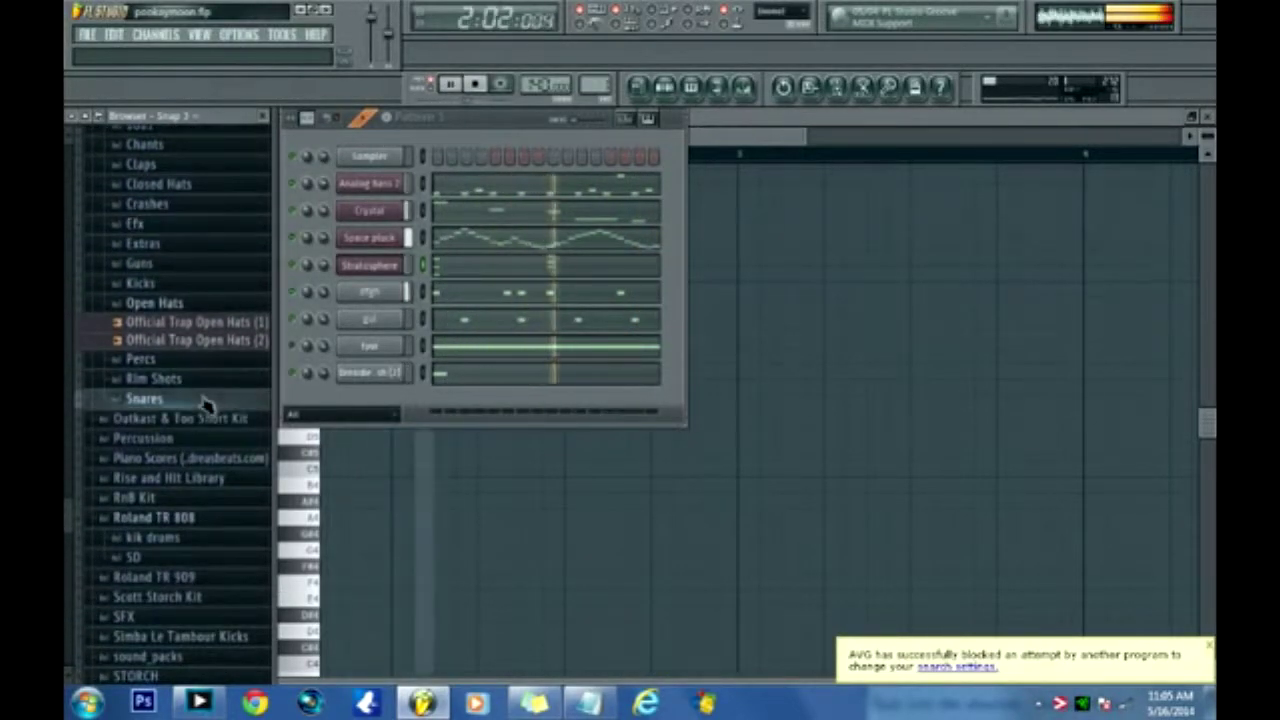
pyautogui.click(205, 400)
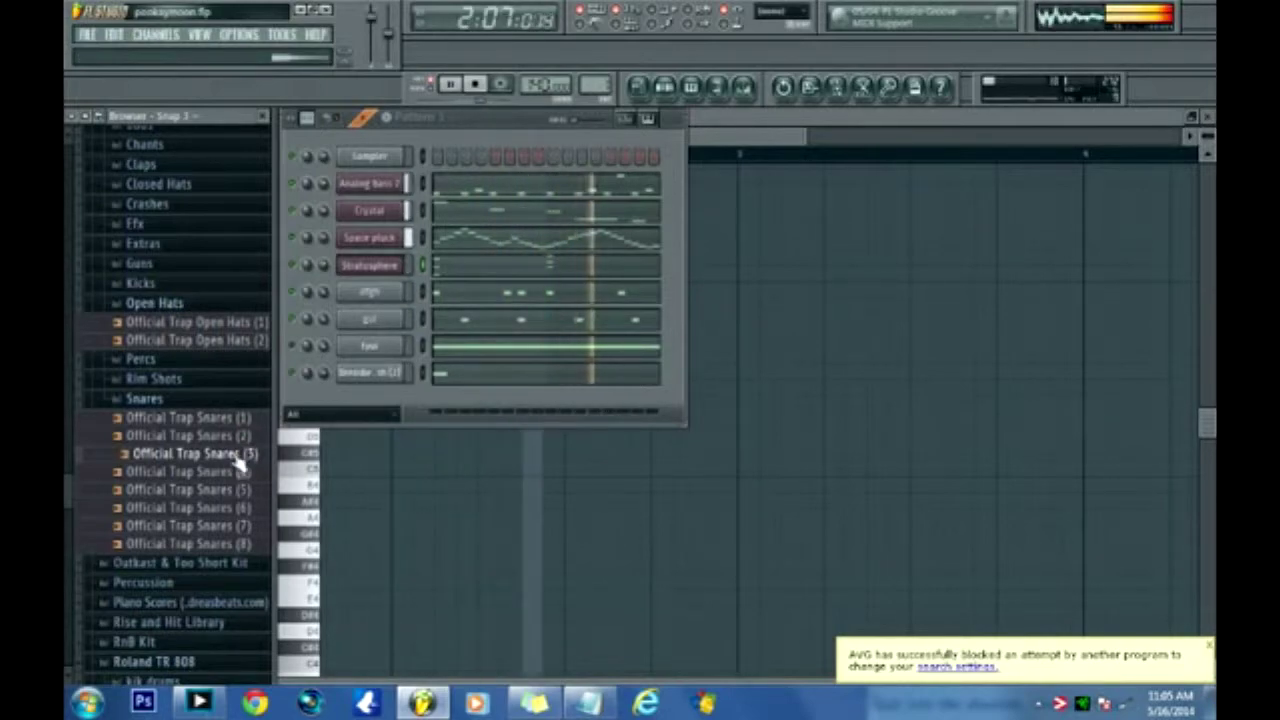
pyautogui.moveTo(240, 457); pyautogui.dragTo(250, 446)
pyautogui.moveTo(388, 333); pyautogui.dragTo(385, 345)
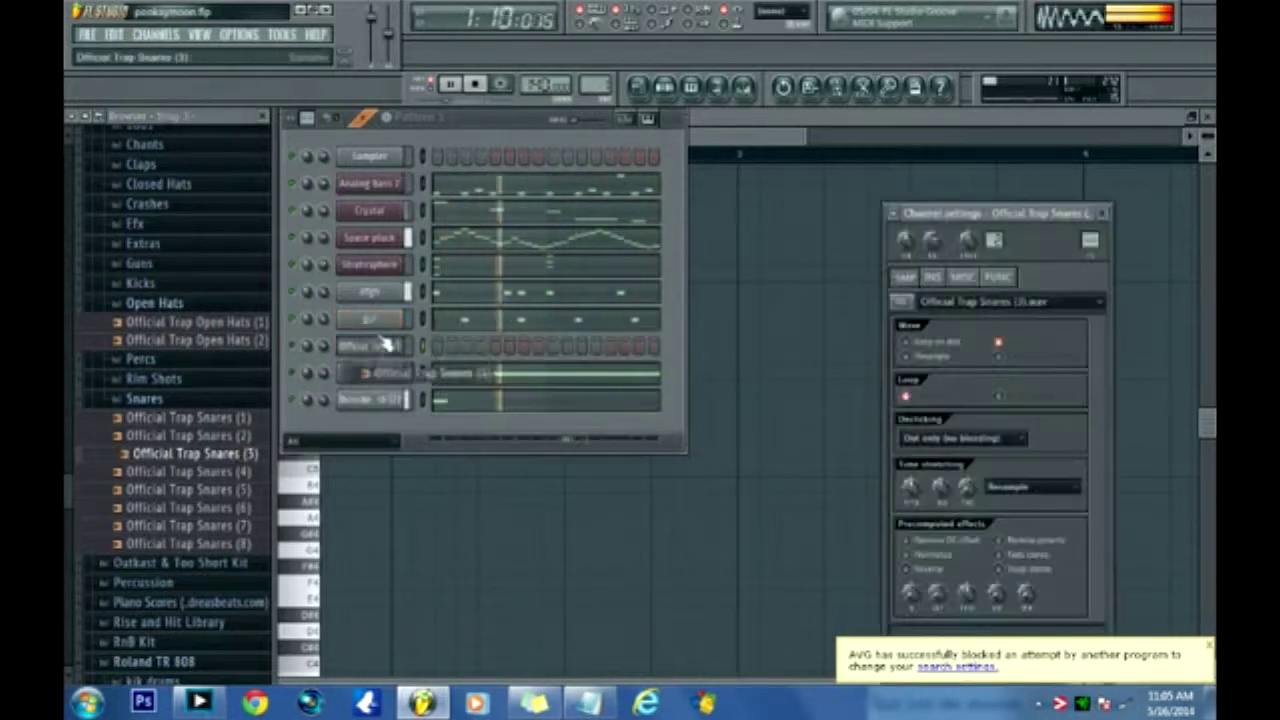
# In the new snare channel's piano roll, place one-step C5 notes on steps 1, 4, 7, 9, 13, 15 and 16 of bar 2, and return to the channel list.
pyautogui.rightClick(385, 345)
pyautogui.click(429, 343)
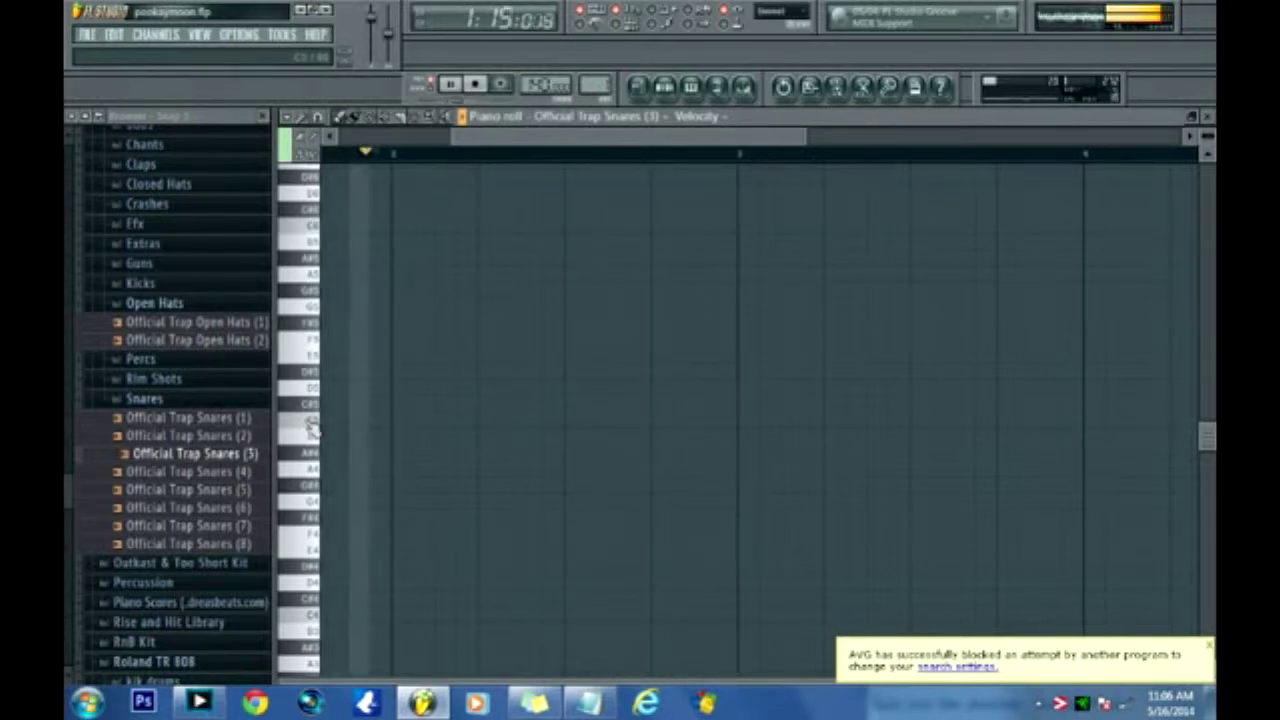
pyautogui.click(404, 421)
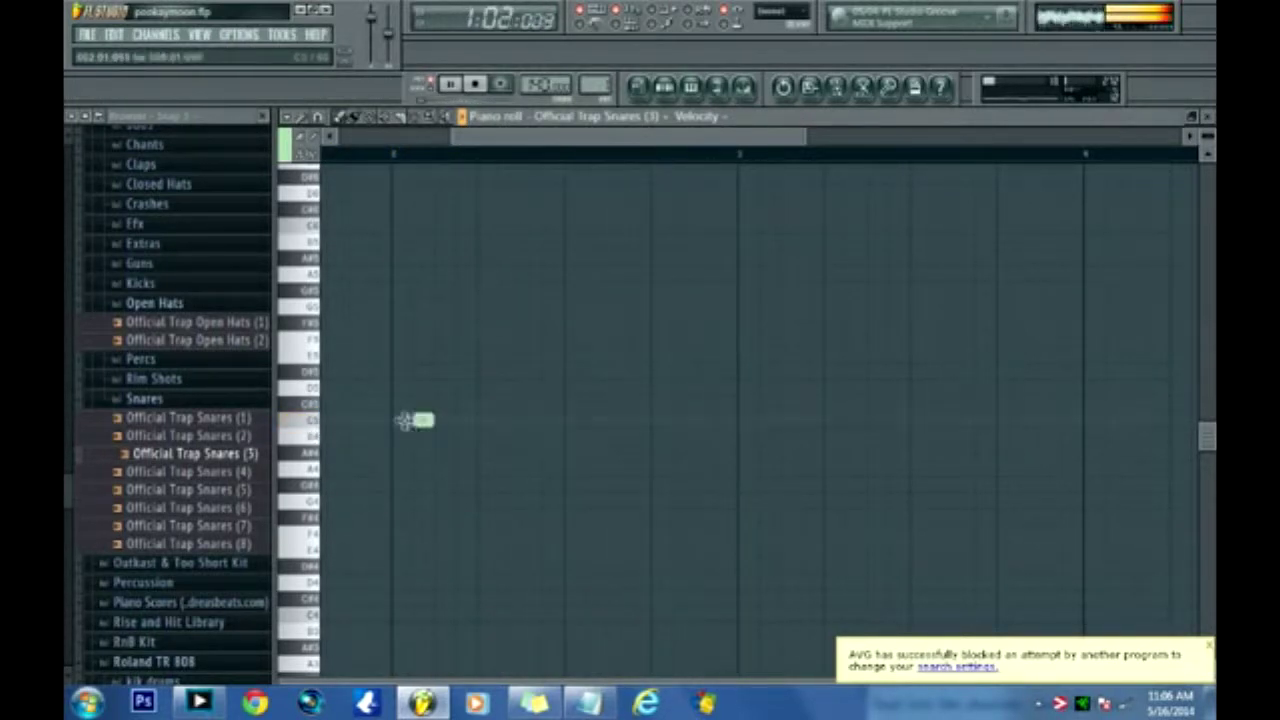
pyautogui.click(468, 421)
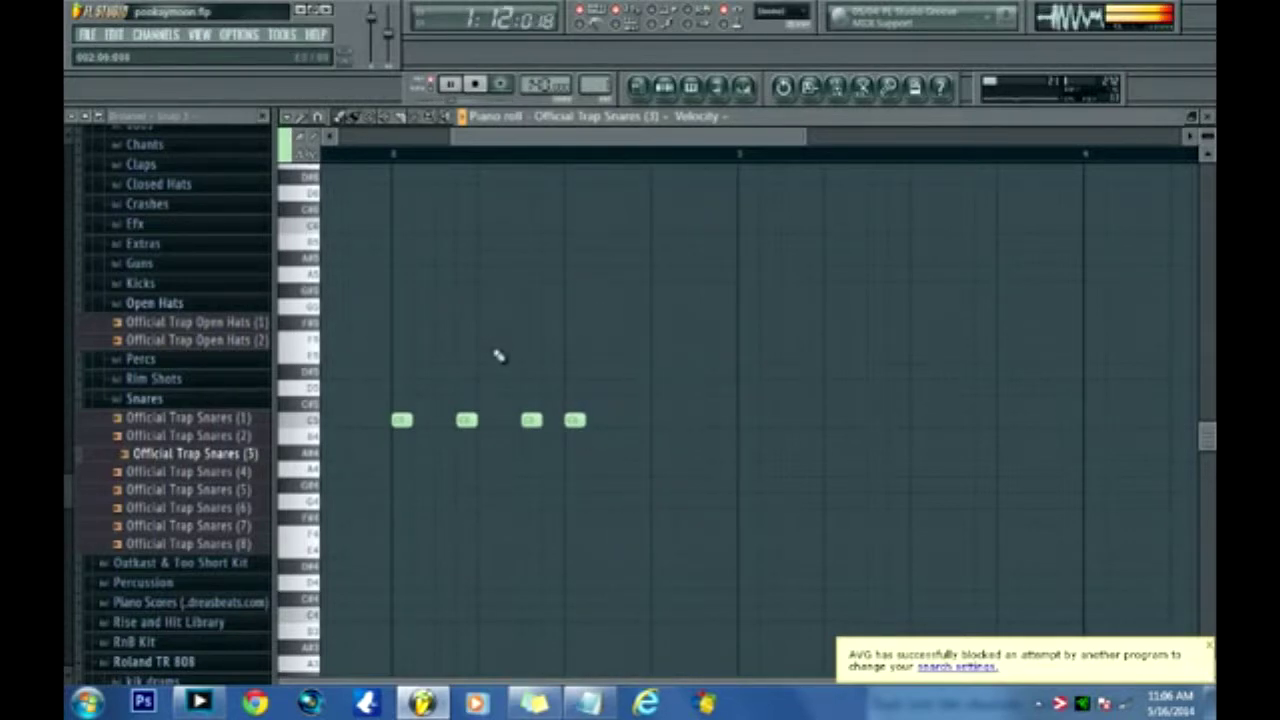
pyautogui.click(619, 421)
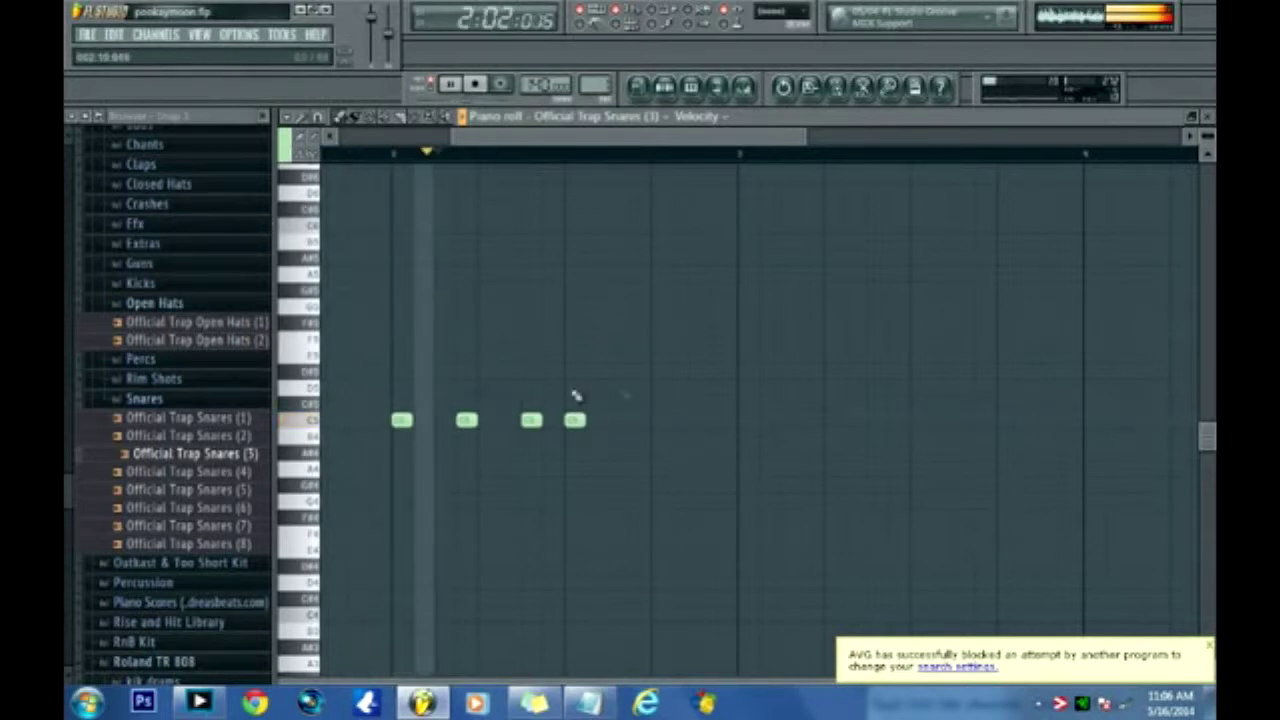
pyautogui.click(661, 421)
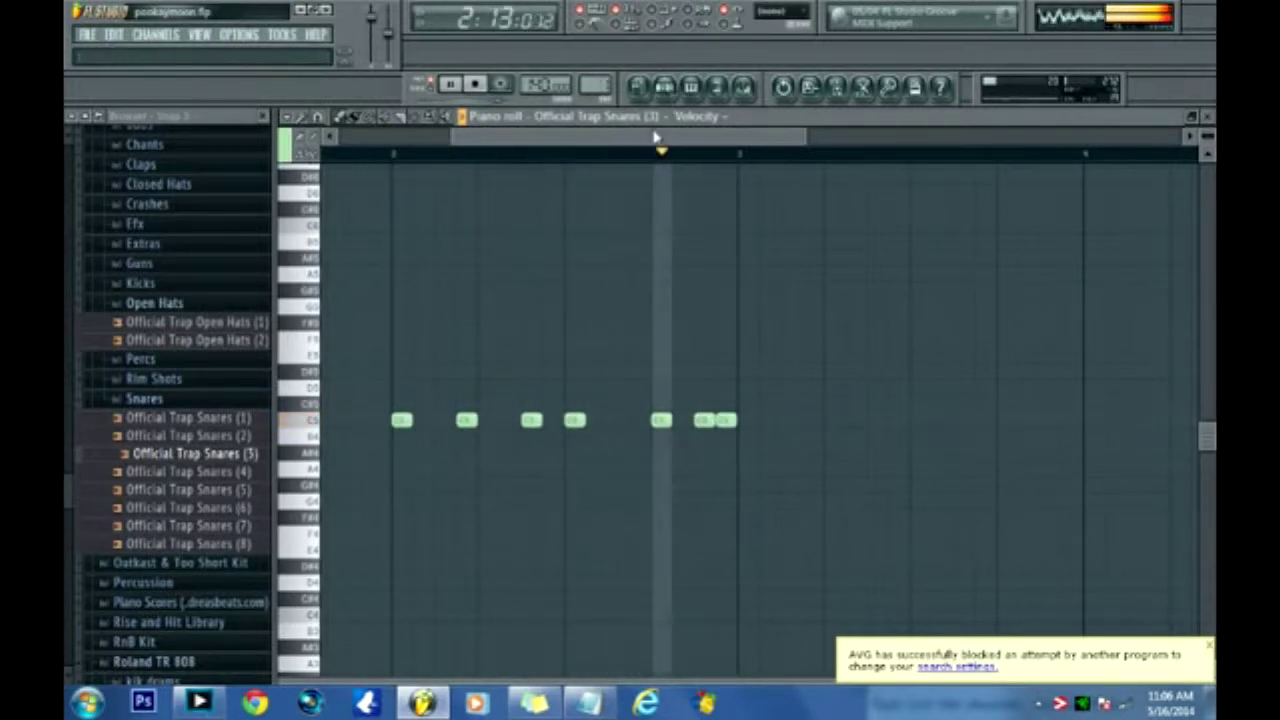
pyautogui.click(664, 90)
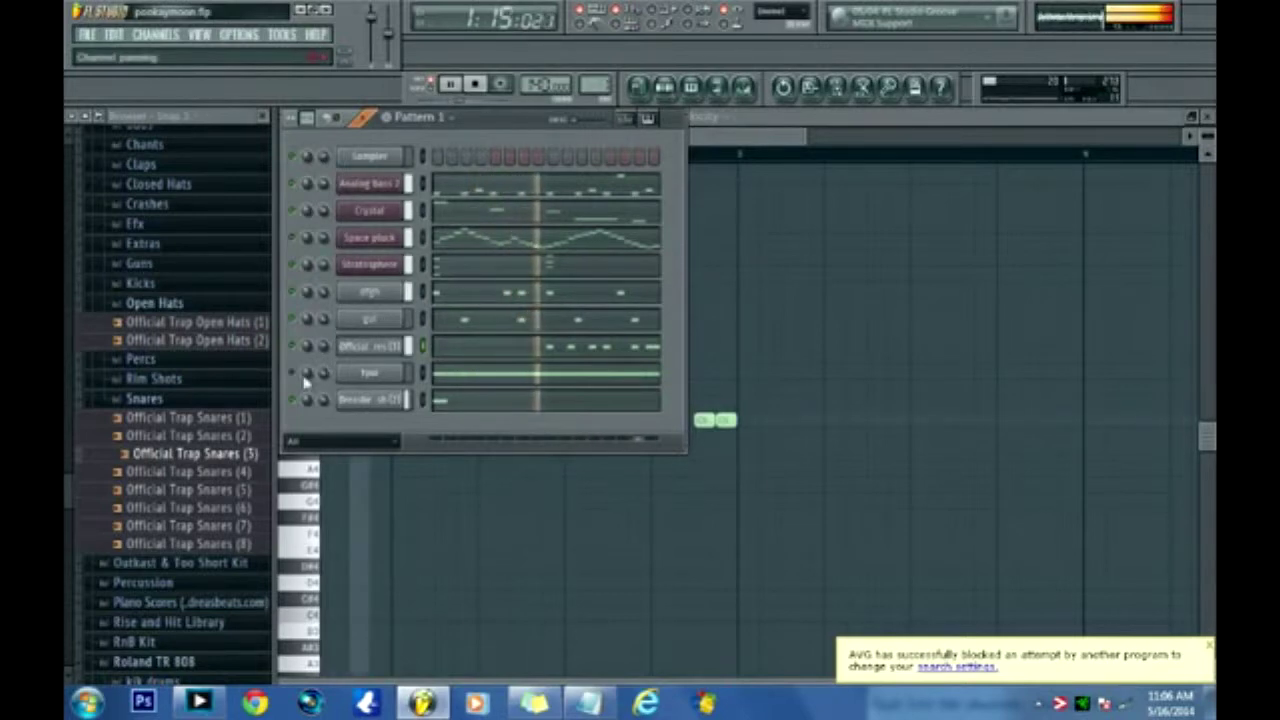